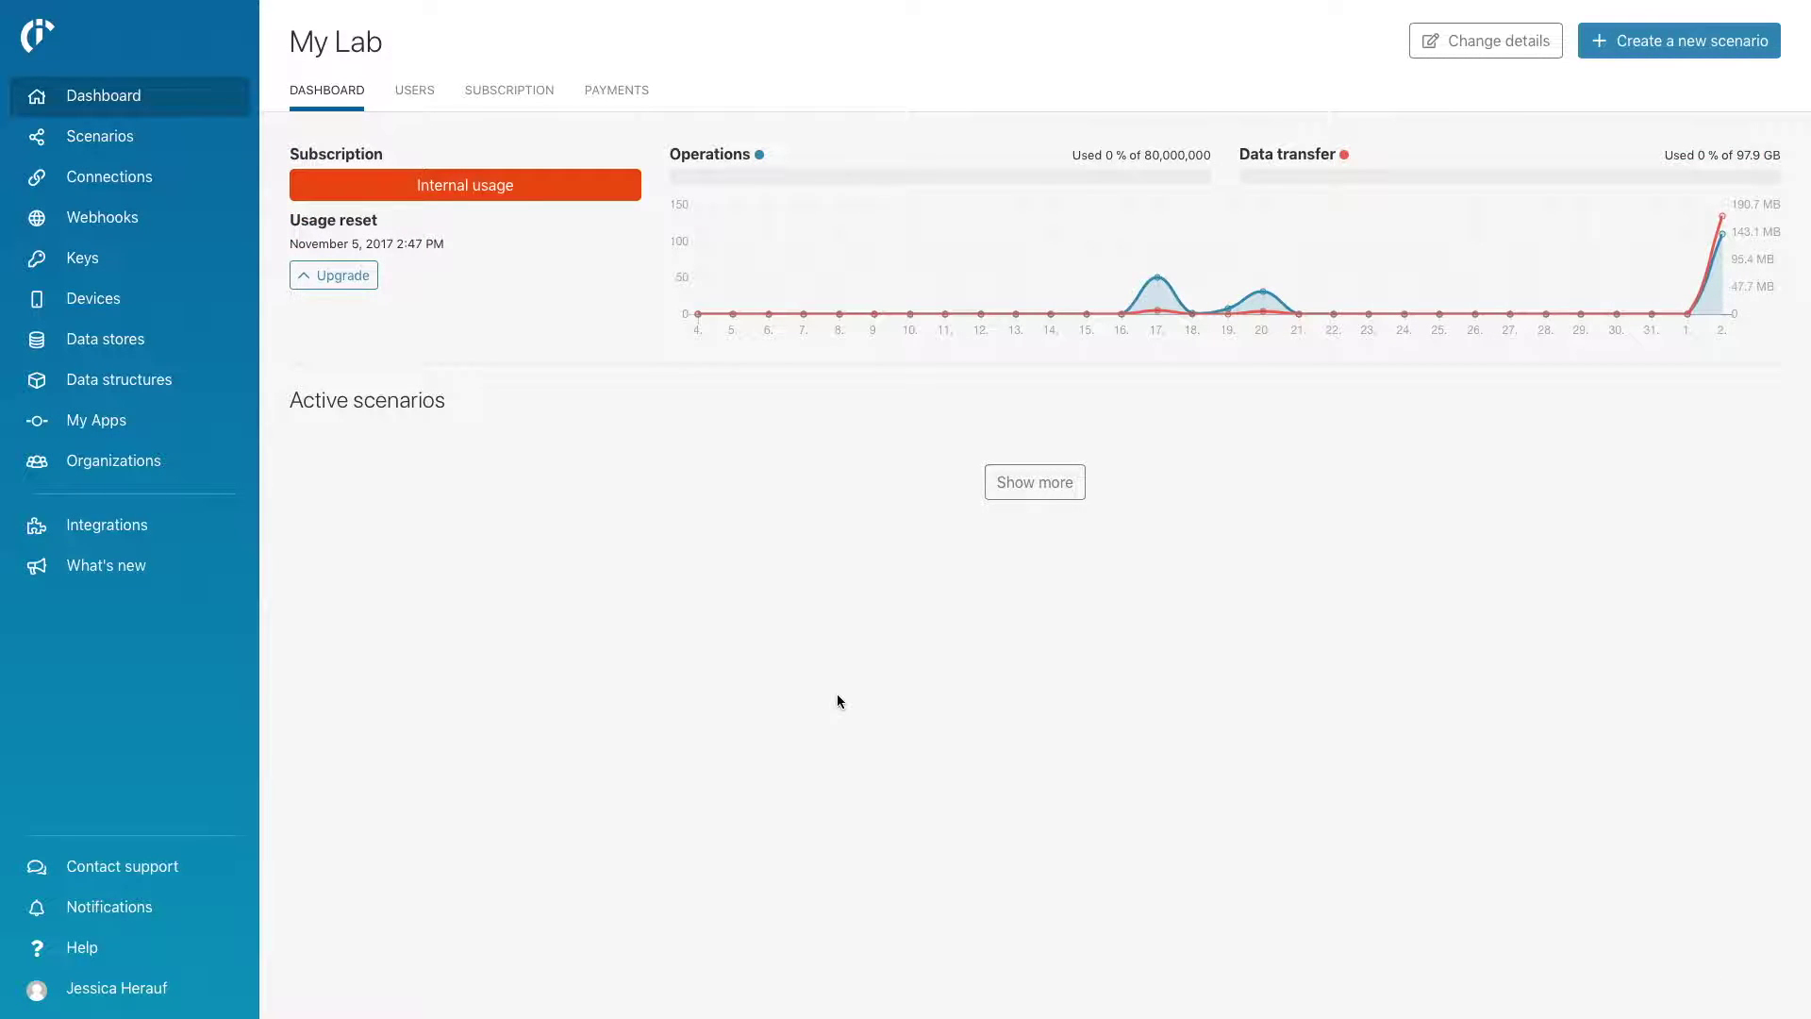
Step: Create a new scenario with Google Drive, found by searching 'google drive', as its service
{"action": "left_click", "coordinate": [1731, 45]}
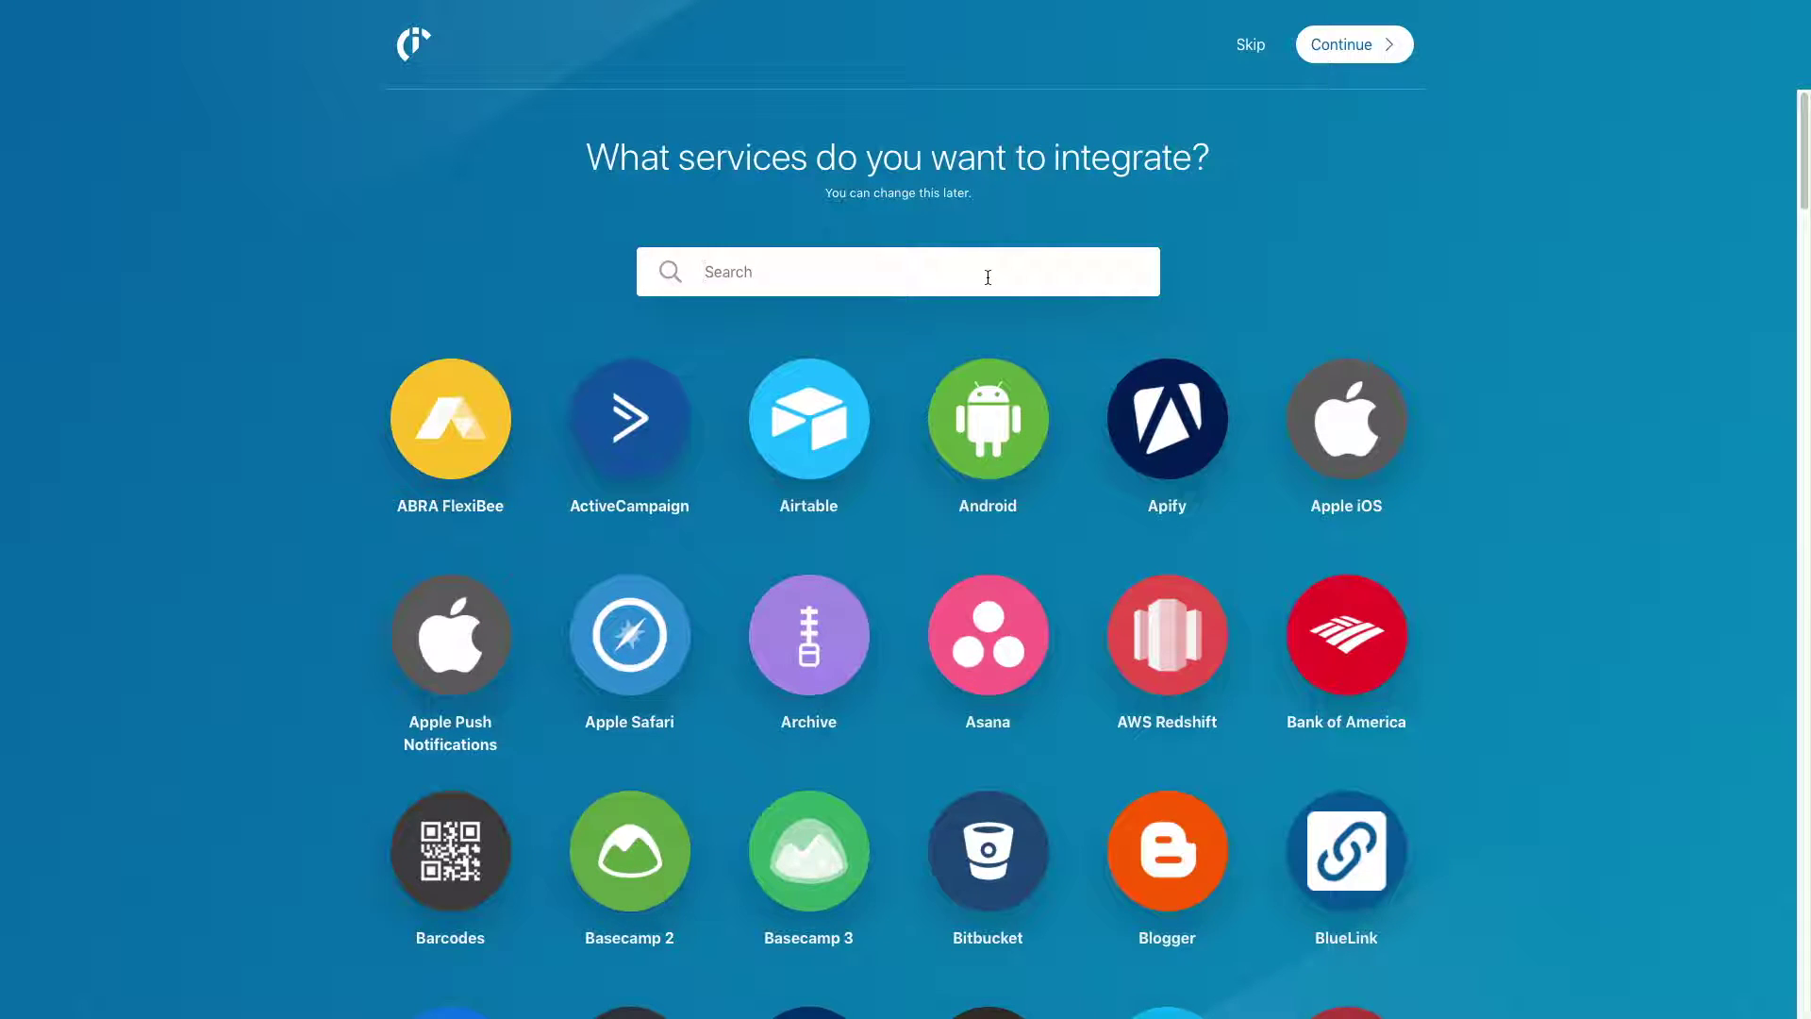
{"action": "type", "text": "google drive"}
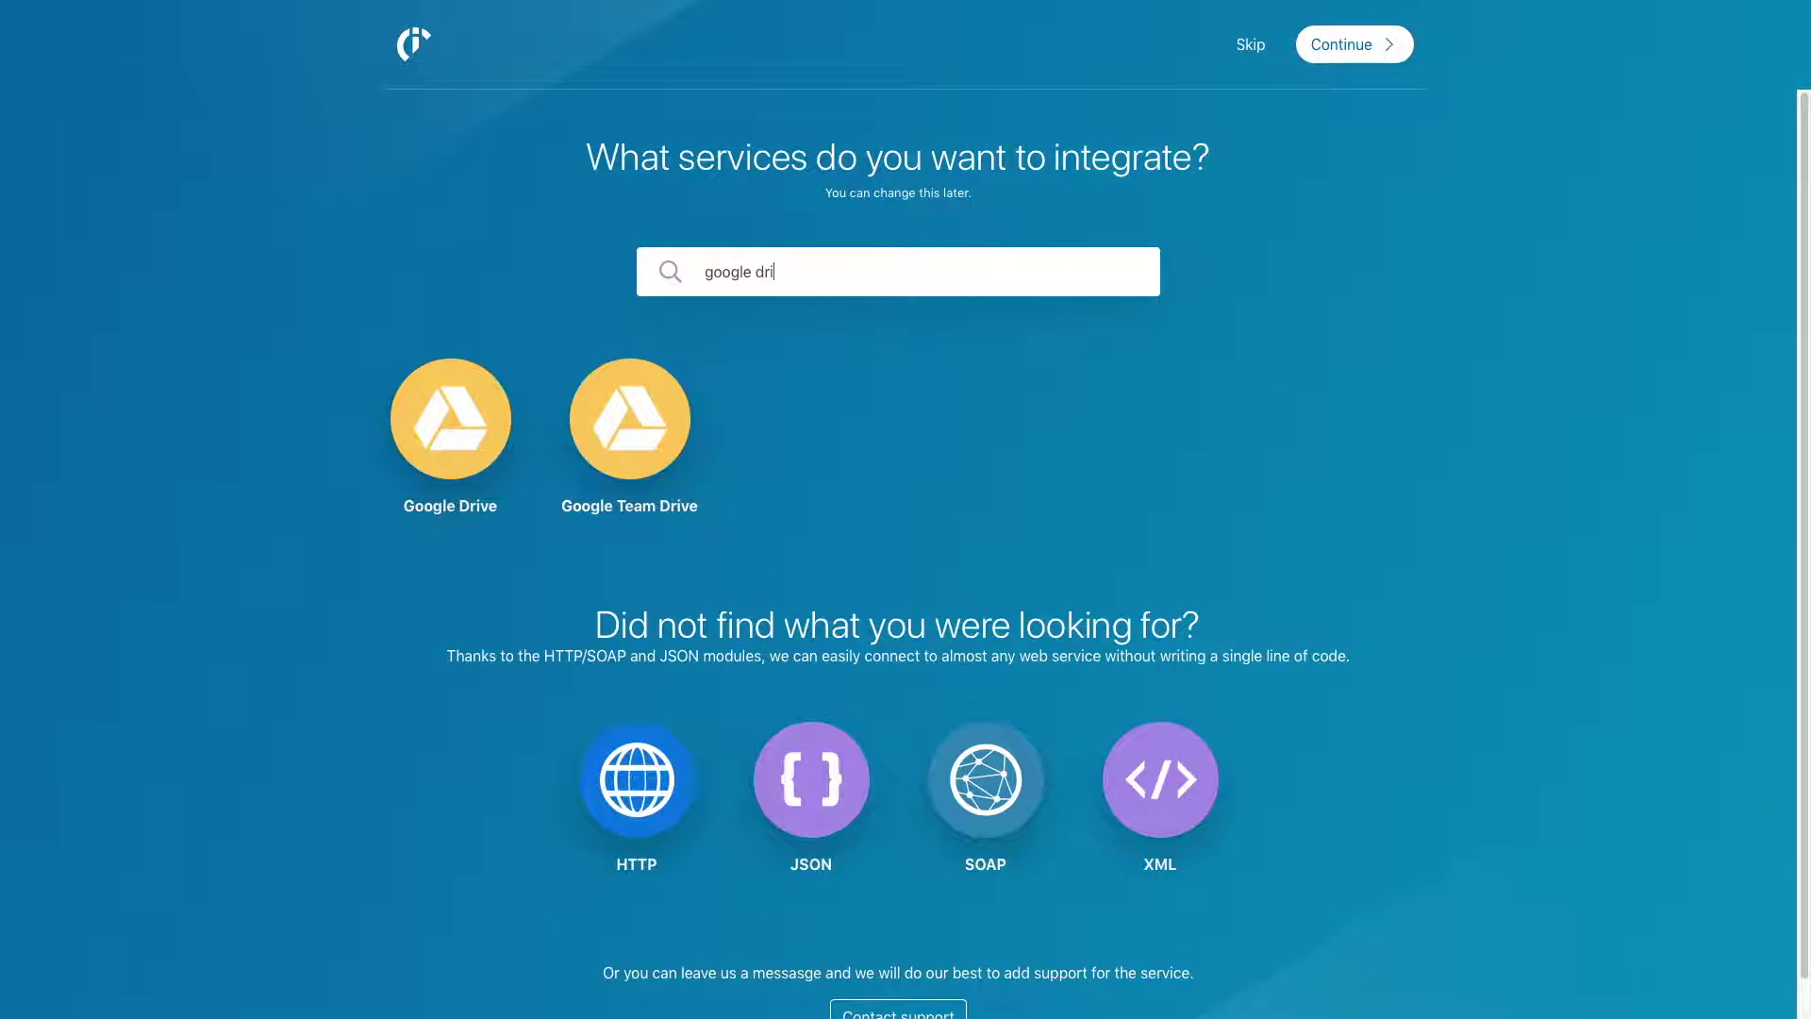
{"action": "left_click", "coordinate": [451, 419]}
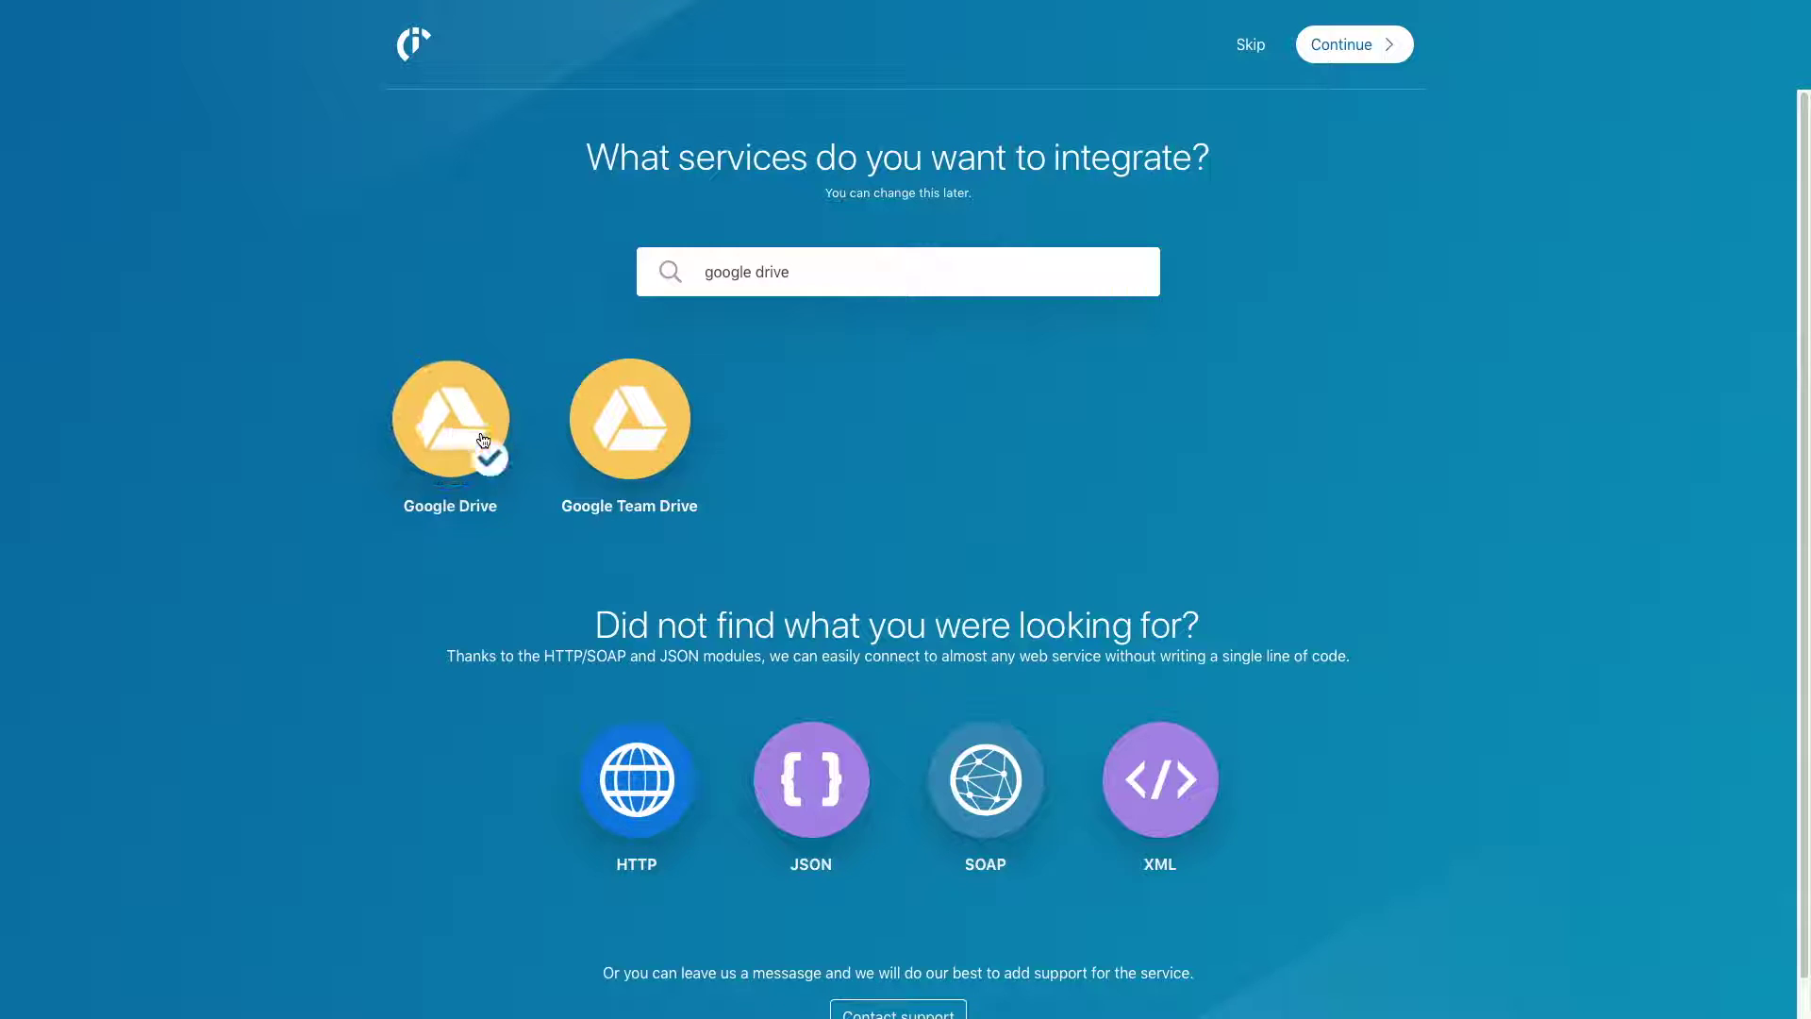
{"action": "left_click", "coordinate": [1347, 52]}
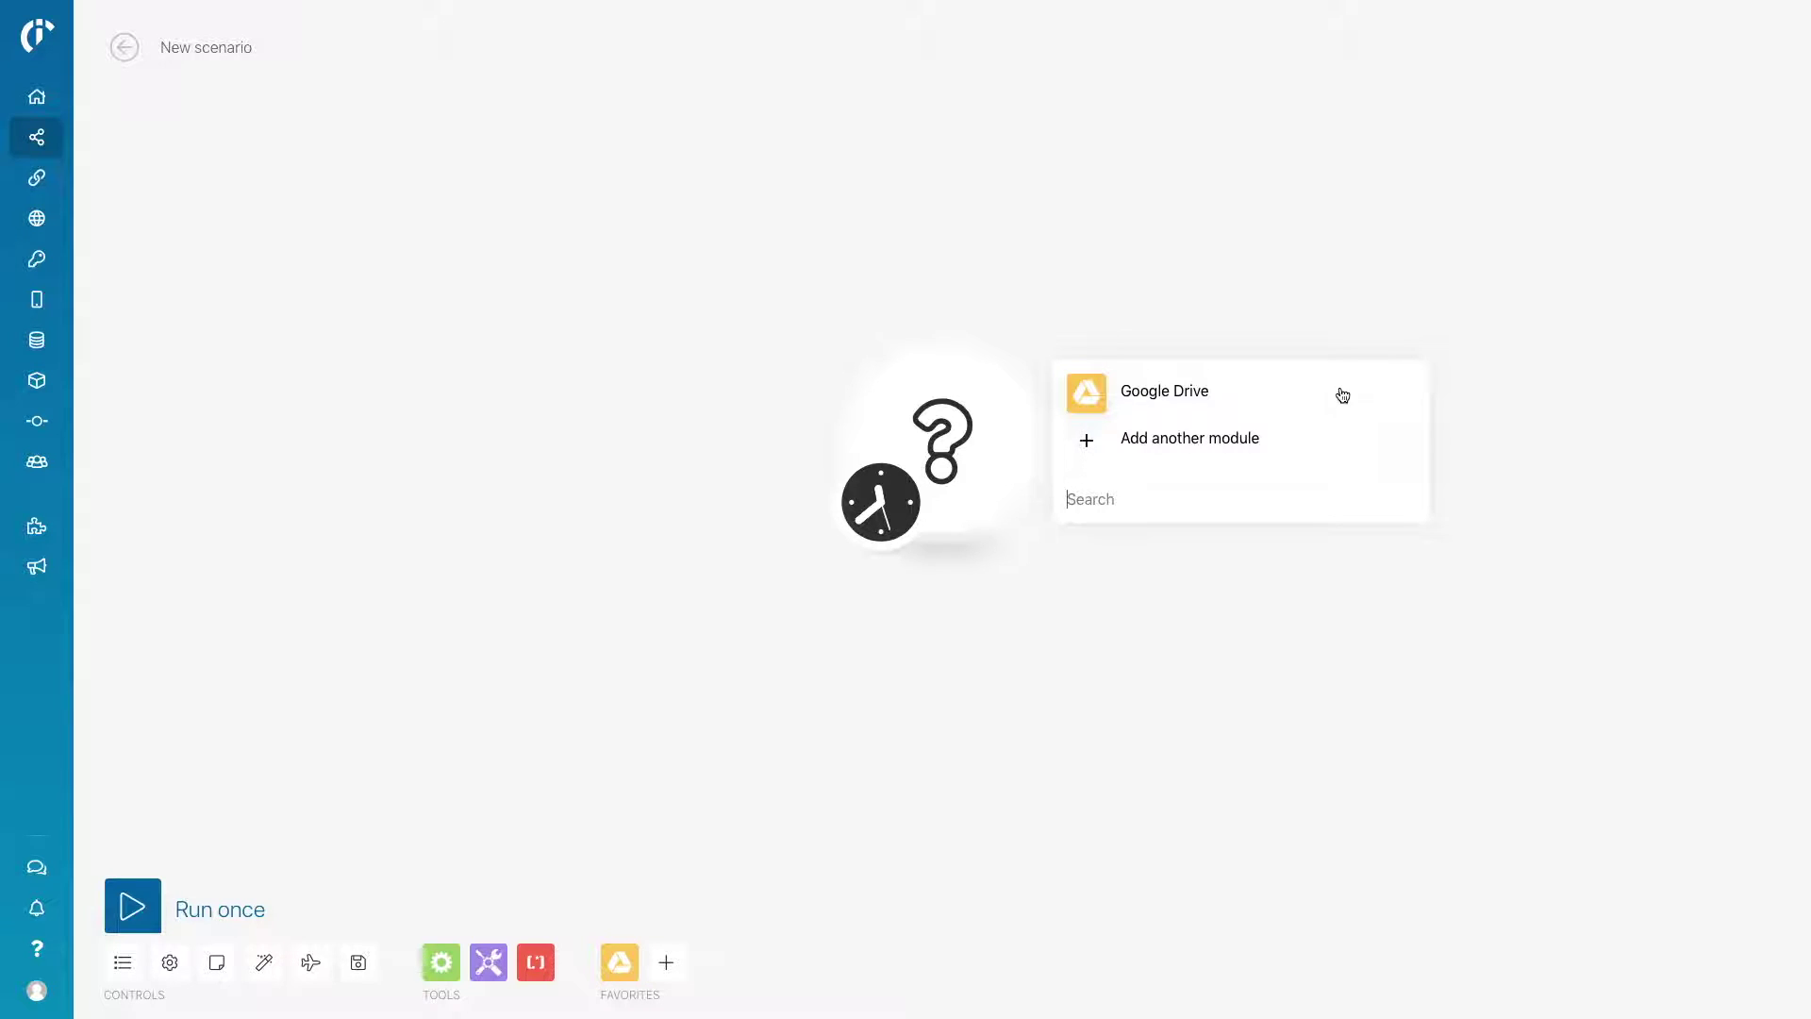
Step: Set the first module to Google Drive Watch files on the /demo_ folder, starting from now on
{"action": "left_click", "coordinate": [1234, 397]}
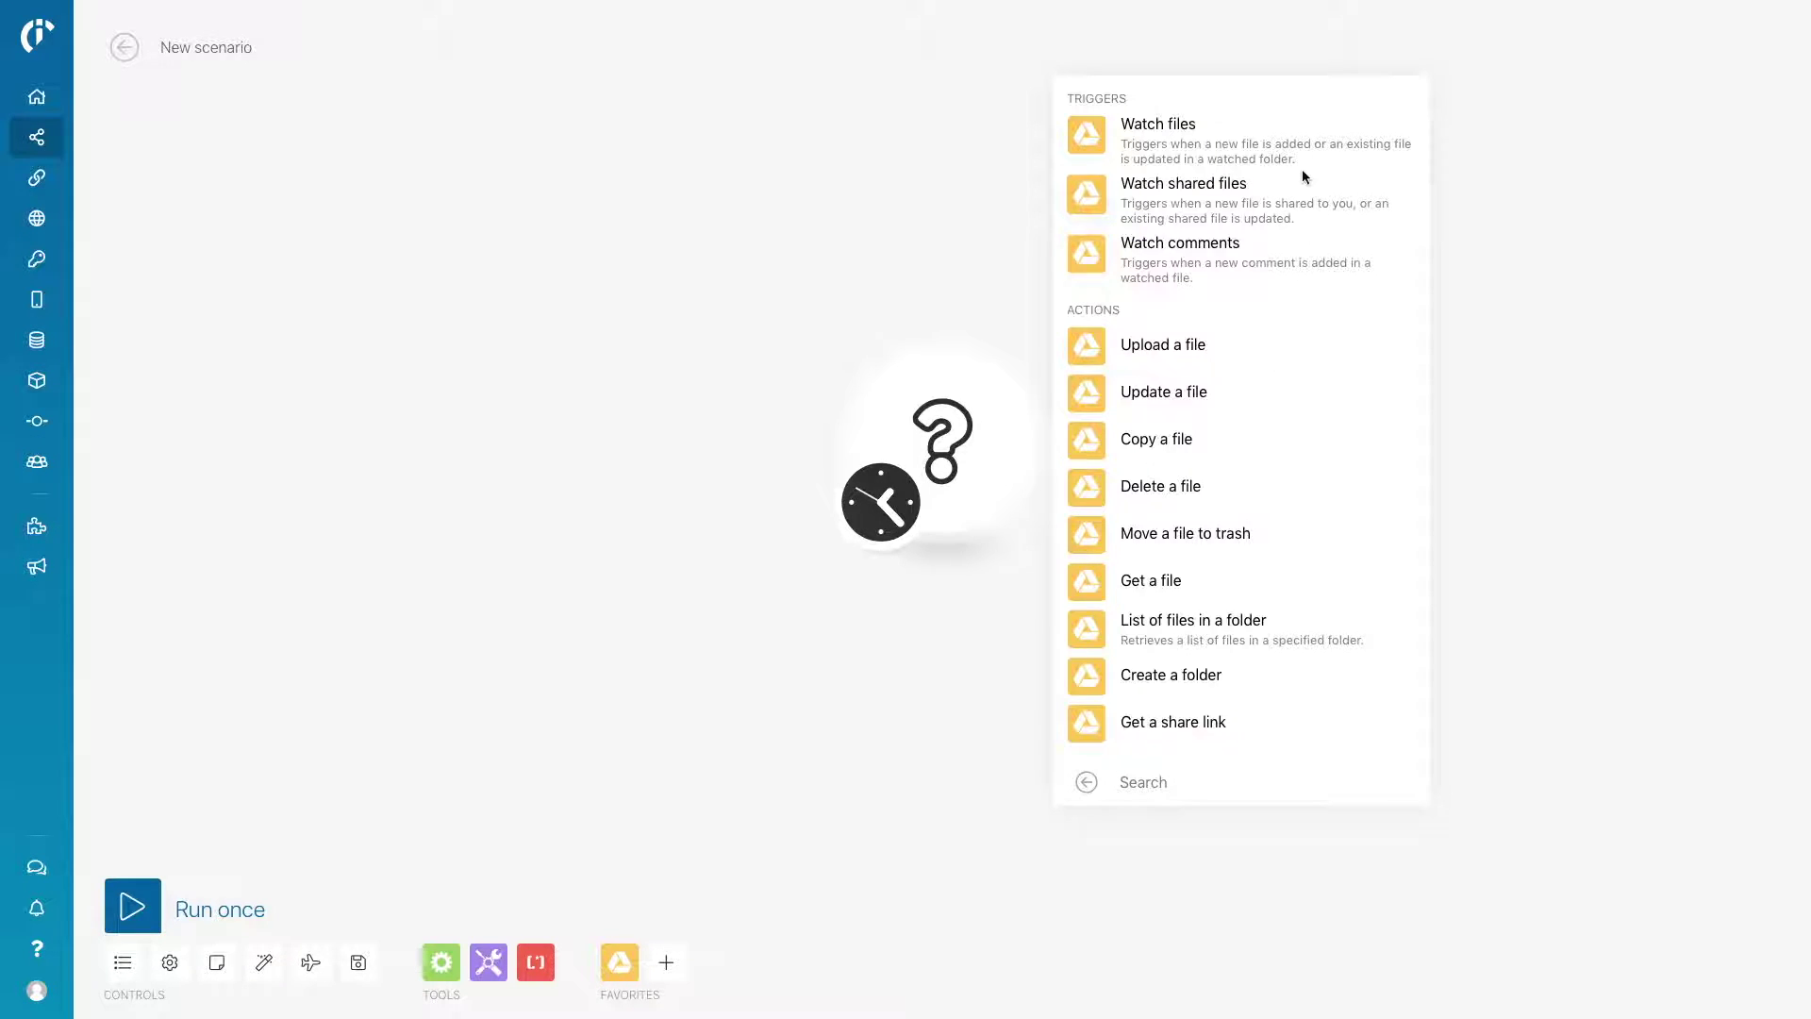
{"action": "left_click", "coordinate": [1298, 140]}
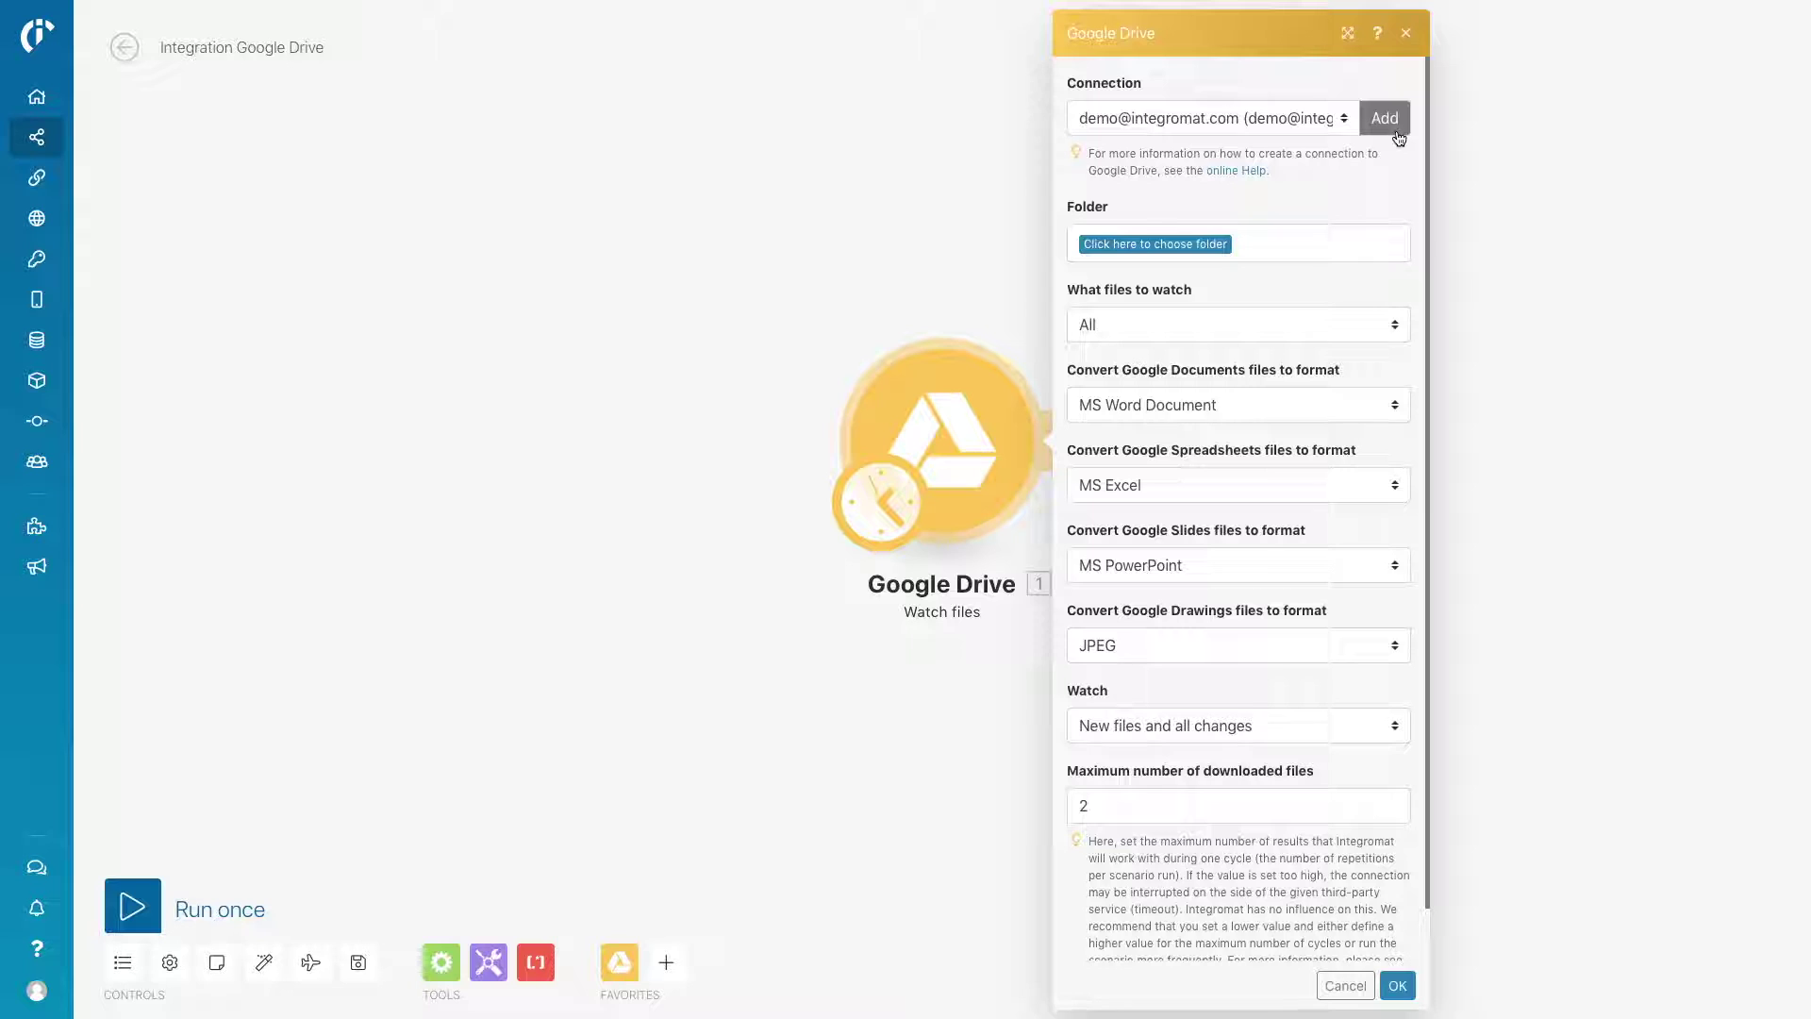
{"action": "left_click", "coordinate": [1197, 246]}
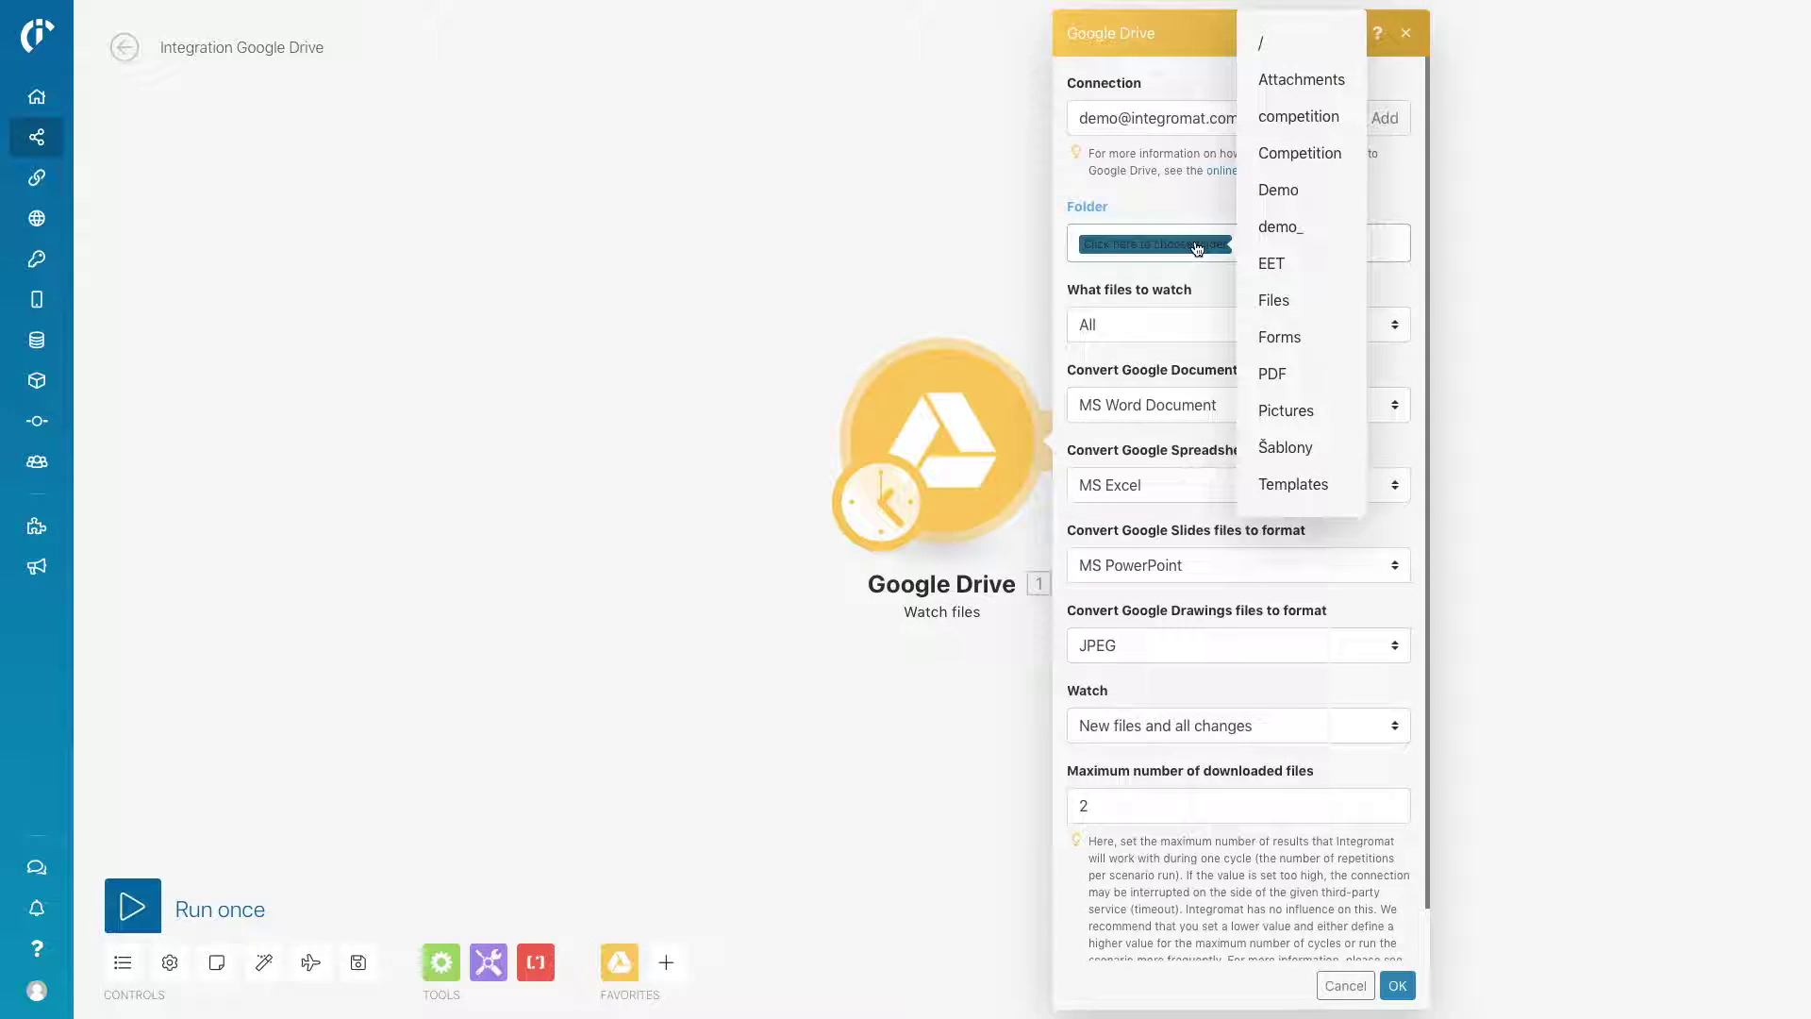
{"action": "left_click", "coordinate": [1270, 227]}
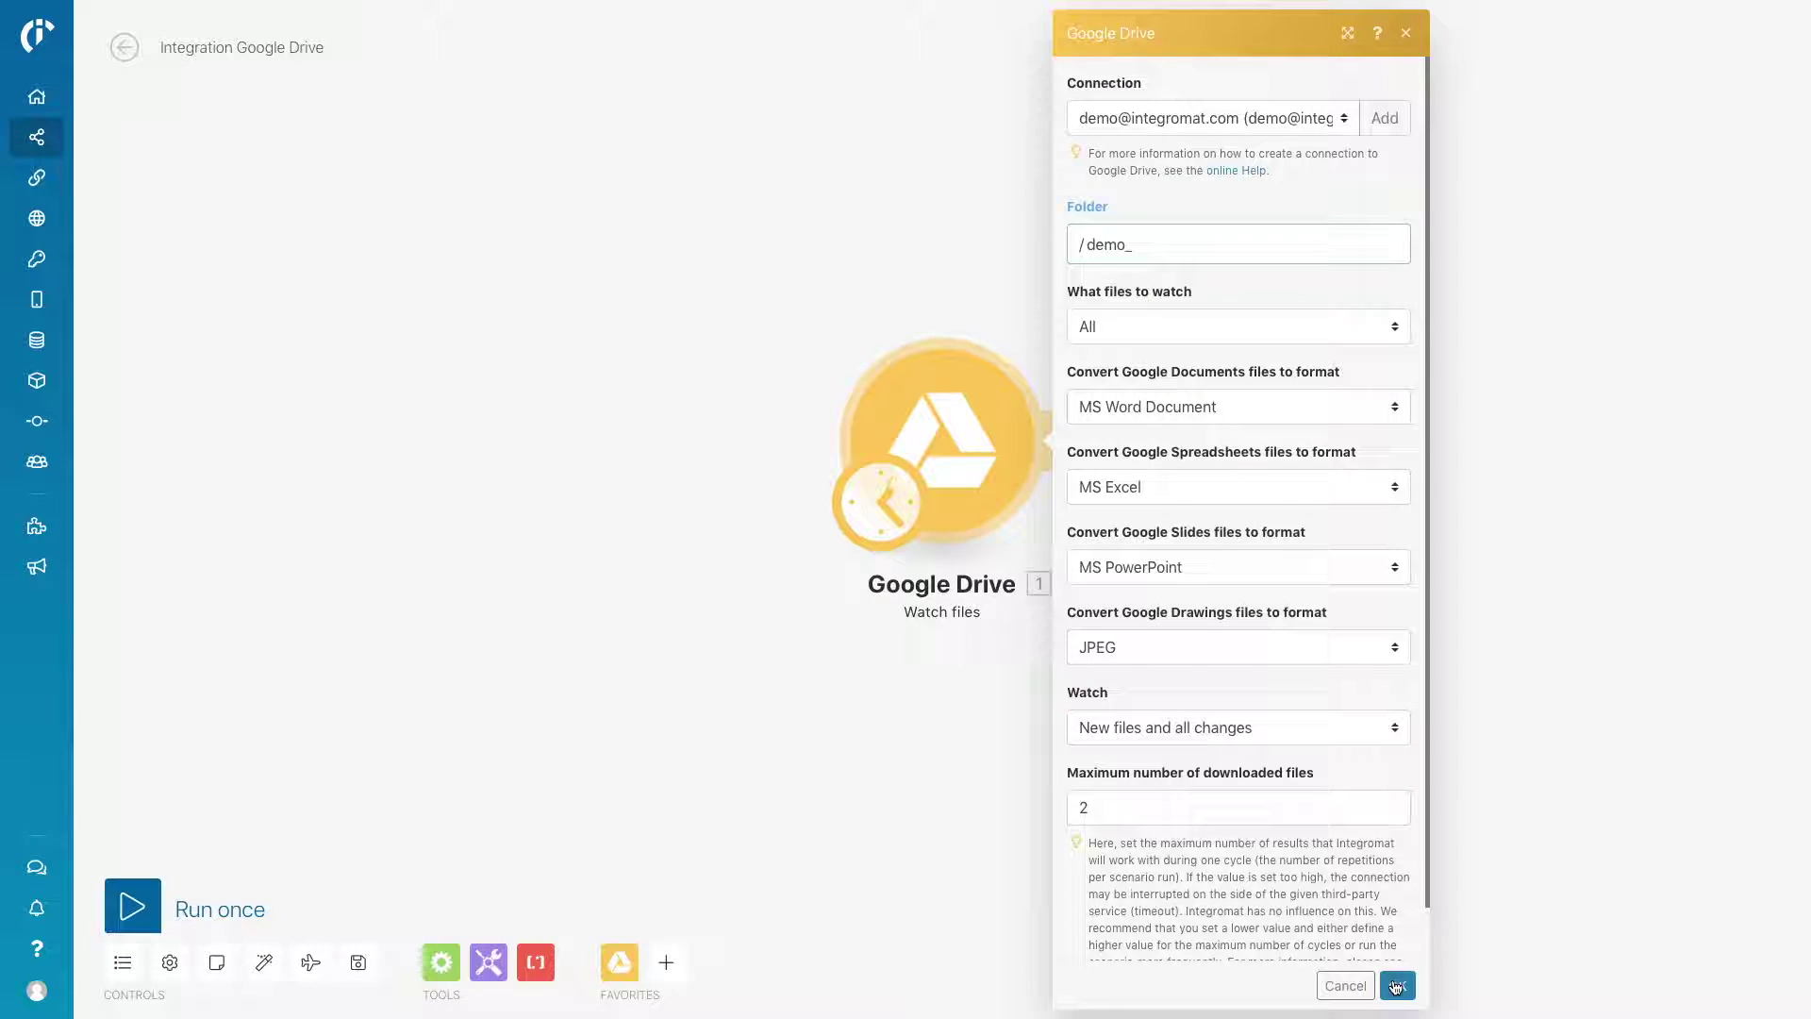
{"action": "left_click", "coordinate": [1396, 986]}
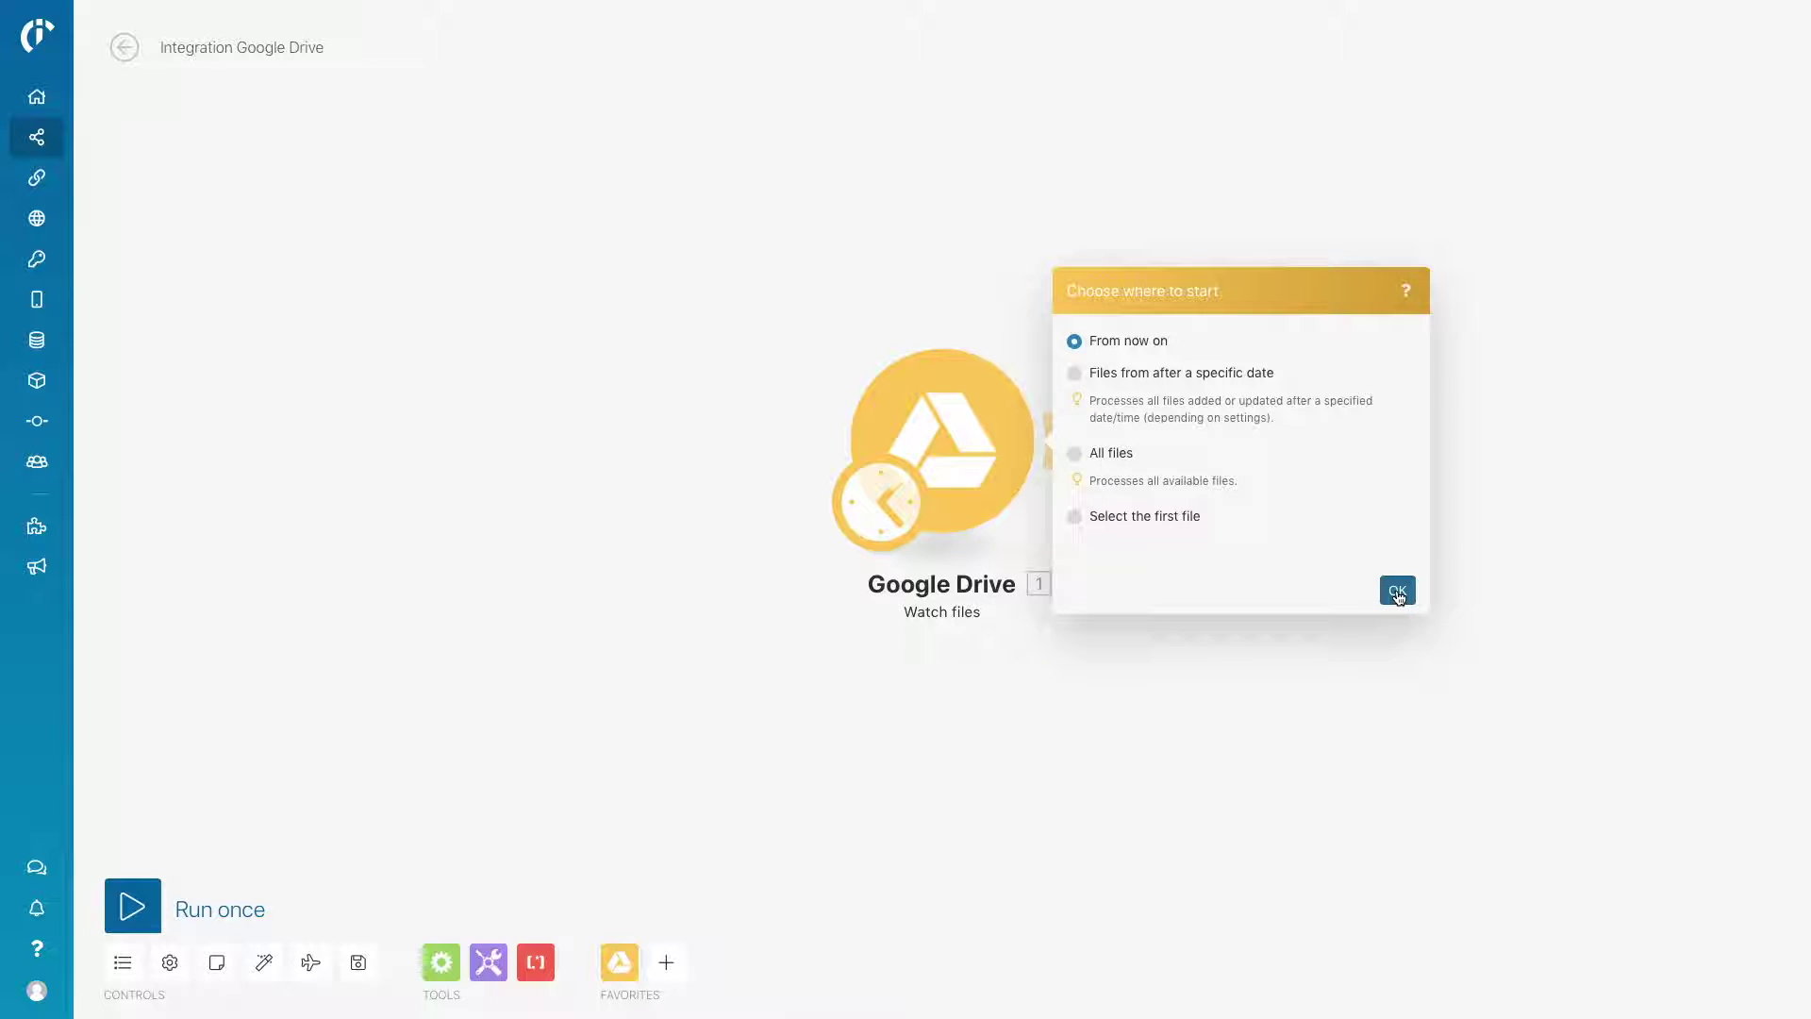
{"action": "left_click", "coordinate": [1398, 593]}
Step: Add a Flow Control Router after the Google Drive trigger
{"action": "left_click", "coordinate": [1063, 442]}
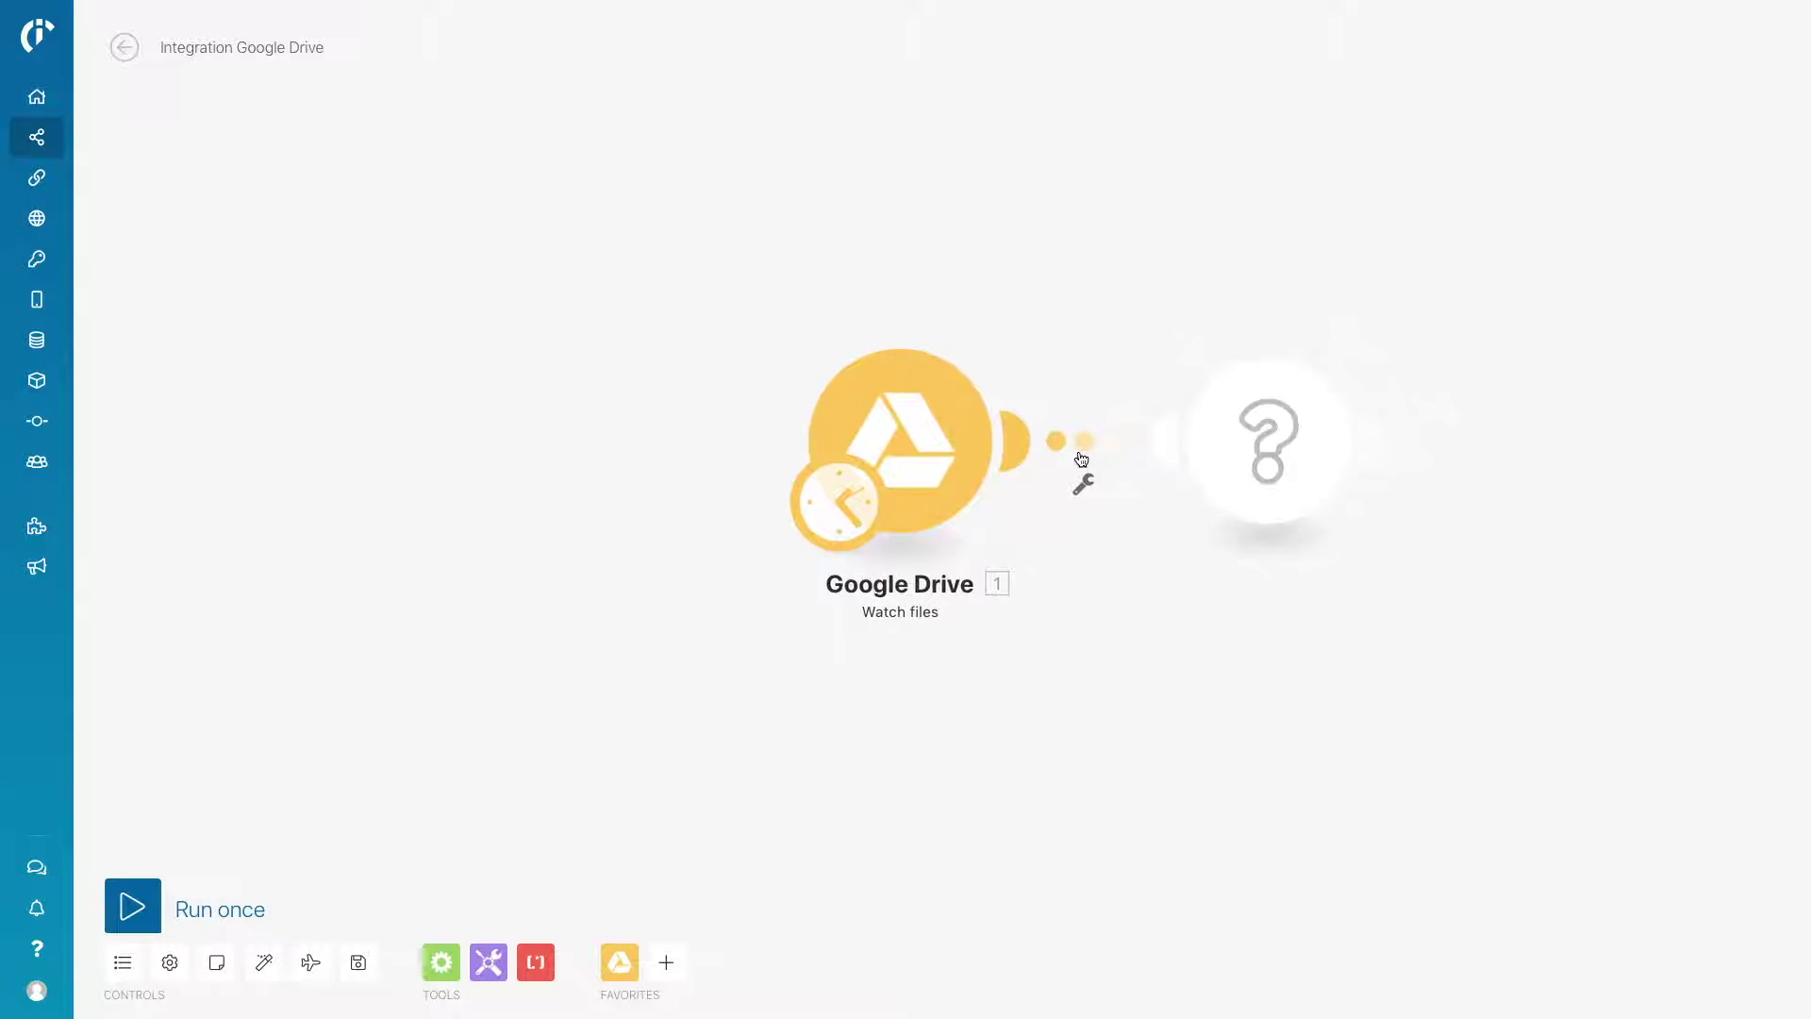
{"action": "type", "text": "Flow"}
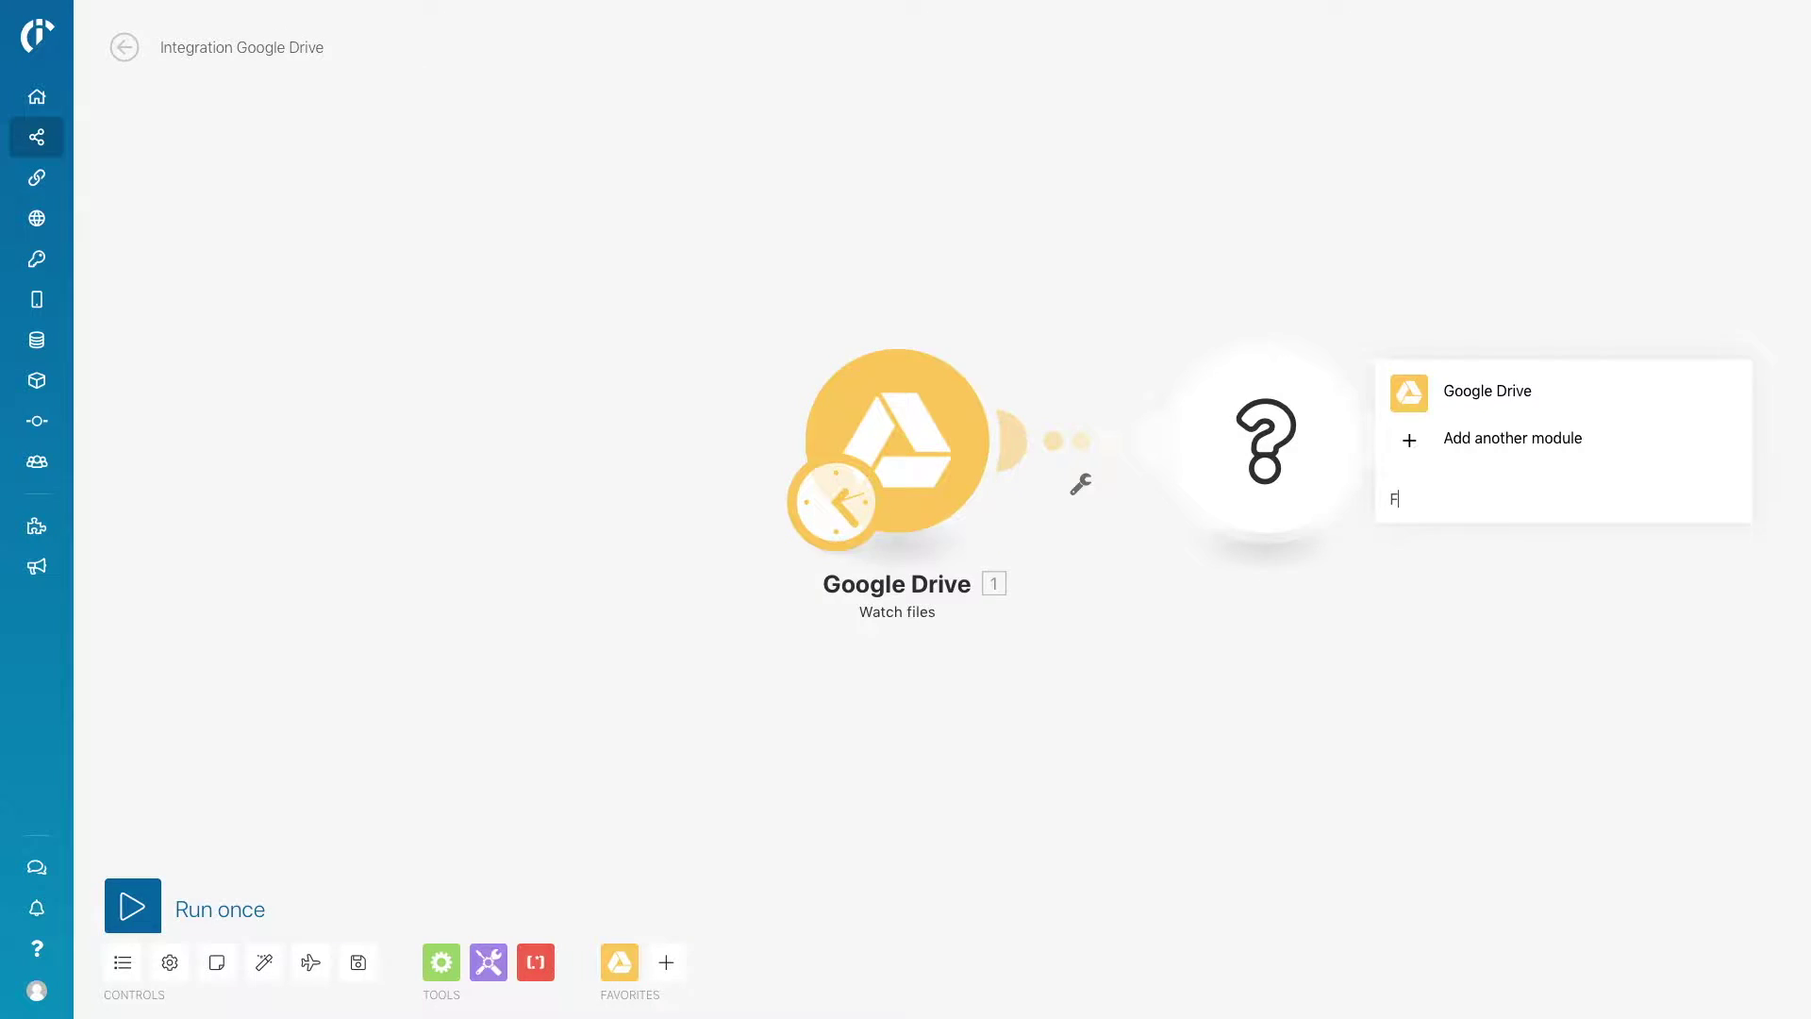
{"action": "left_click", "coordinate": [1505, 447]}
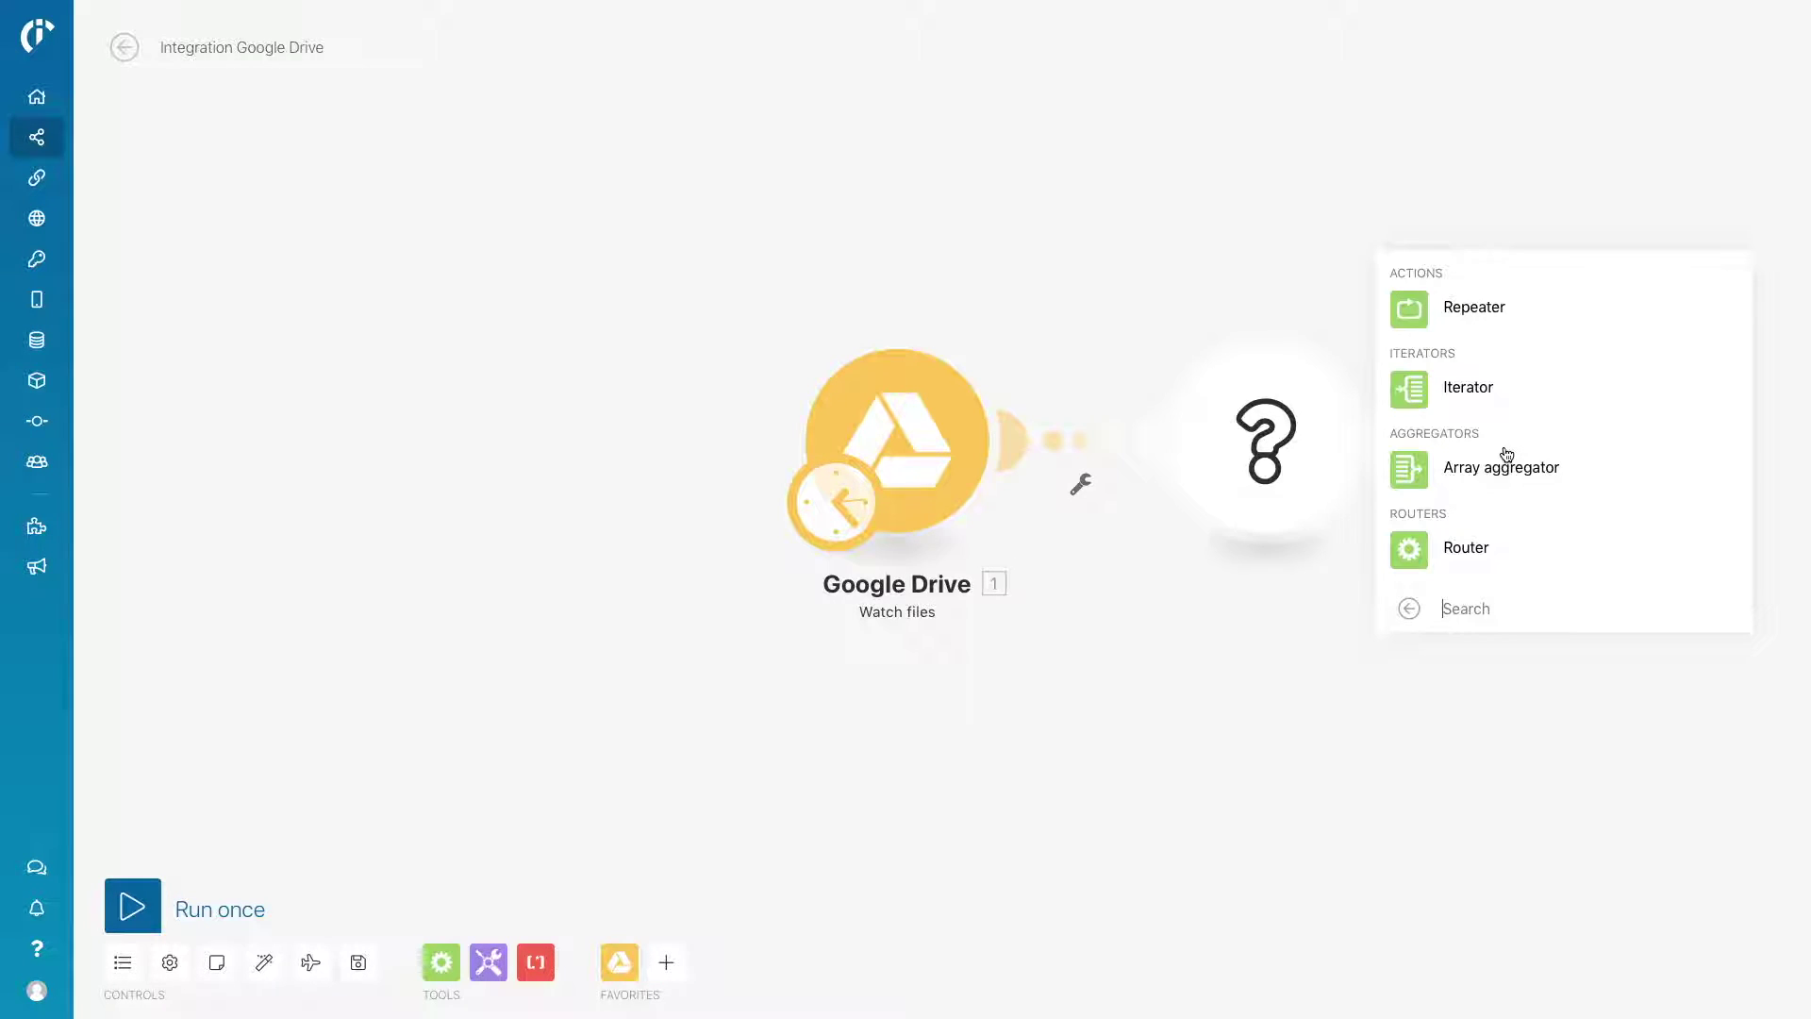
{"action": "left_click", "coordinate": [1478, 544]}
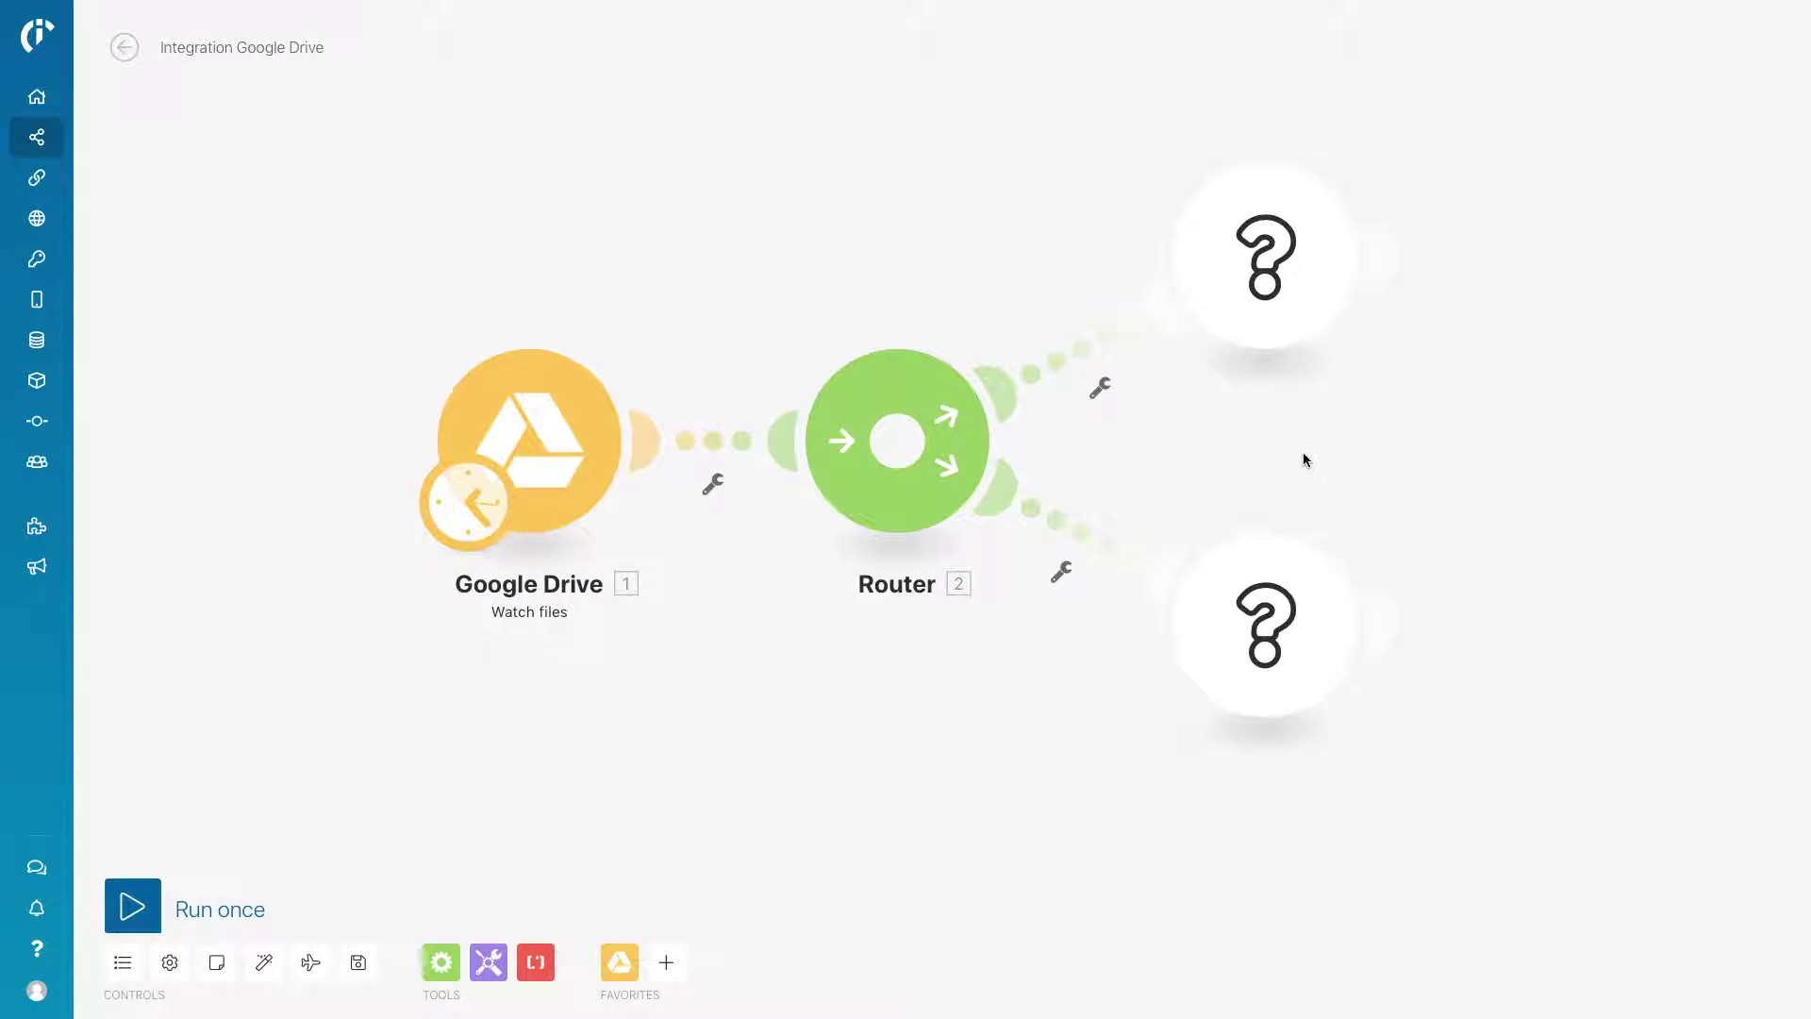
Step: Filter the upper route as 'Images' where MIME type contains image
{"action": "left_click", "coordinate": [1068, 353]}
{"action": "left_click", "coordinate": [1233, 213]}
{"action": "type", "text": "Images"}
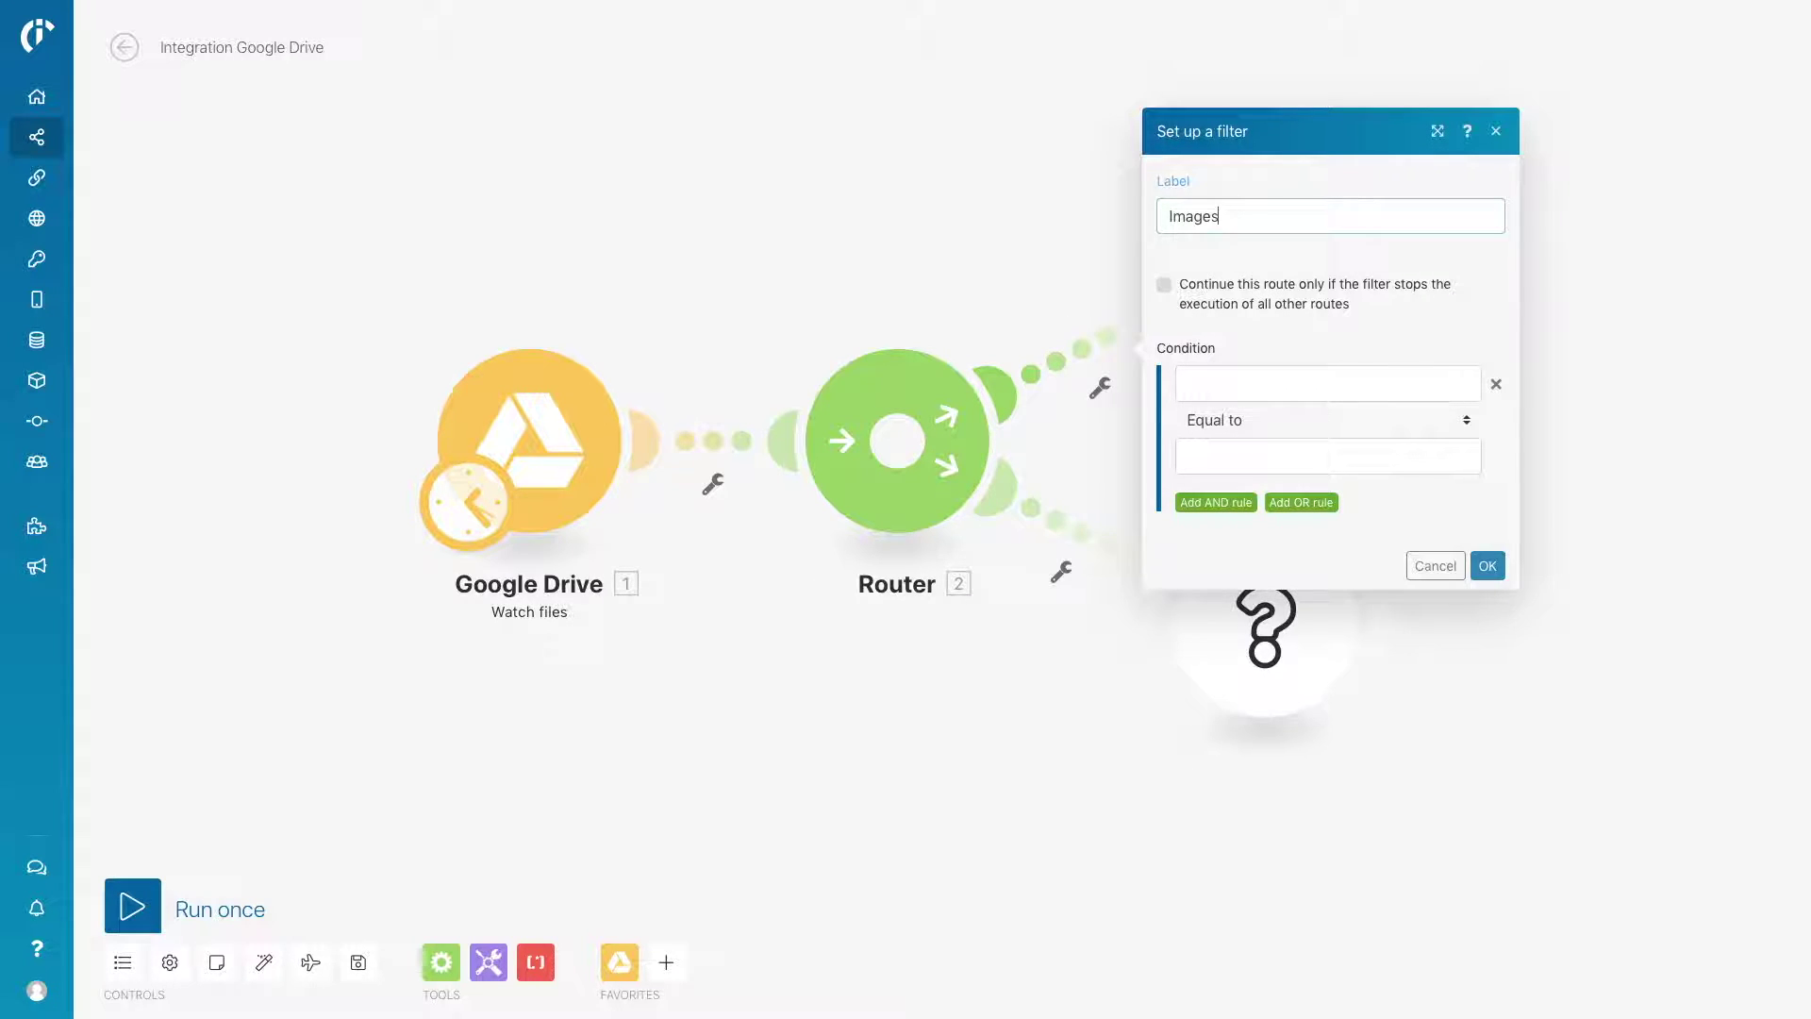
{"action": "left_click", "coordinate": [1209, 372]}
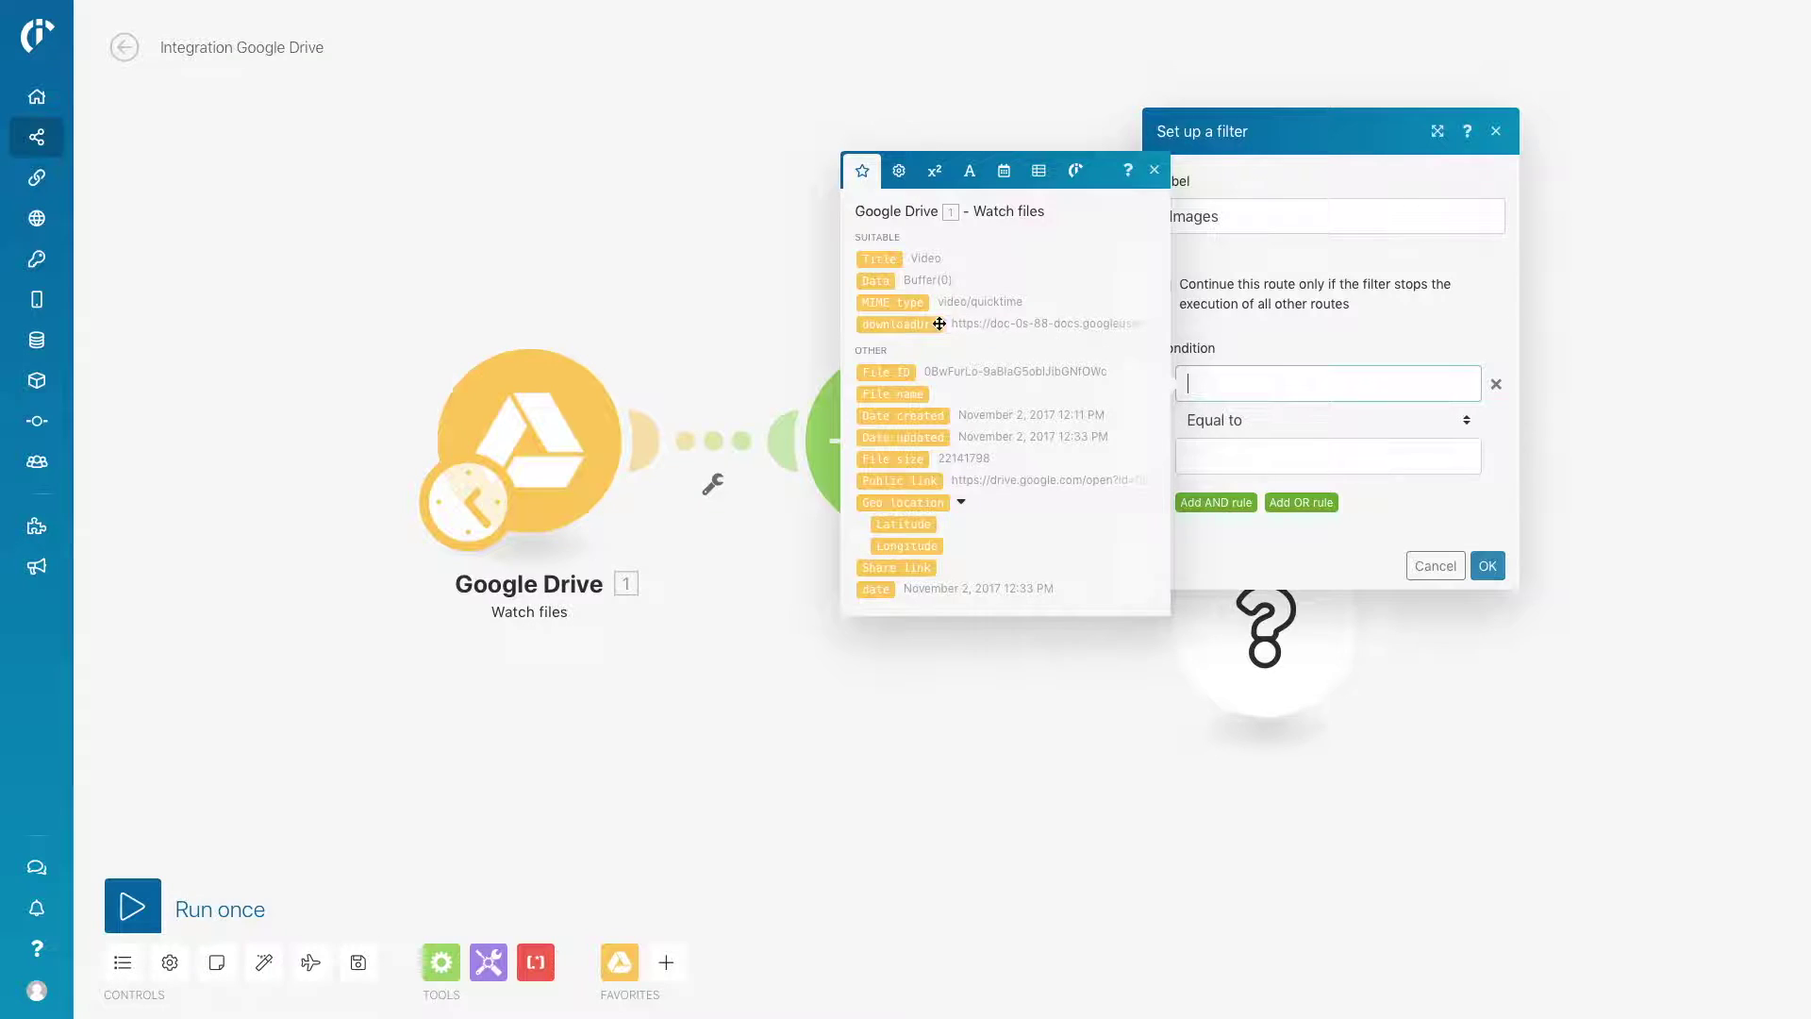
{"action": "left_click", "coordinate": [904, 302]}
{"action": "left_click", "coordinate": [1221, 463]}
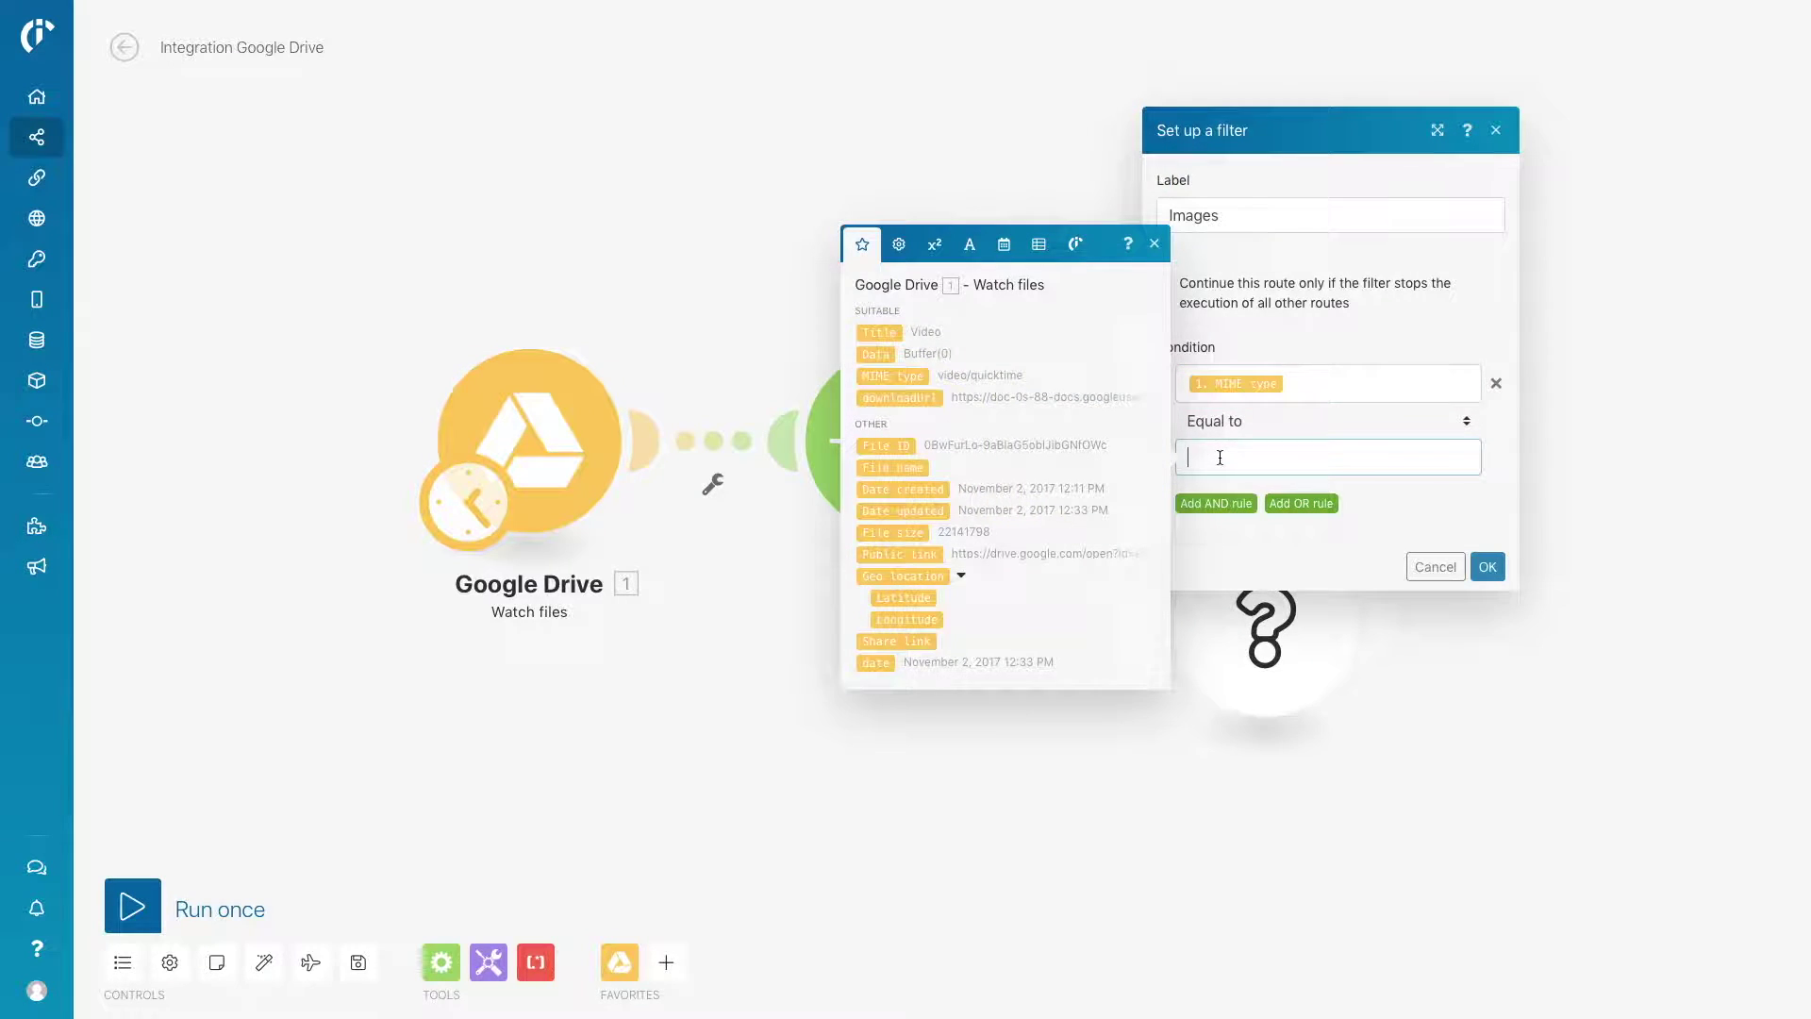
{"action": "left_click", "coordinate": [1460, 421]}
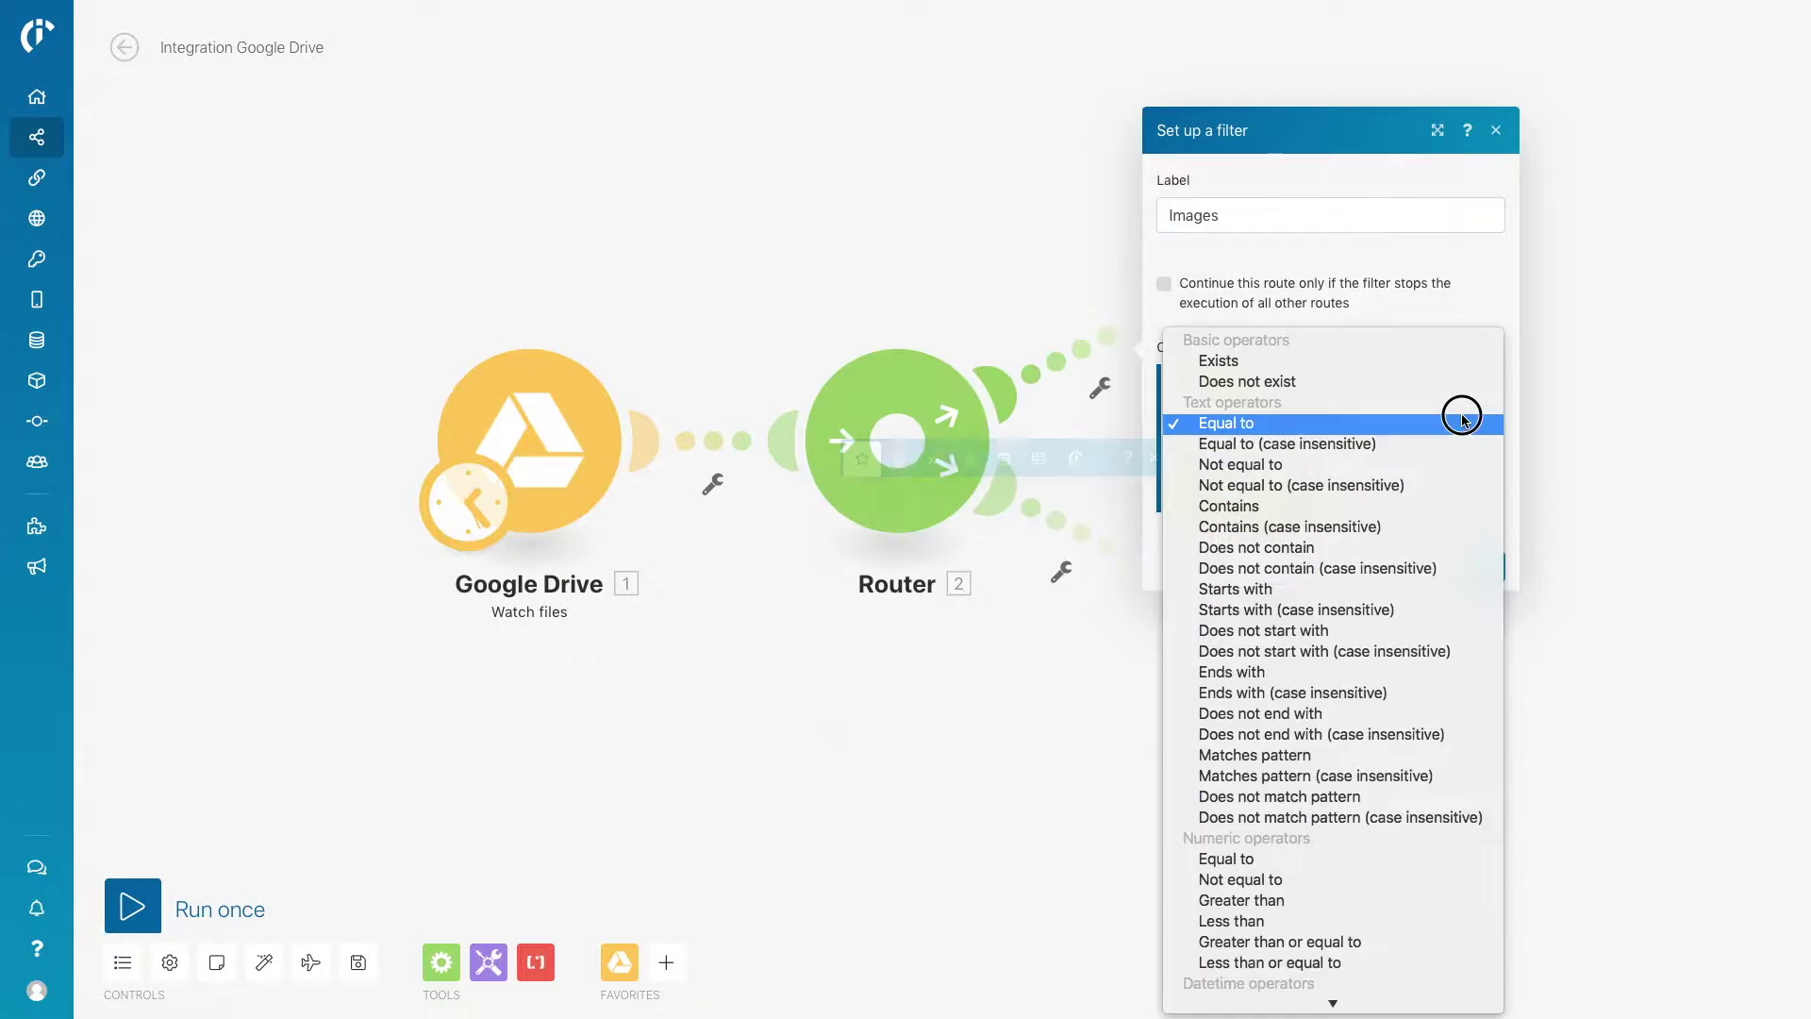
{"action": "left_click", "coordinate": [1432, 505]}
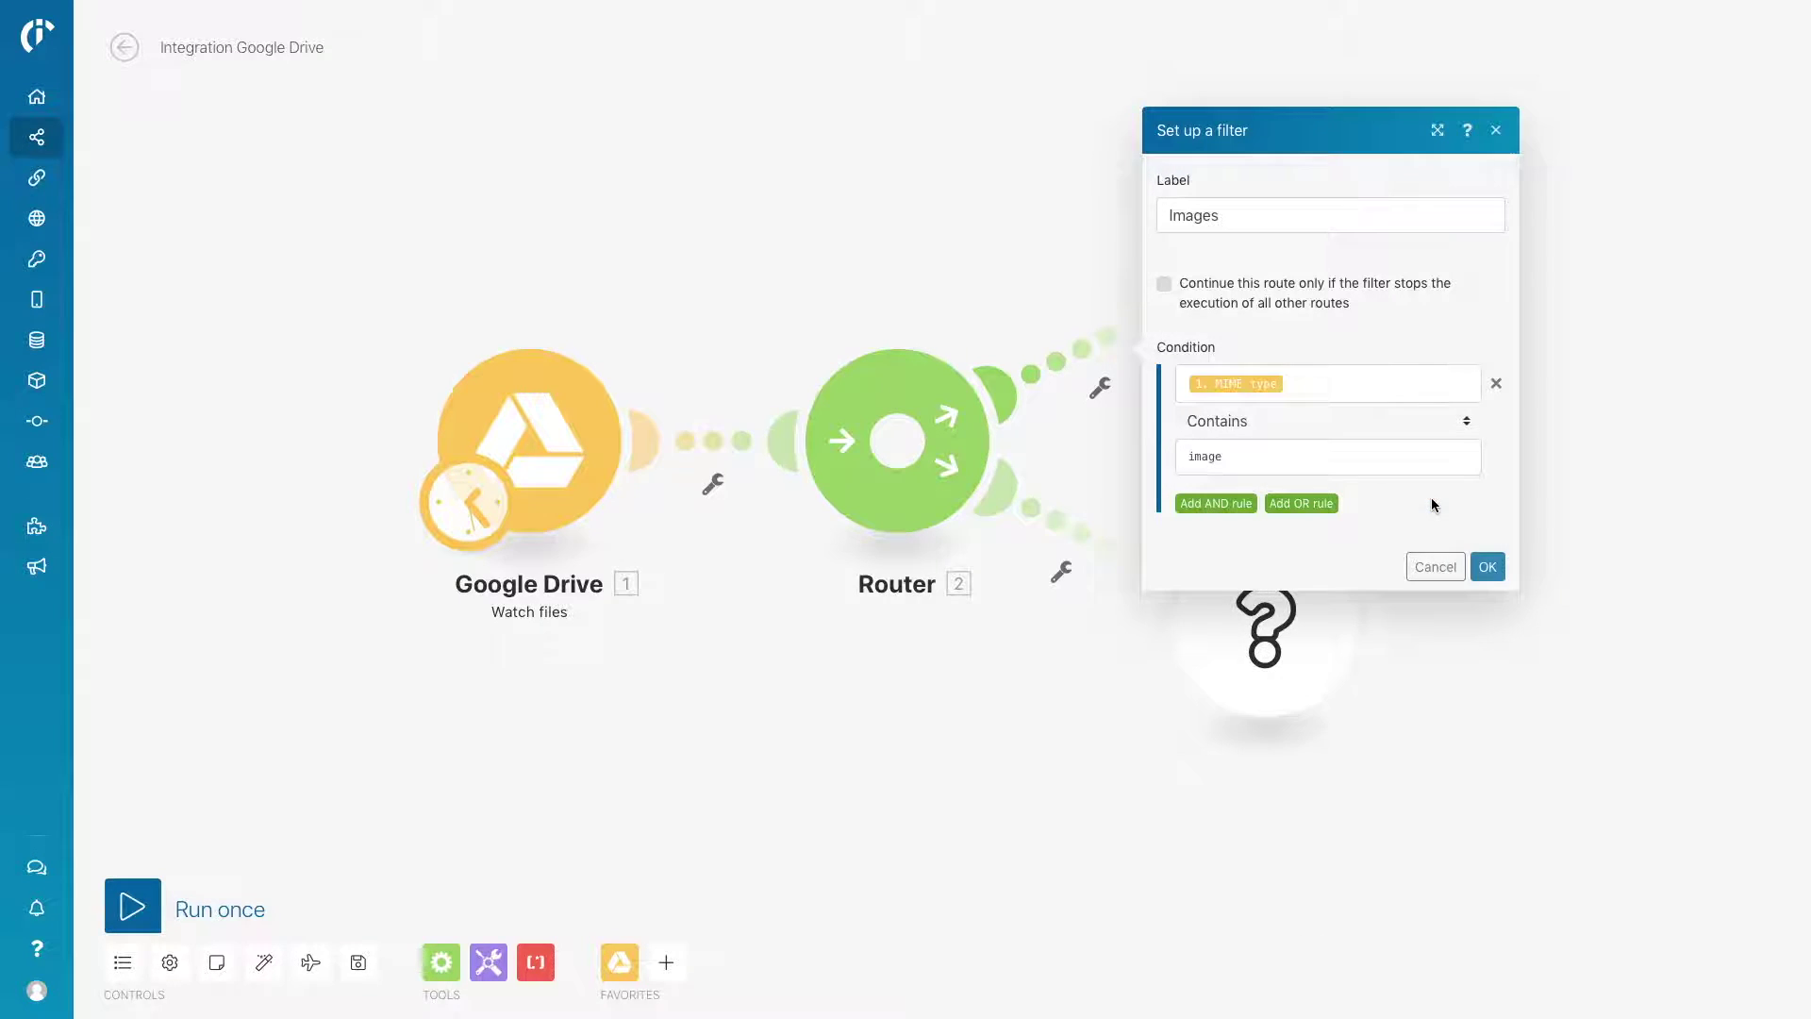
{"action": "left_click", "coordinate": [1490, 567]}
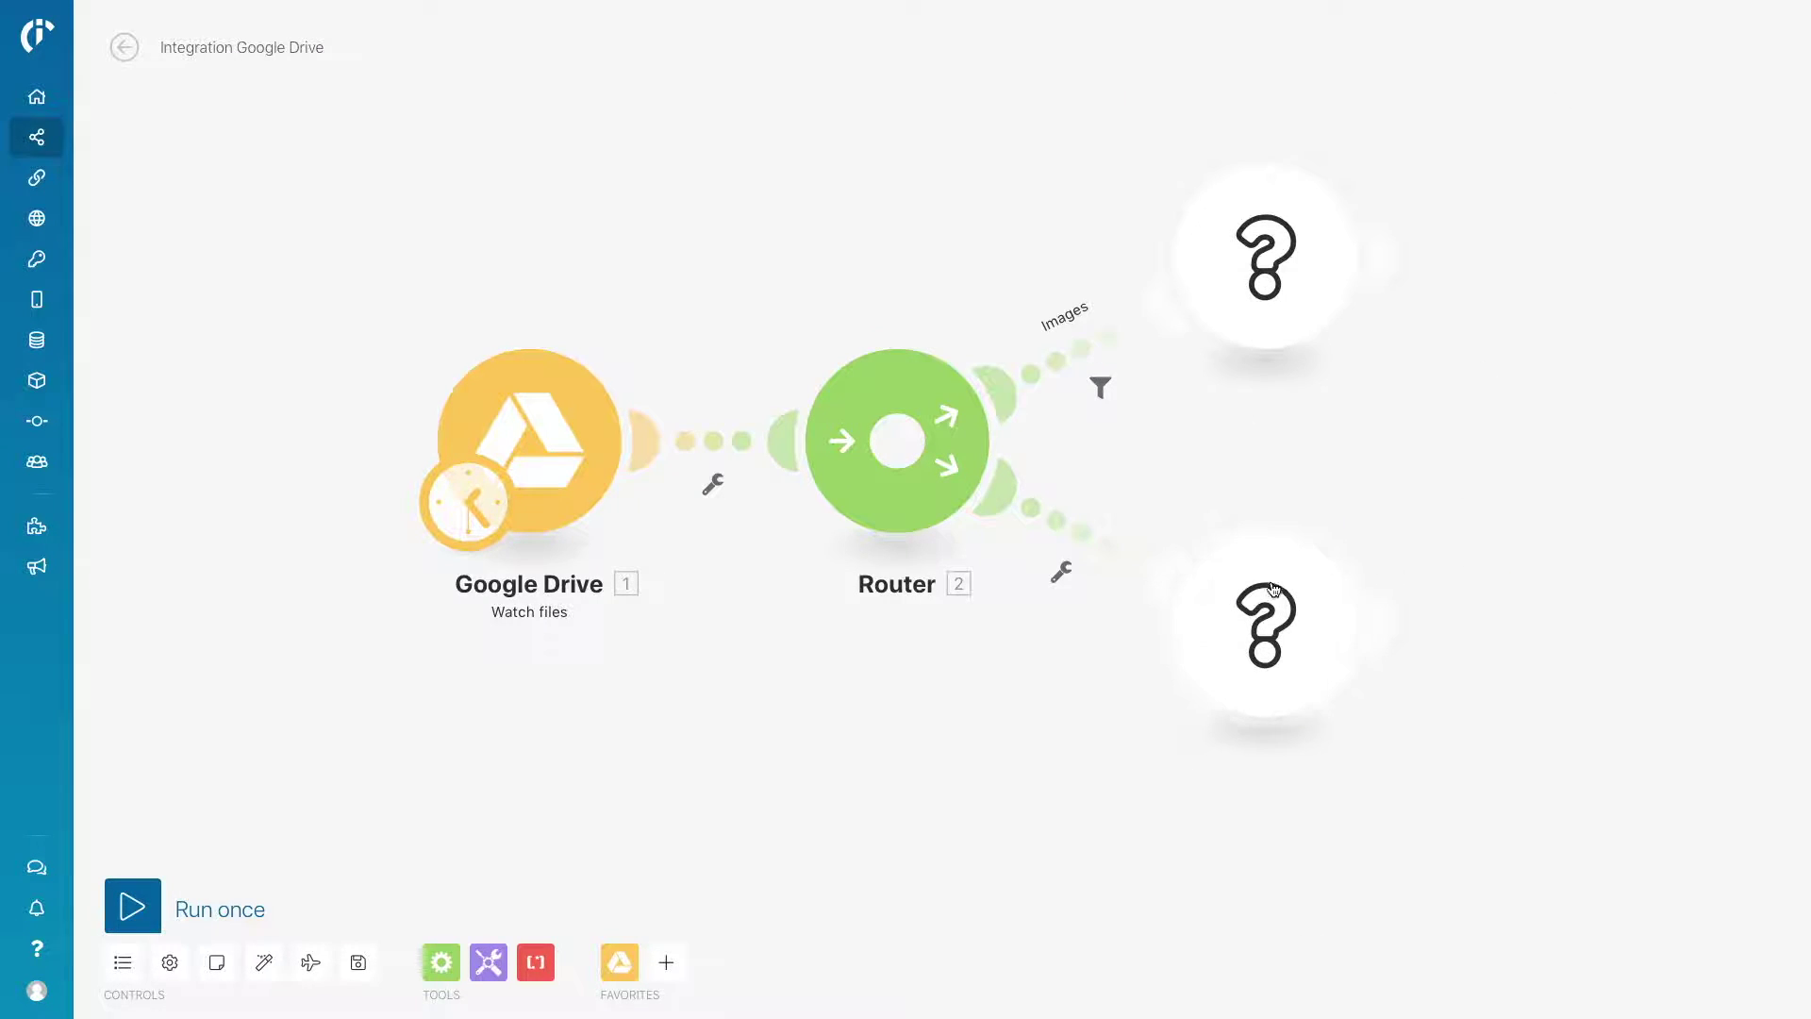
Step: Give the lower route a 'Videos' filter passing files whose MIME type contains video
{"action": "left_click", "coordinate": [1085, 540]}
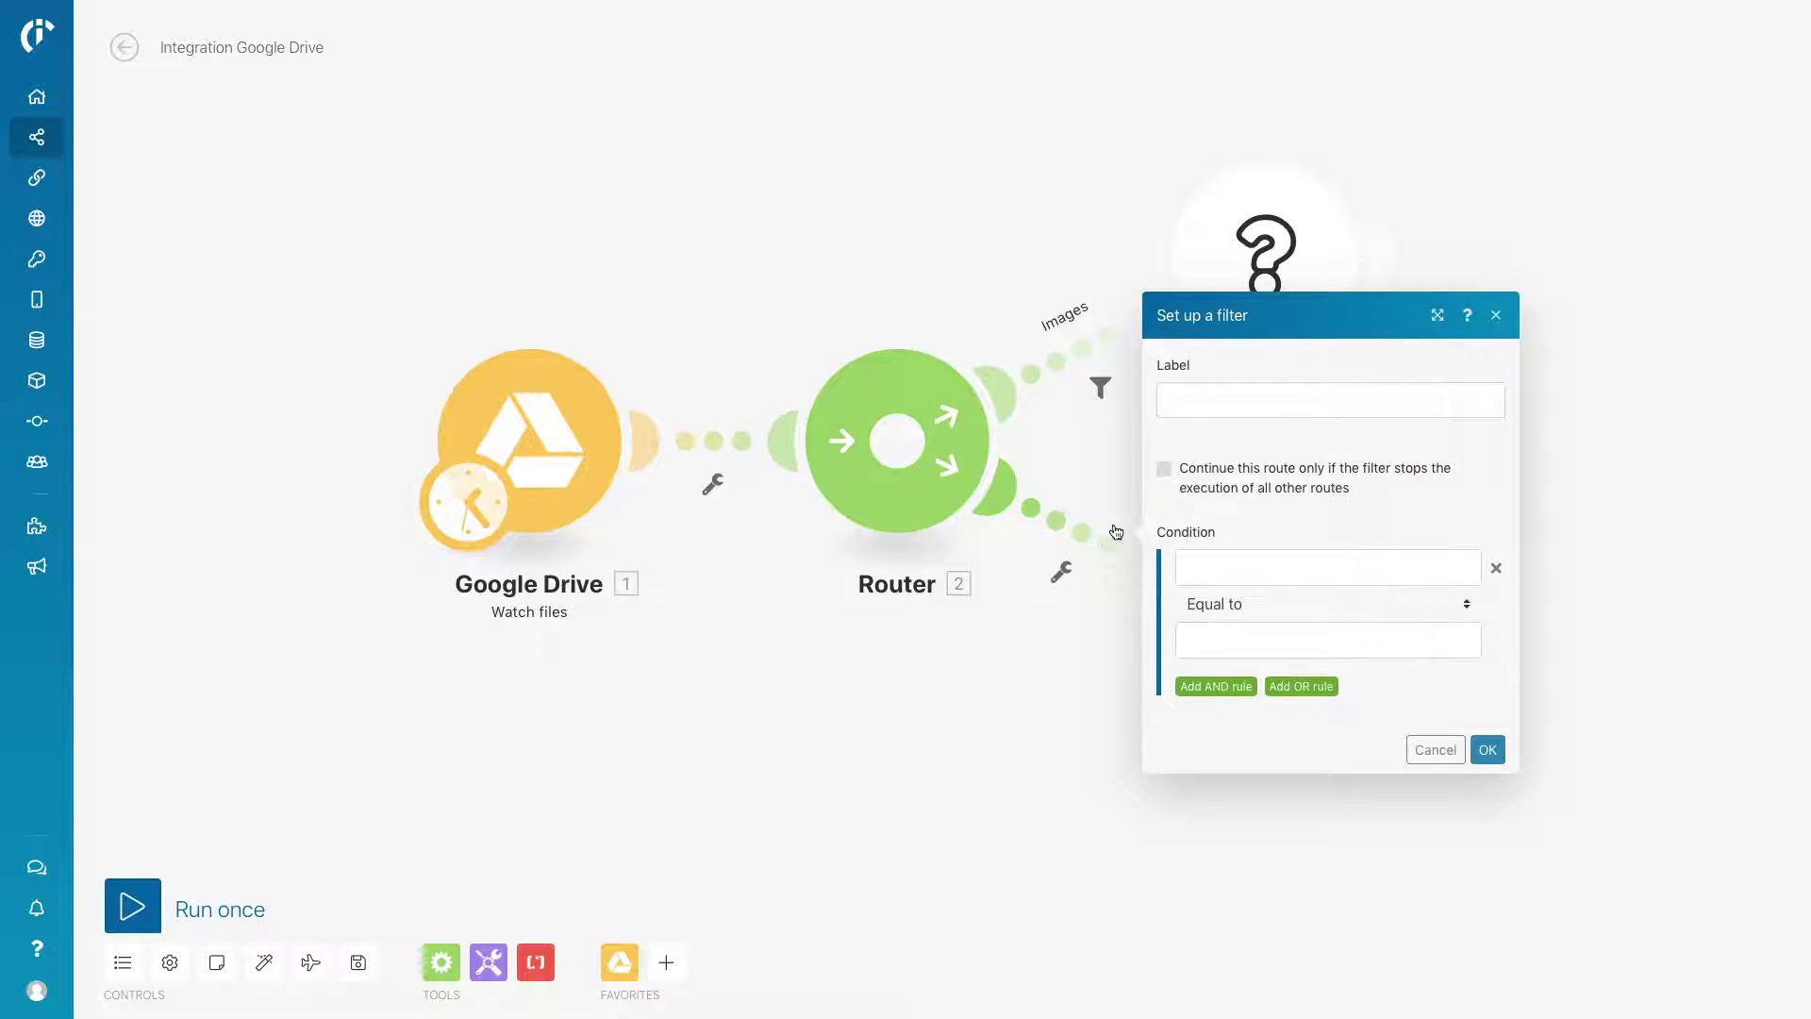
{"action": "left_click", "coordinate": [1197, 399]}
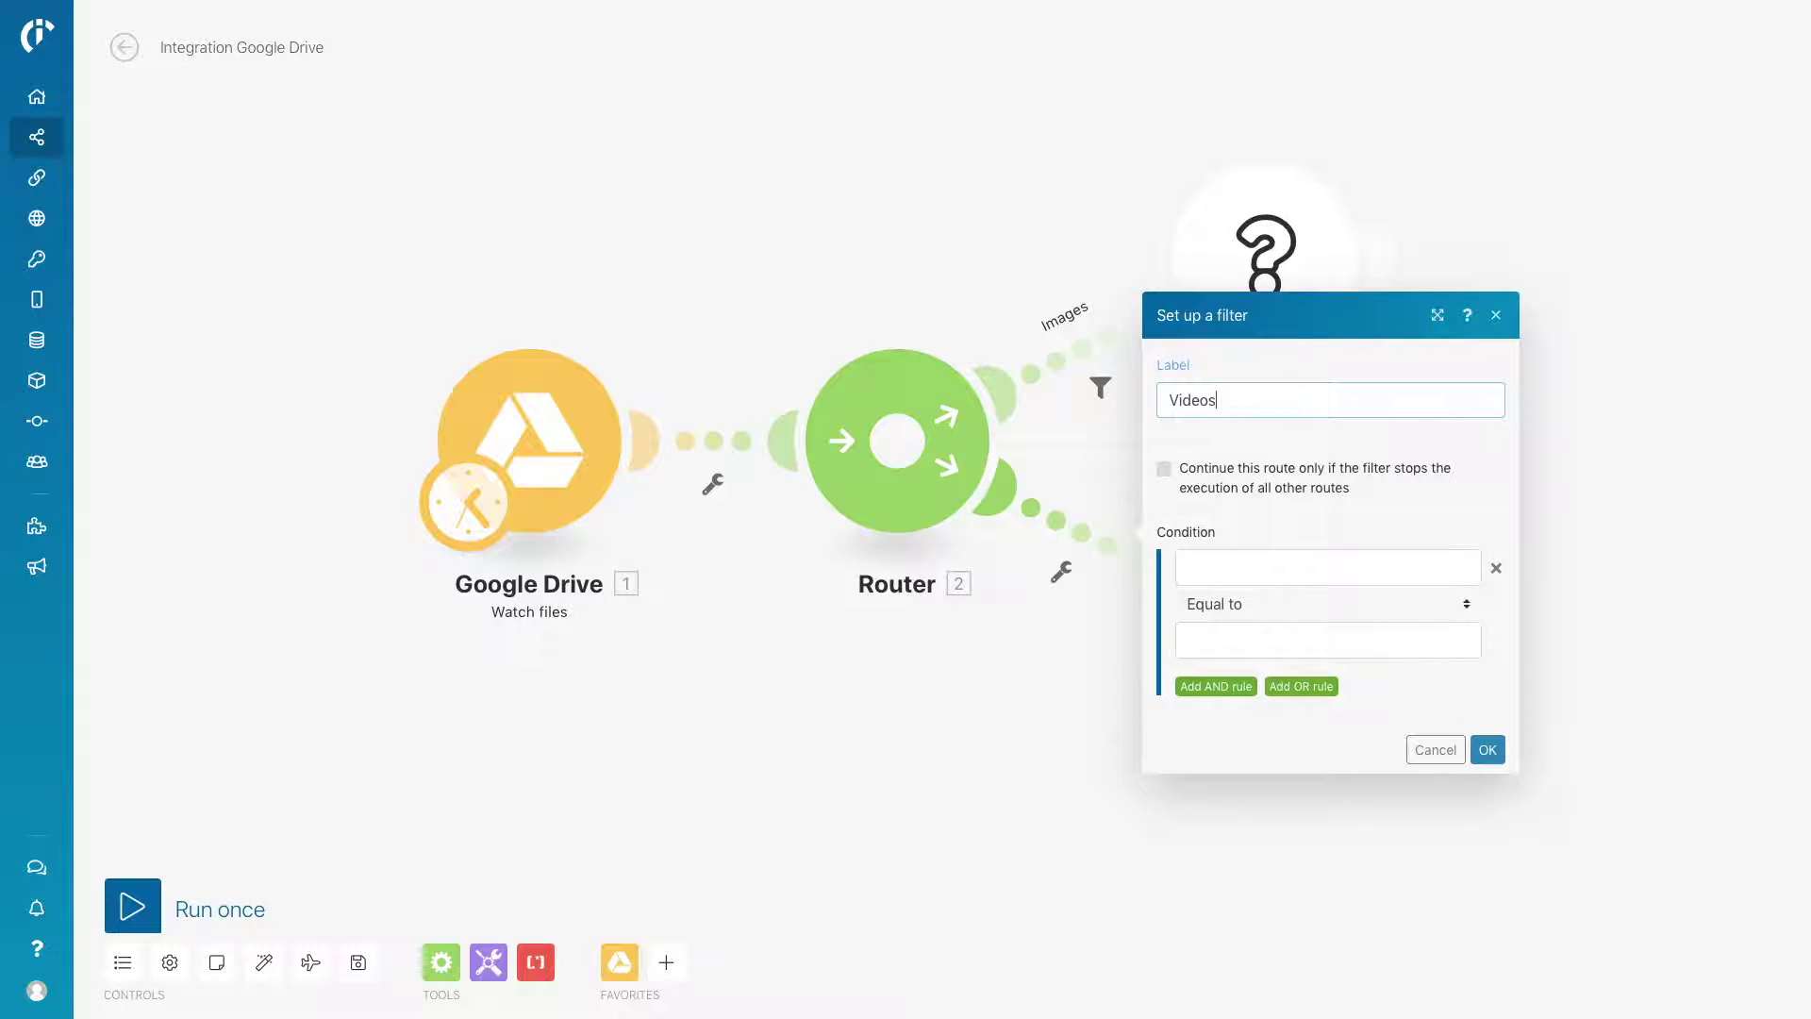
{"action": "left_click", "coordinate": [1219, 566]}
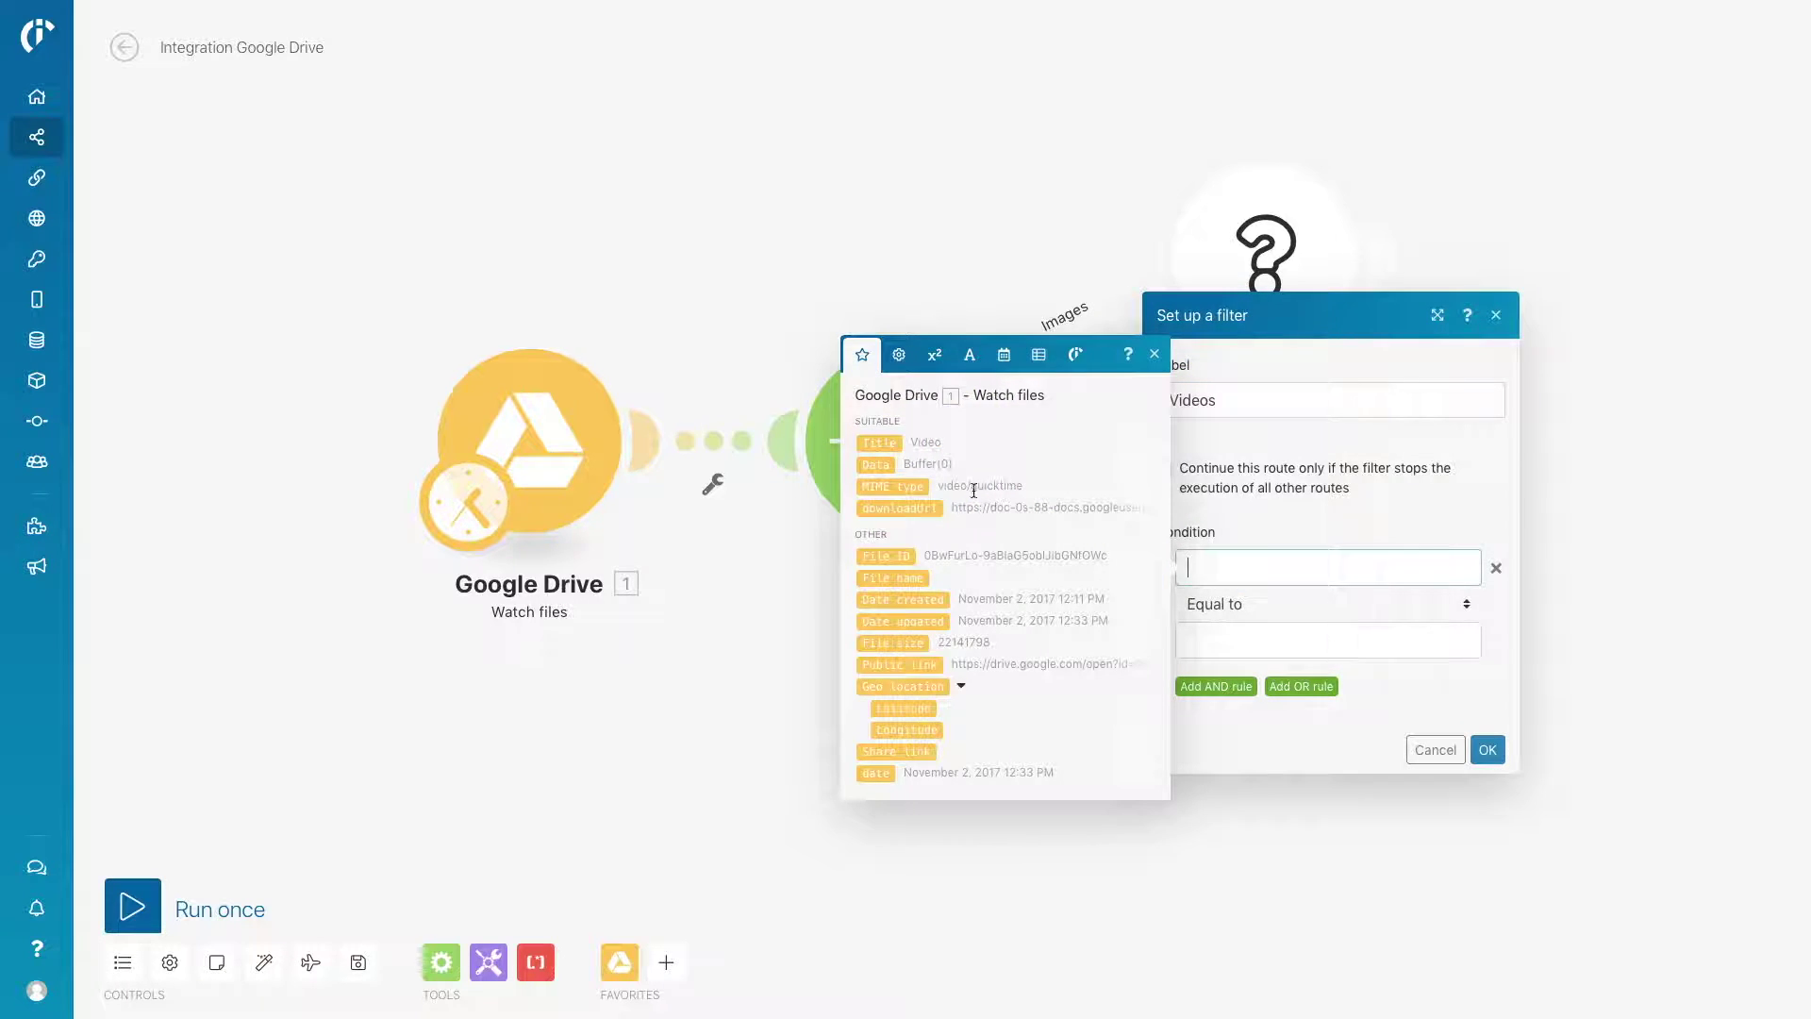
{"action": "left_click", "coordinate": [893, 485]}
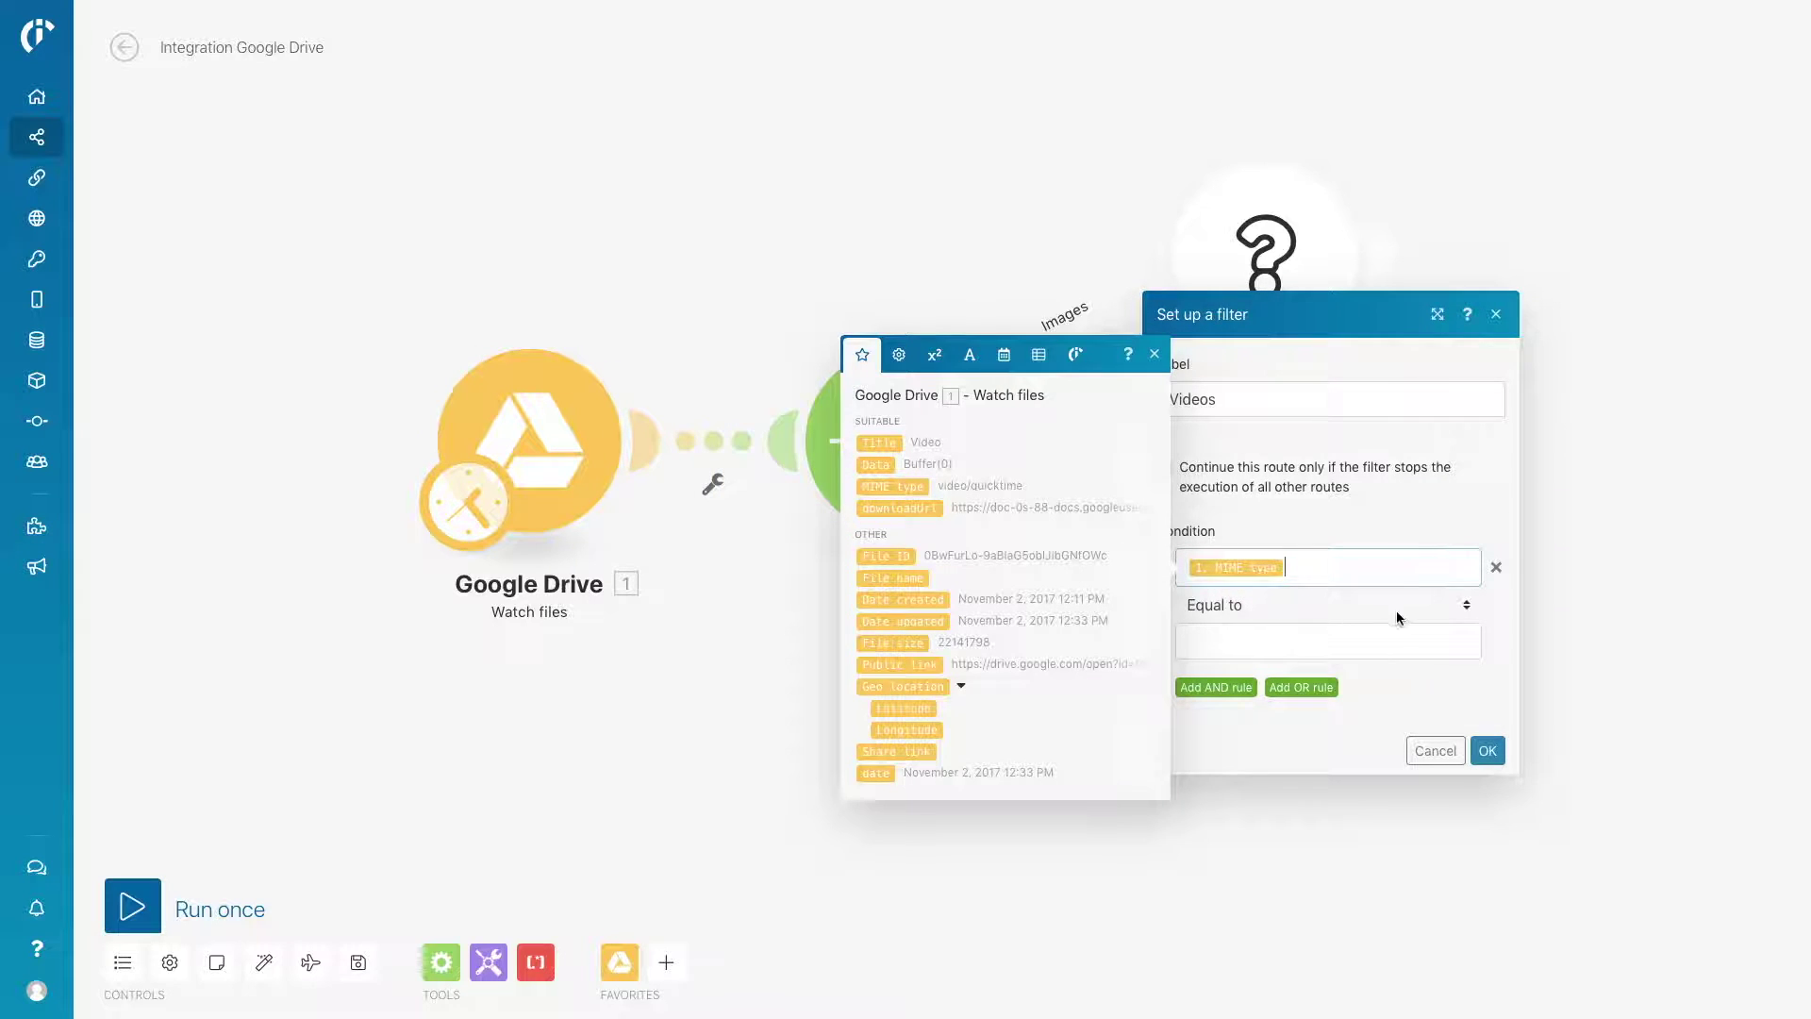
{"action": "left_click", "coordinate": [1465, 606]}
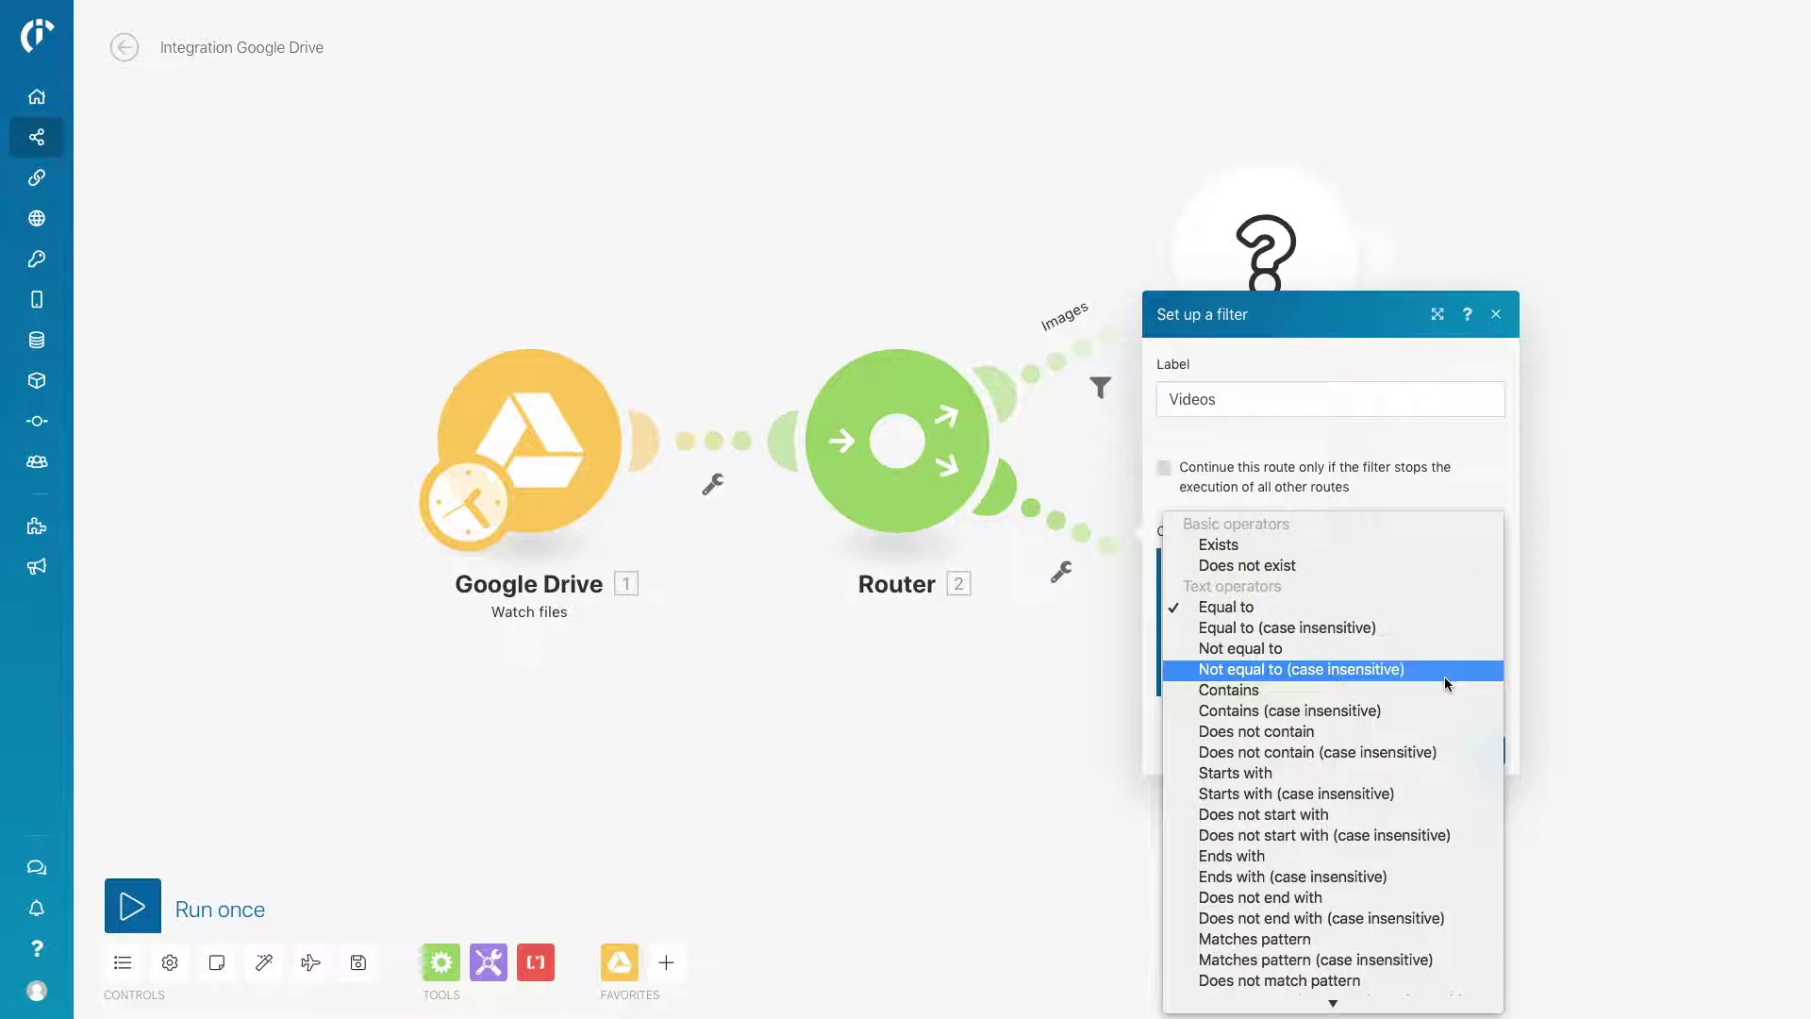
{"action": "left_click", "coordinate": [1444, 688]}
{"action": "left_click", "coordinate": [1376, 636]}
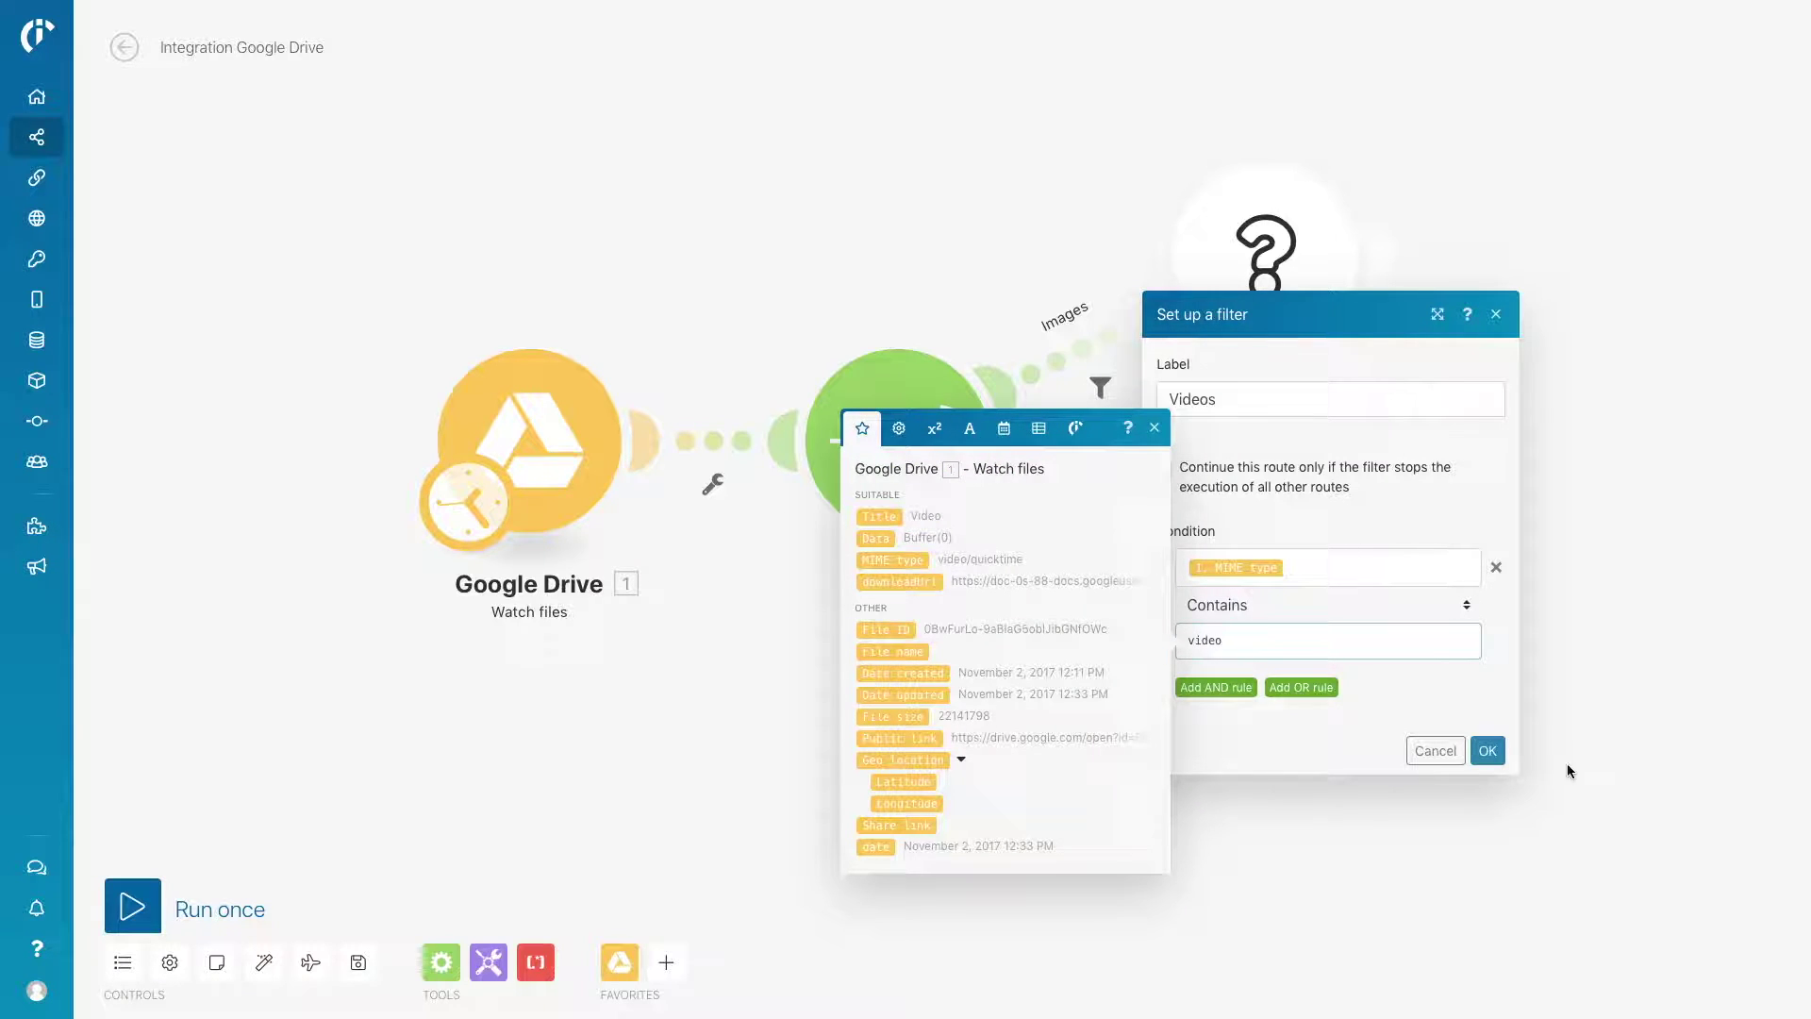
{"action": "left_click", "coordinate": [1488, 751]}
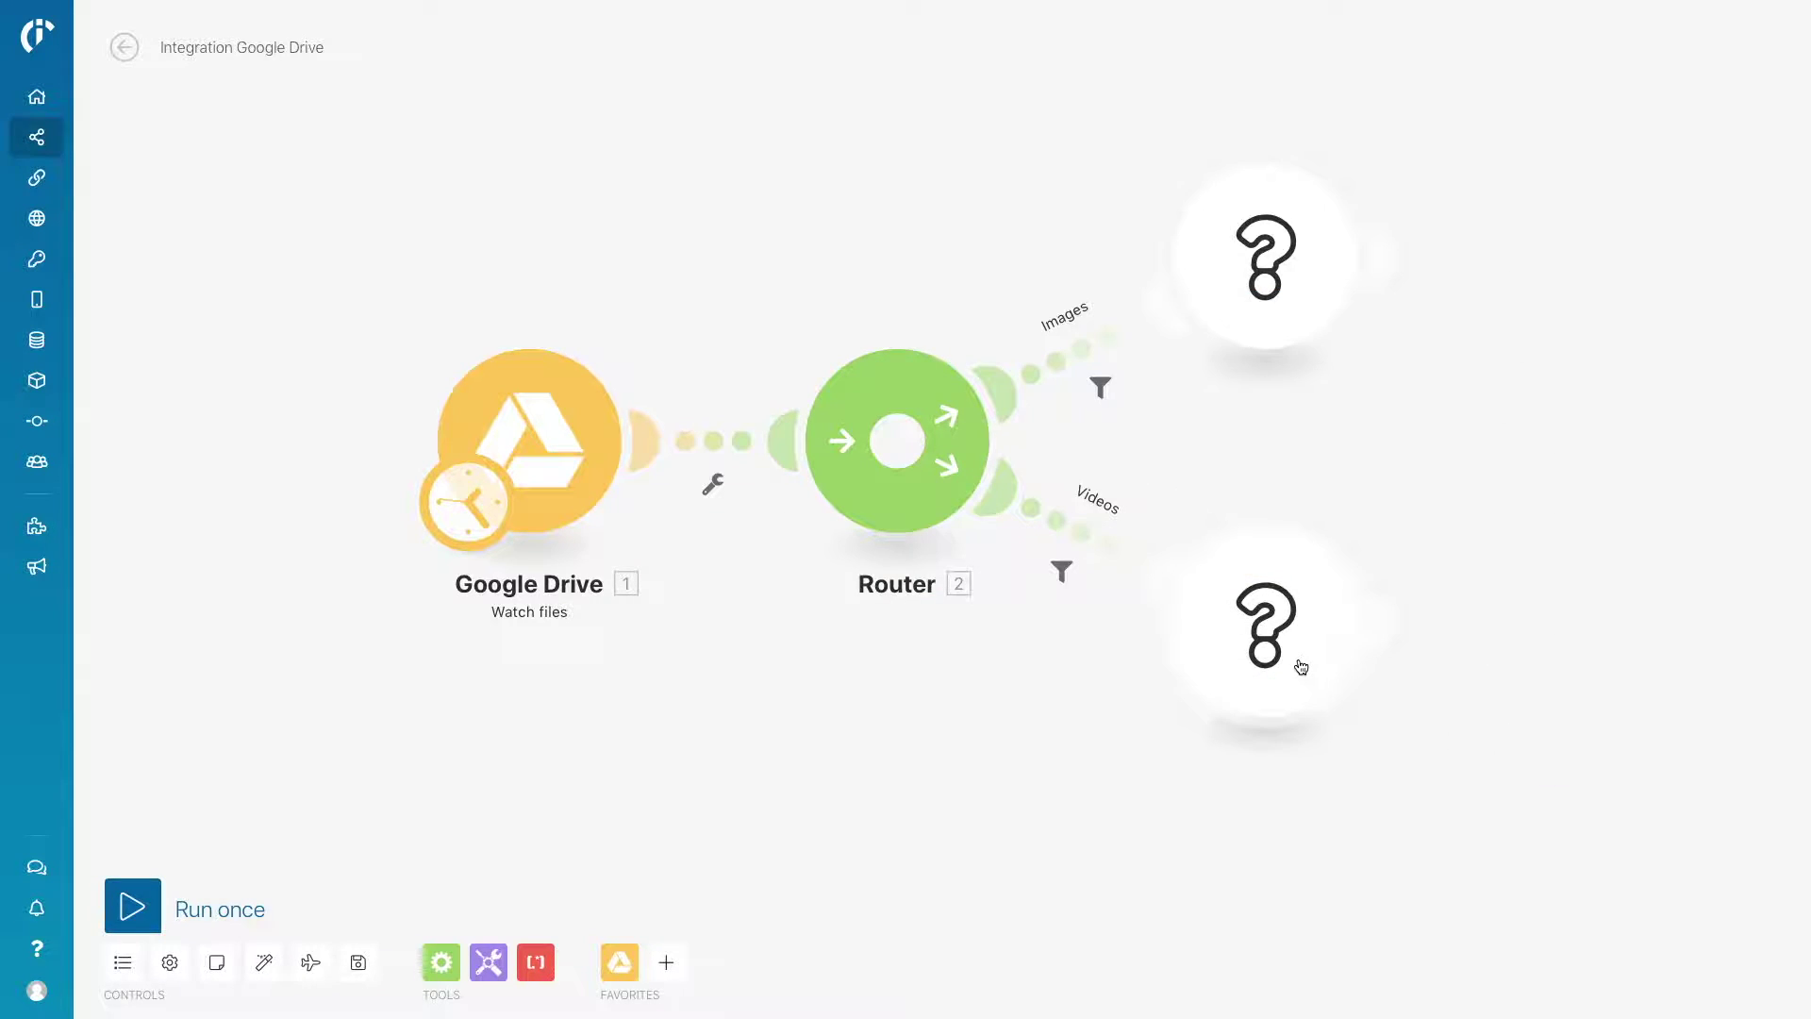
{"action": "left_click", "coordinate": [1301, 667]}
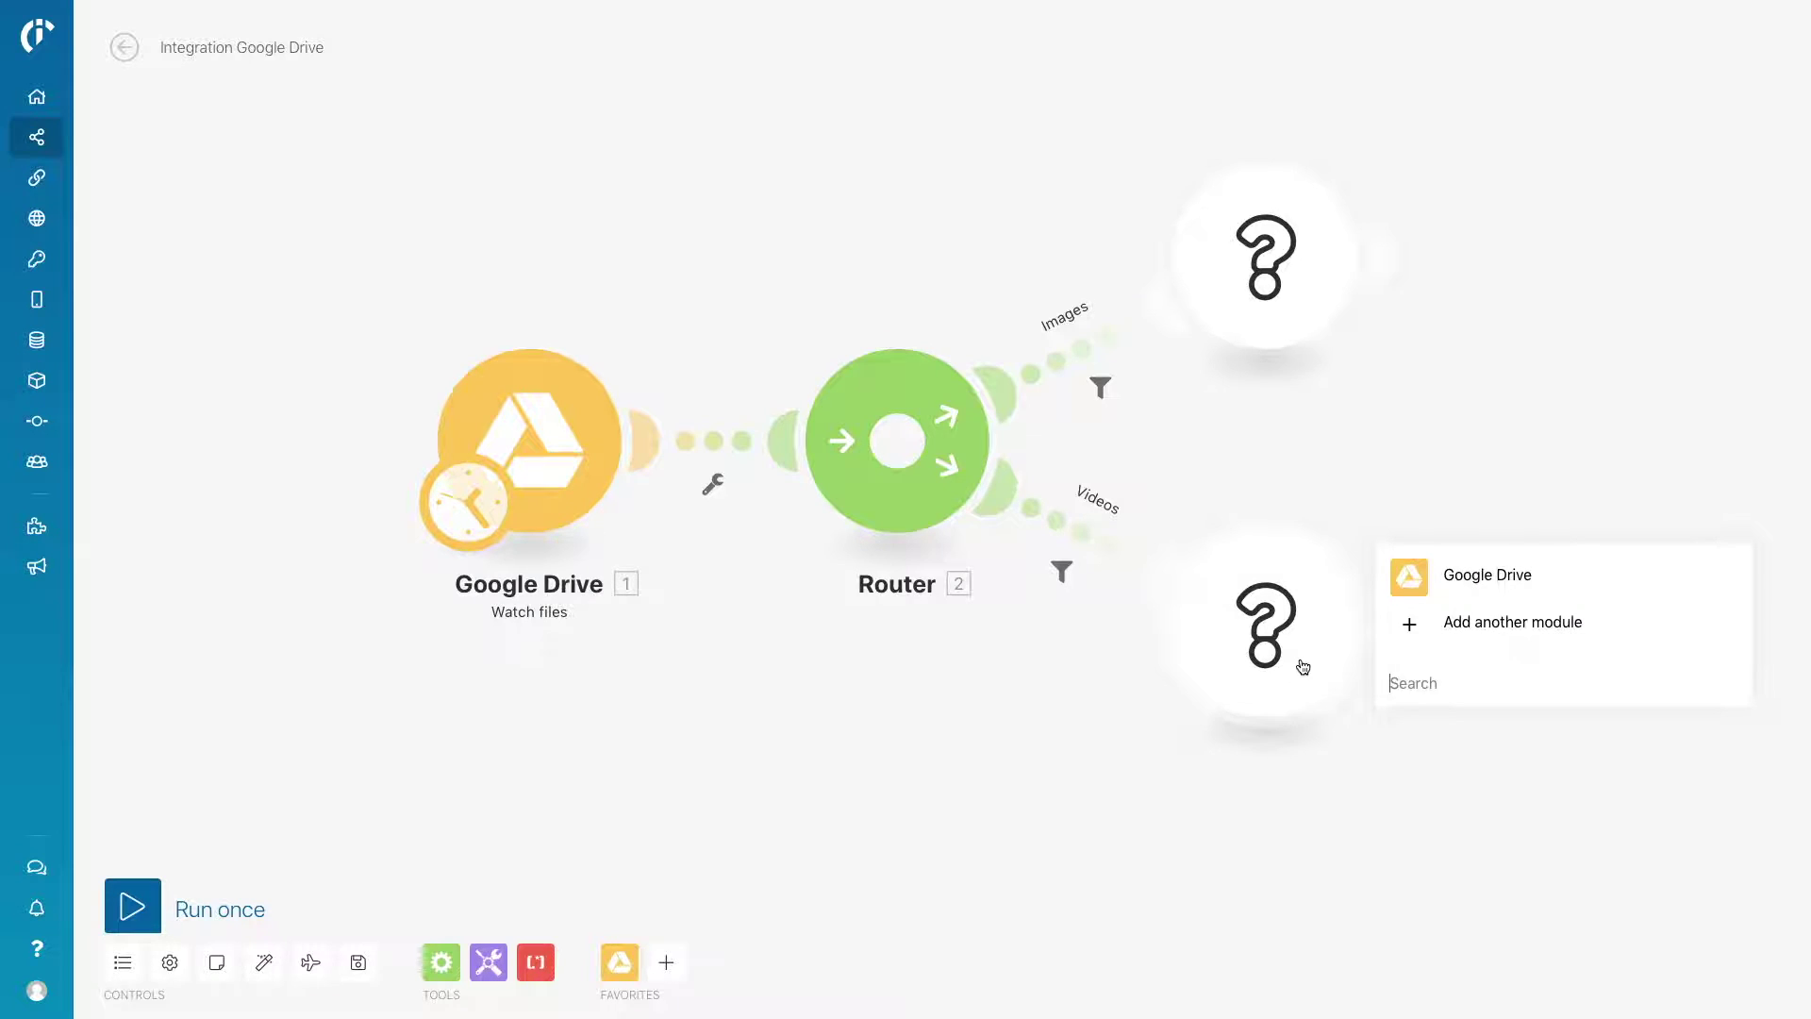
Step: Add a Dropbox Upload a file module on the Videos route targeting /Demo/Video
{"action": "left_click", "coordinate": [1415, 683]}
{"action": "type", "text": "Drop"}
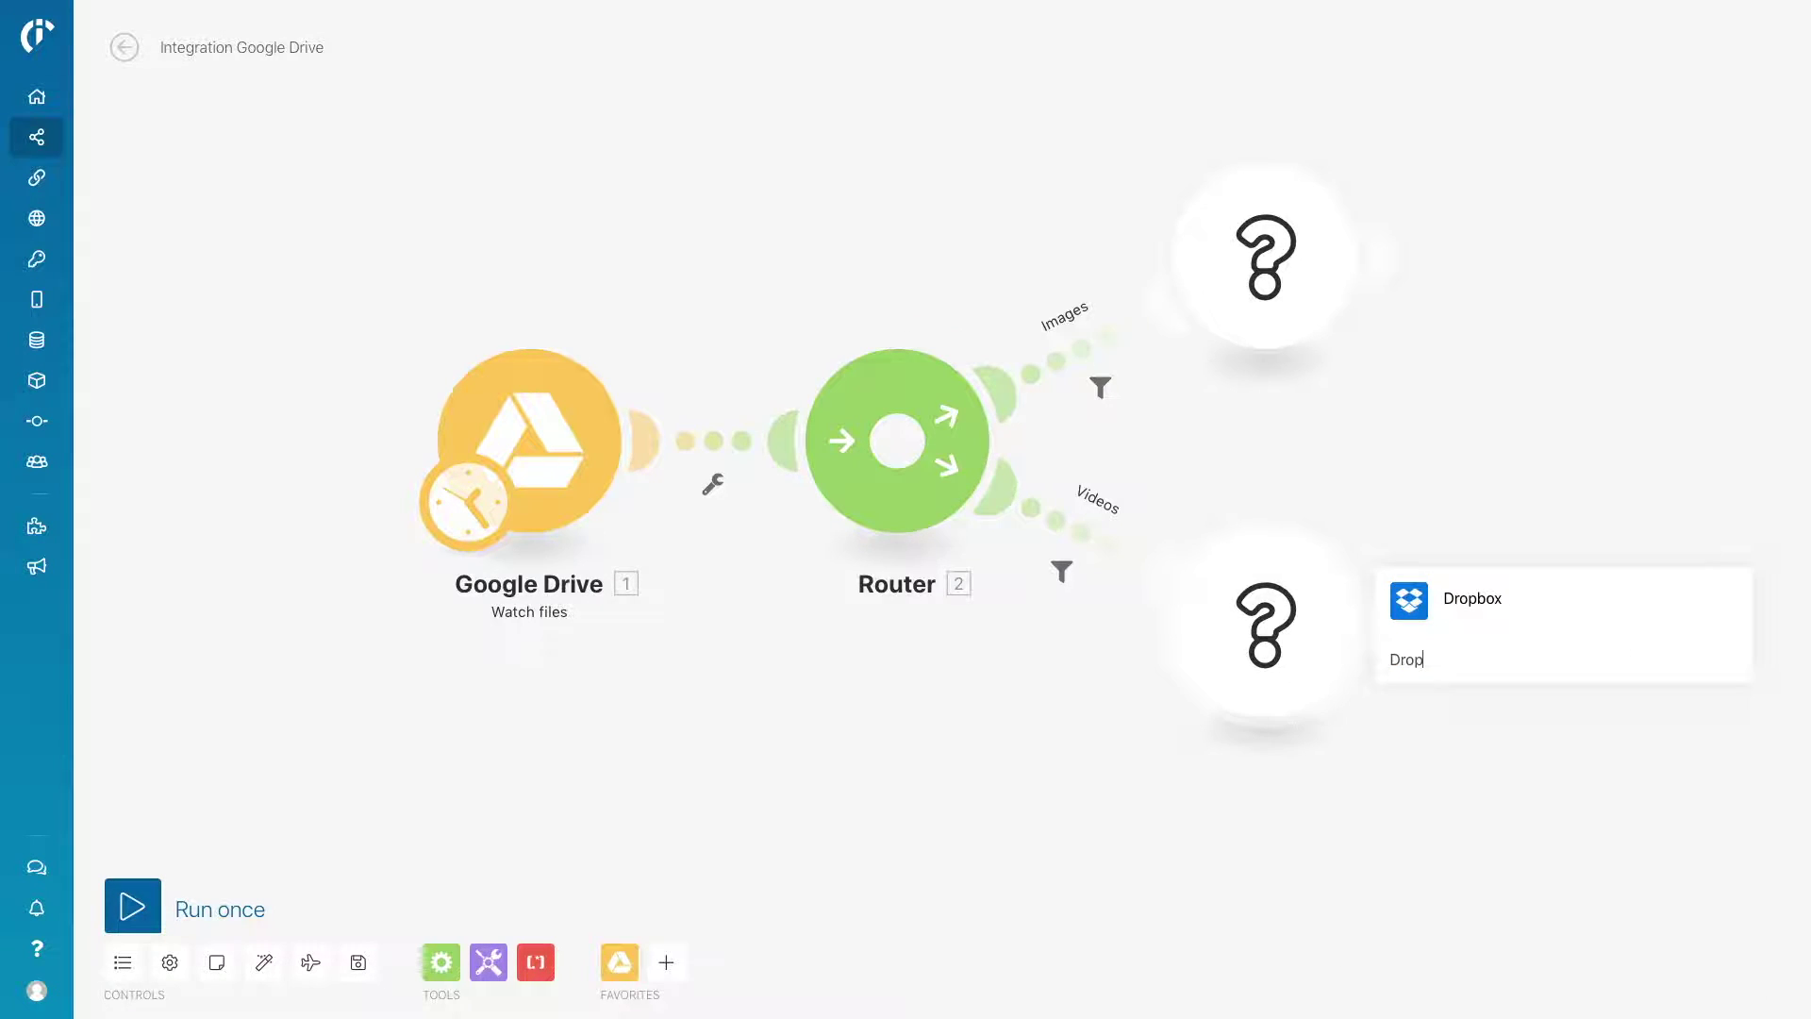
{"action": "left_click", "coordinate": [1487, 609]}
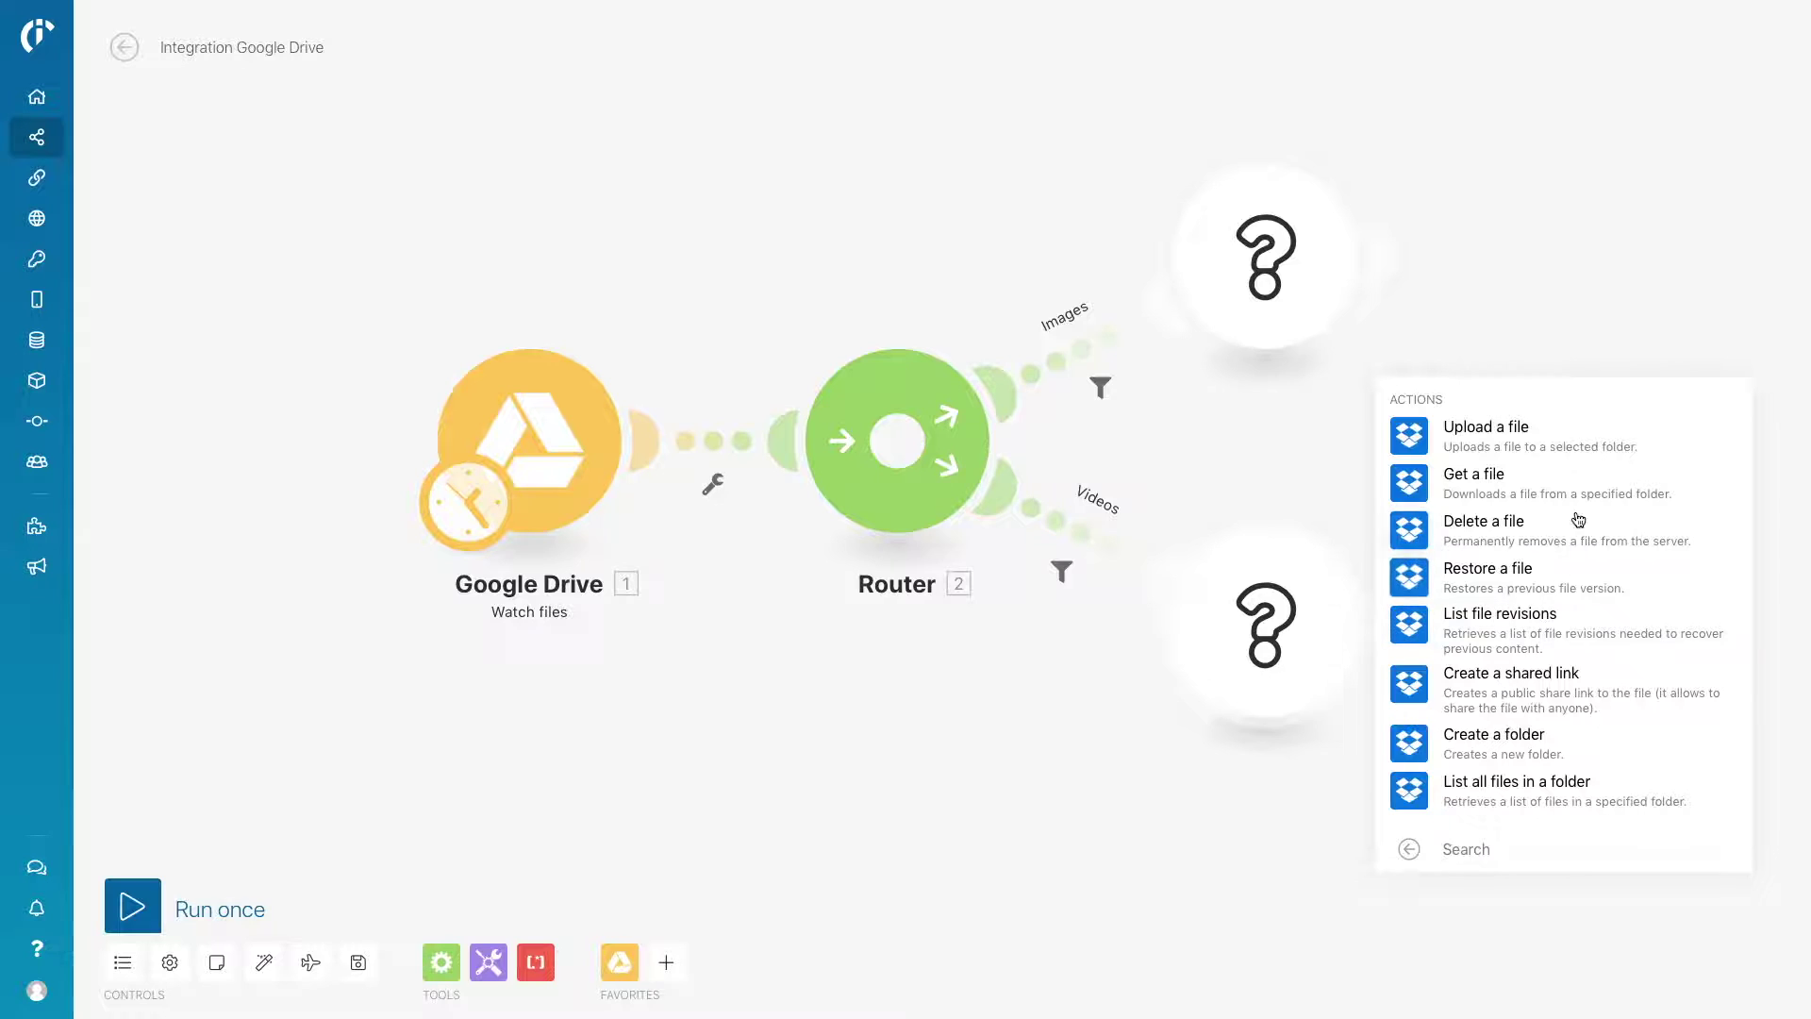
{"action": "left_click", "coordinate": [1557, 433]}
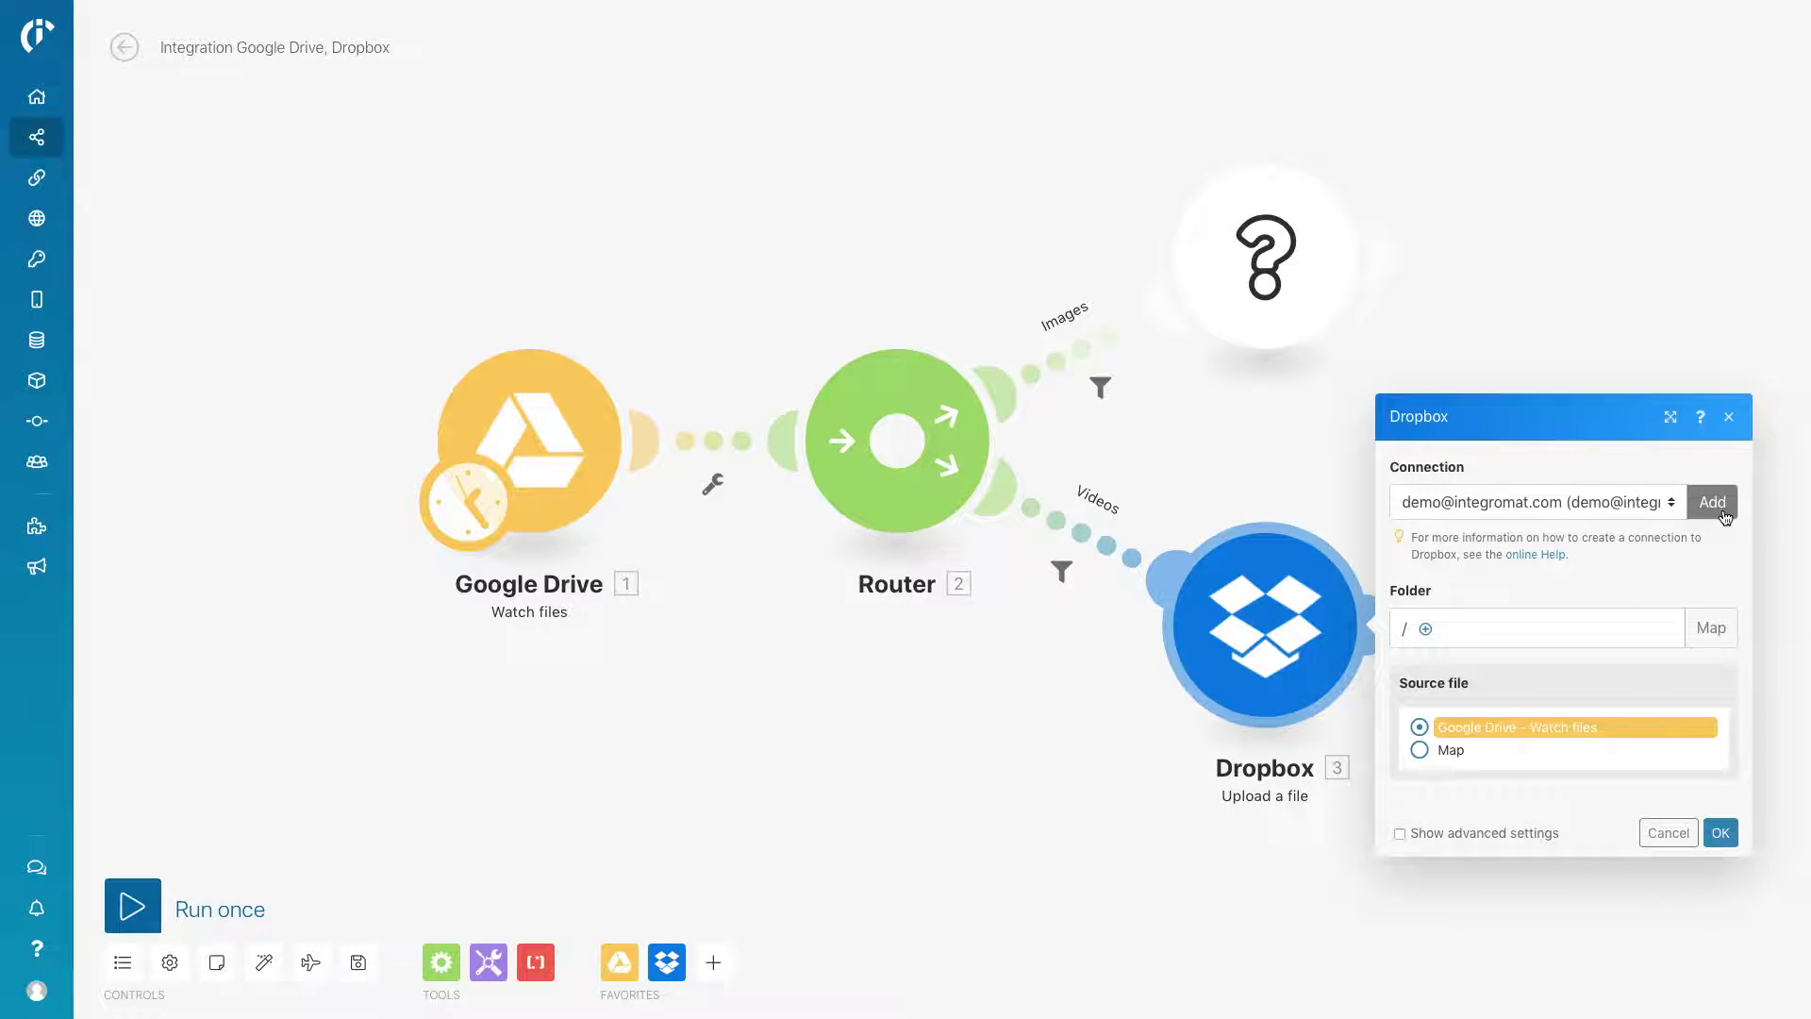
{"action": "left_click", "coordinate": [1424, 631]}
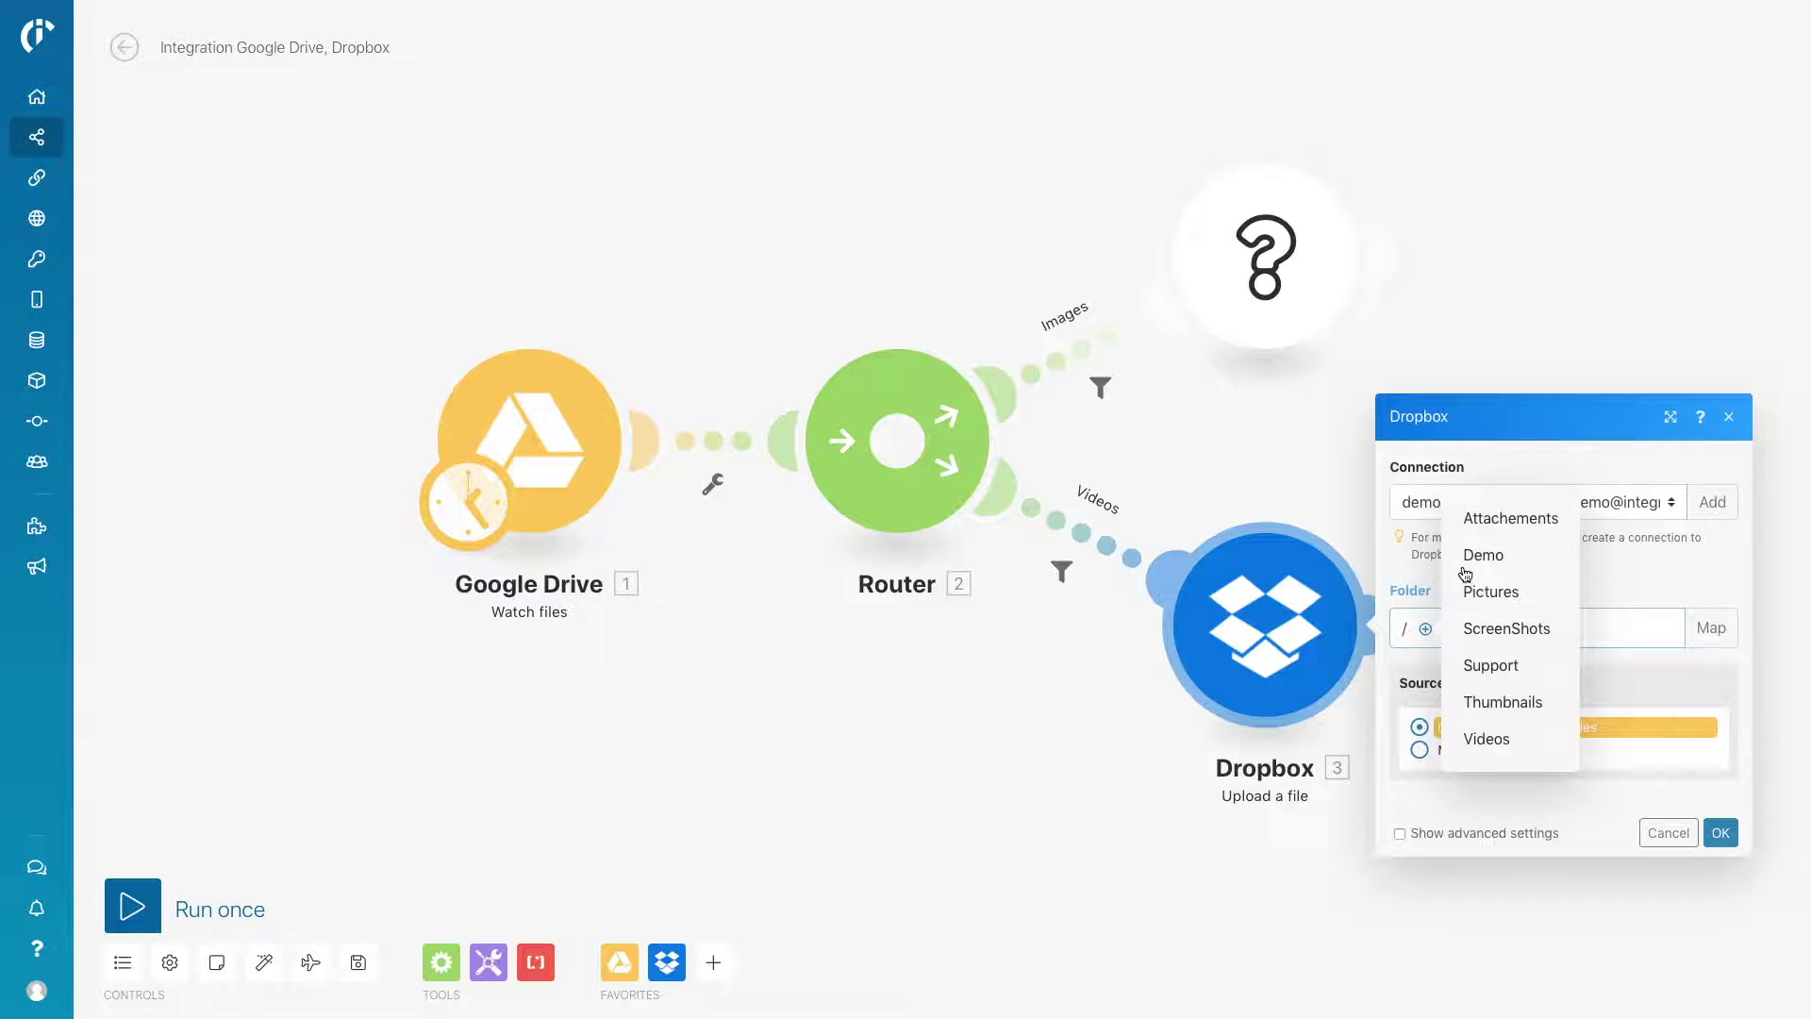
{"action": "left_click", "coordinate": [1470, 562]}
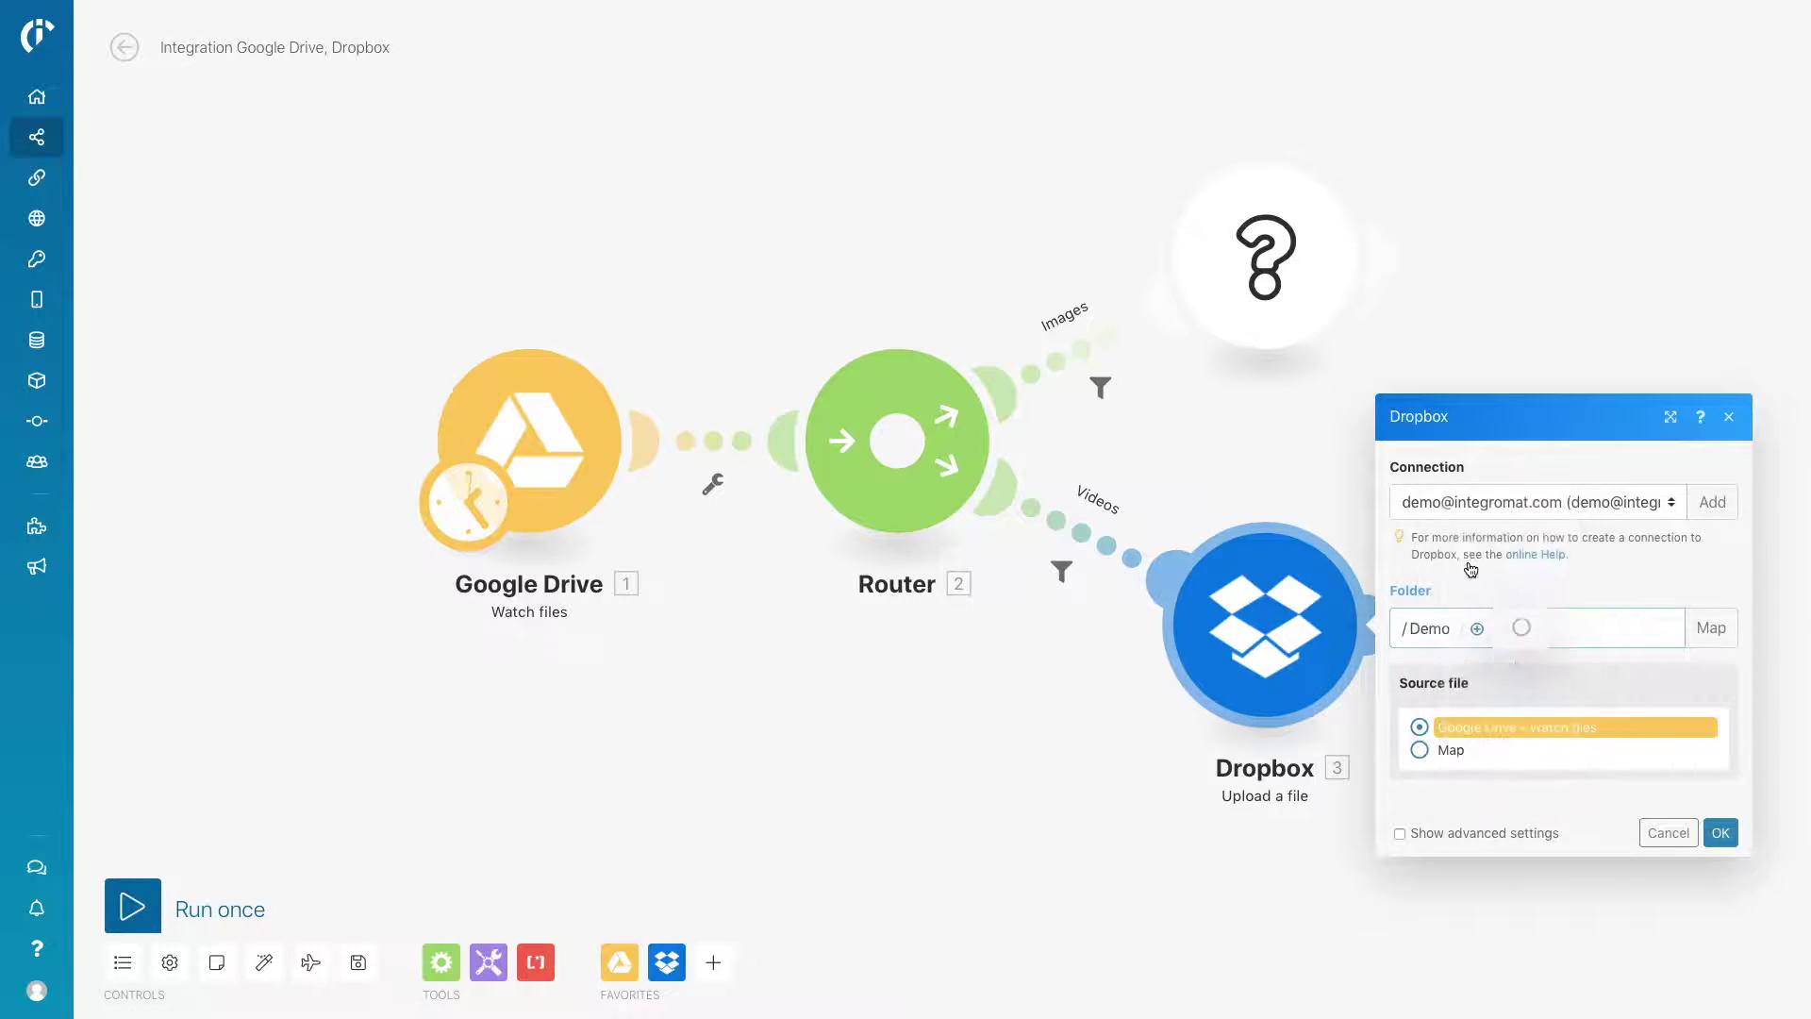
{"action": "left_click", "coordinate": [1478, 630]}
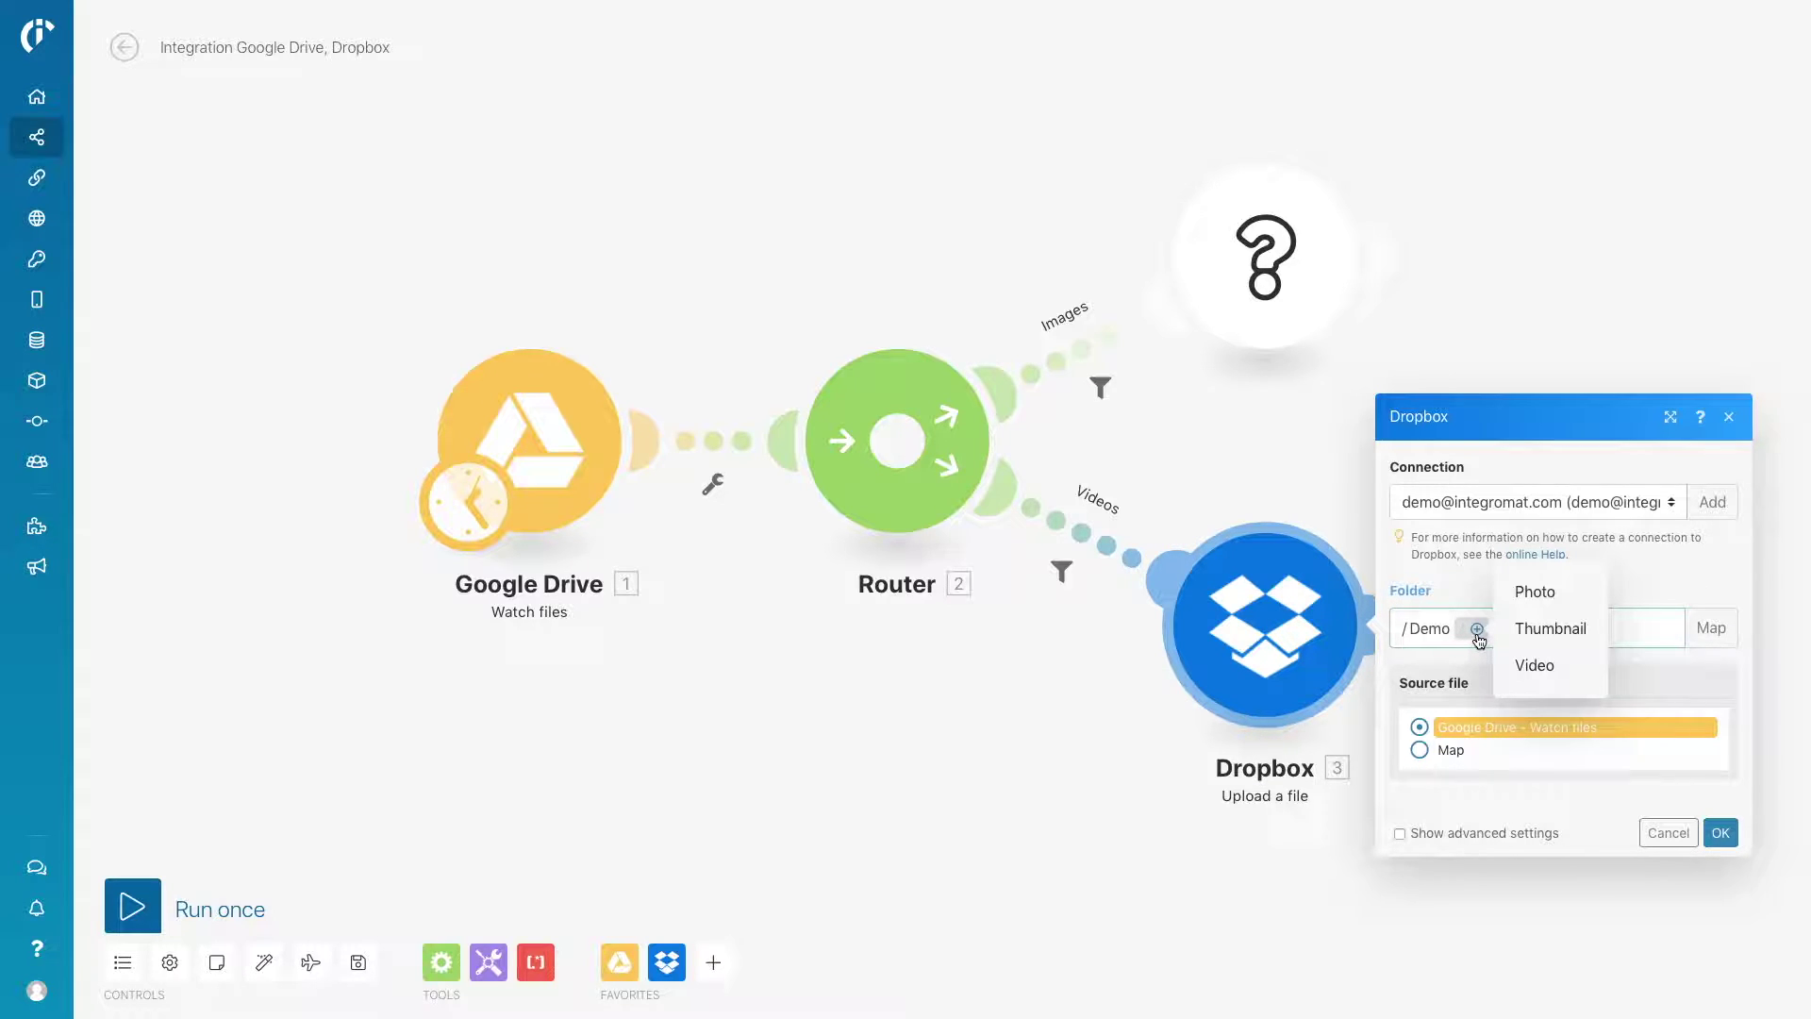
{"action": "left_click", "coordinate": [1521, 665]}
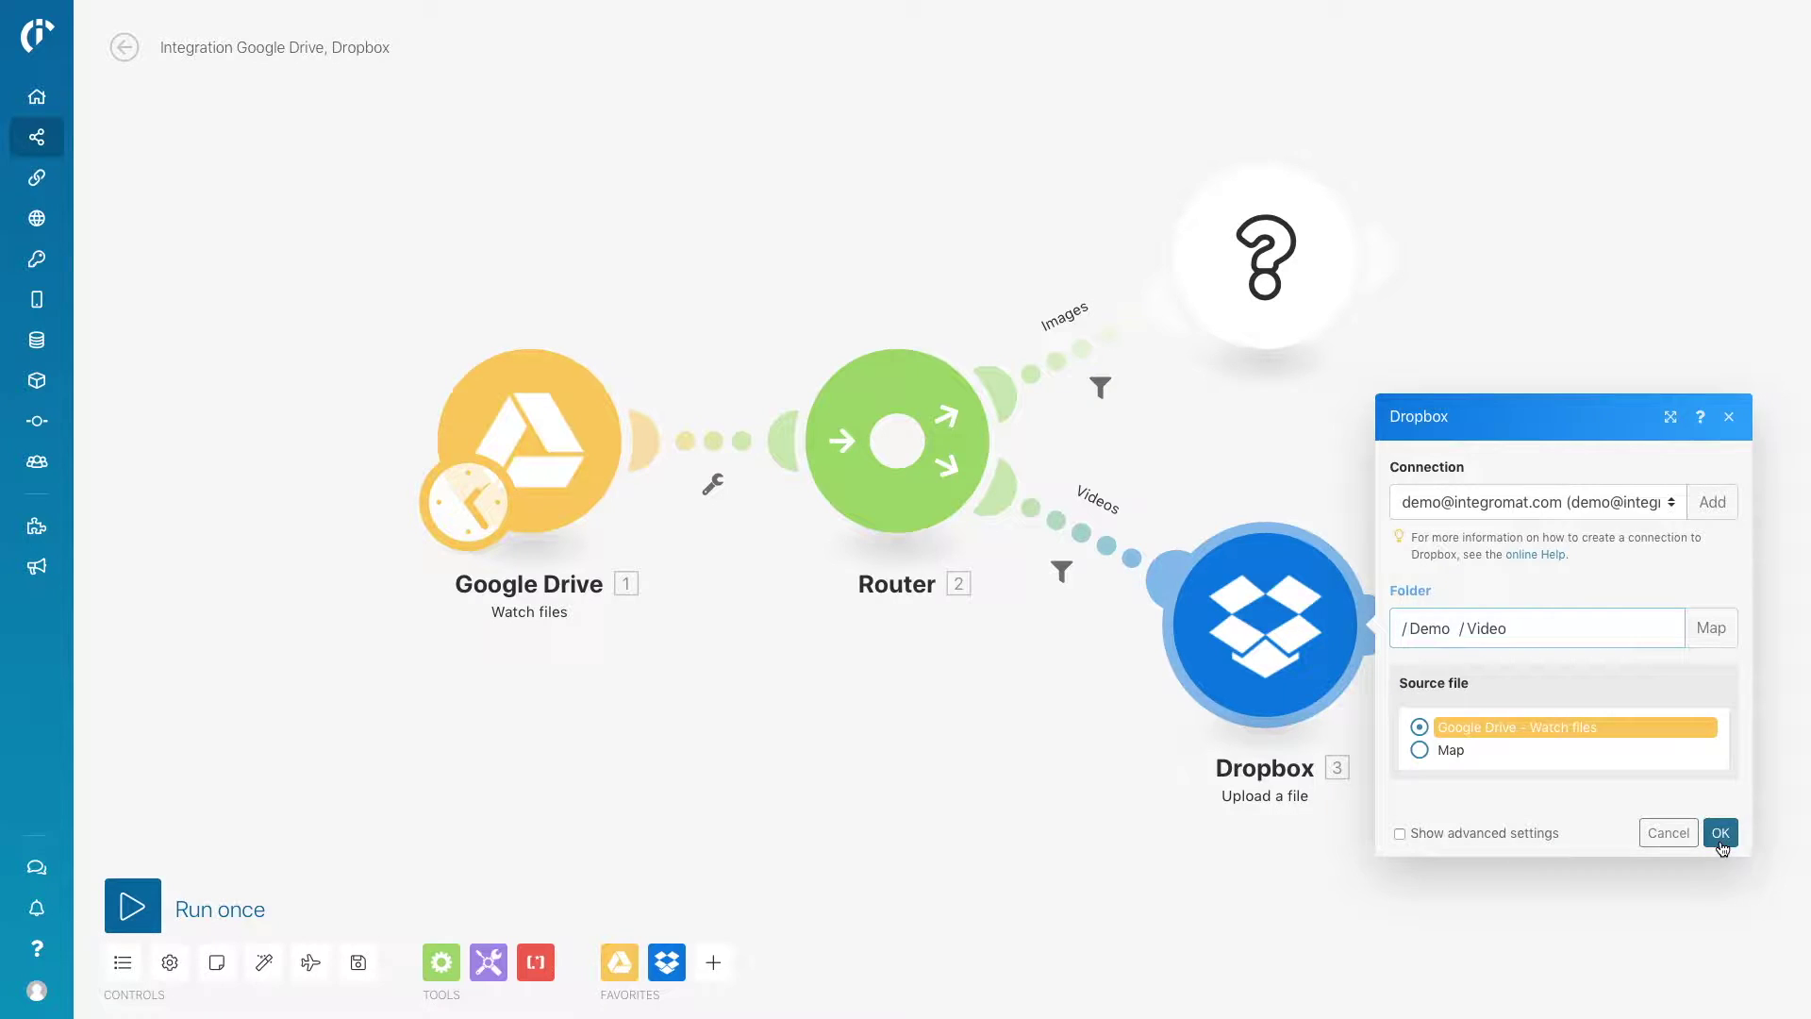
{"action": "left_click", "coordinate": [1721, 832]}
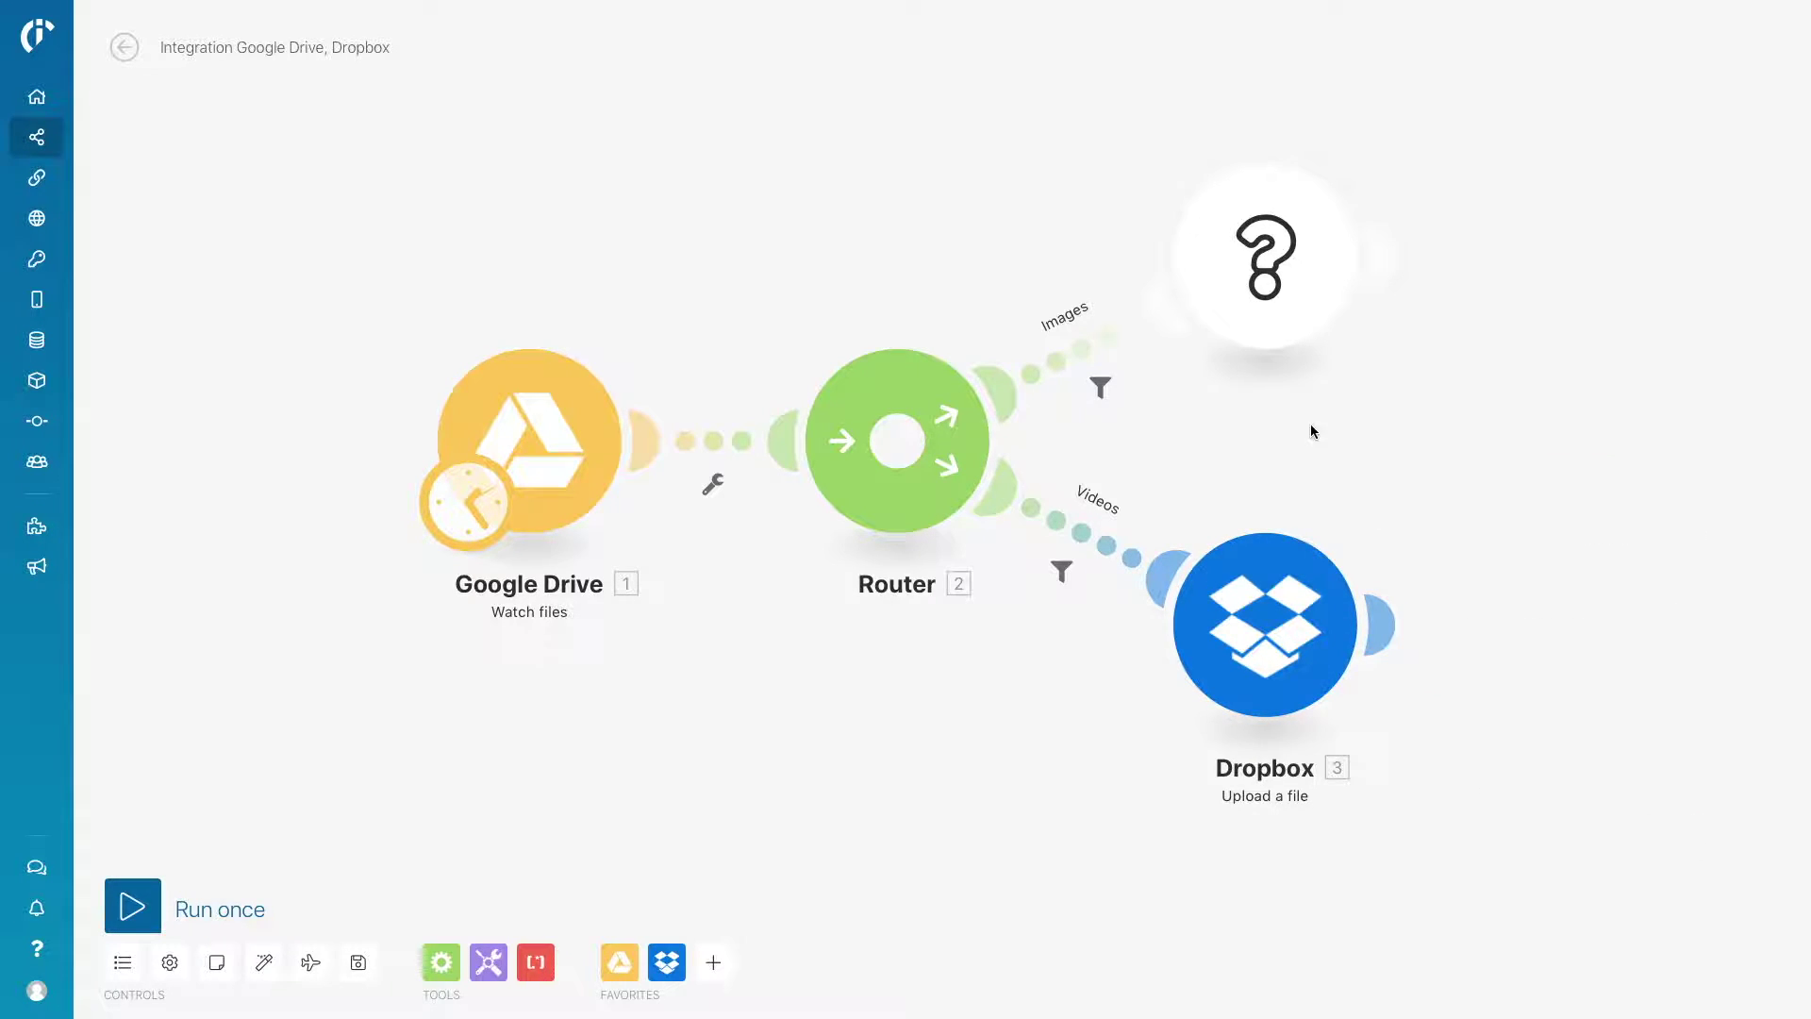
Step: Add a Dropbox Upload a file module on the Images route
{"action": "left_click", "coordinate": [1267, 263]}
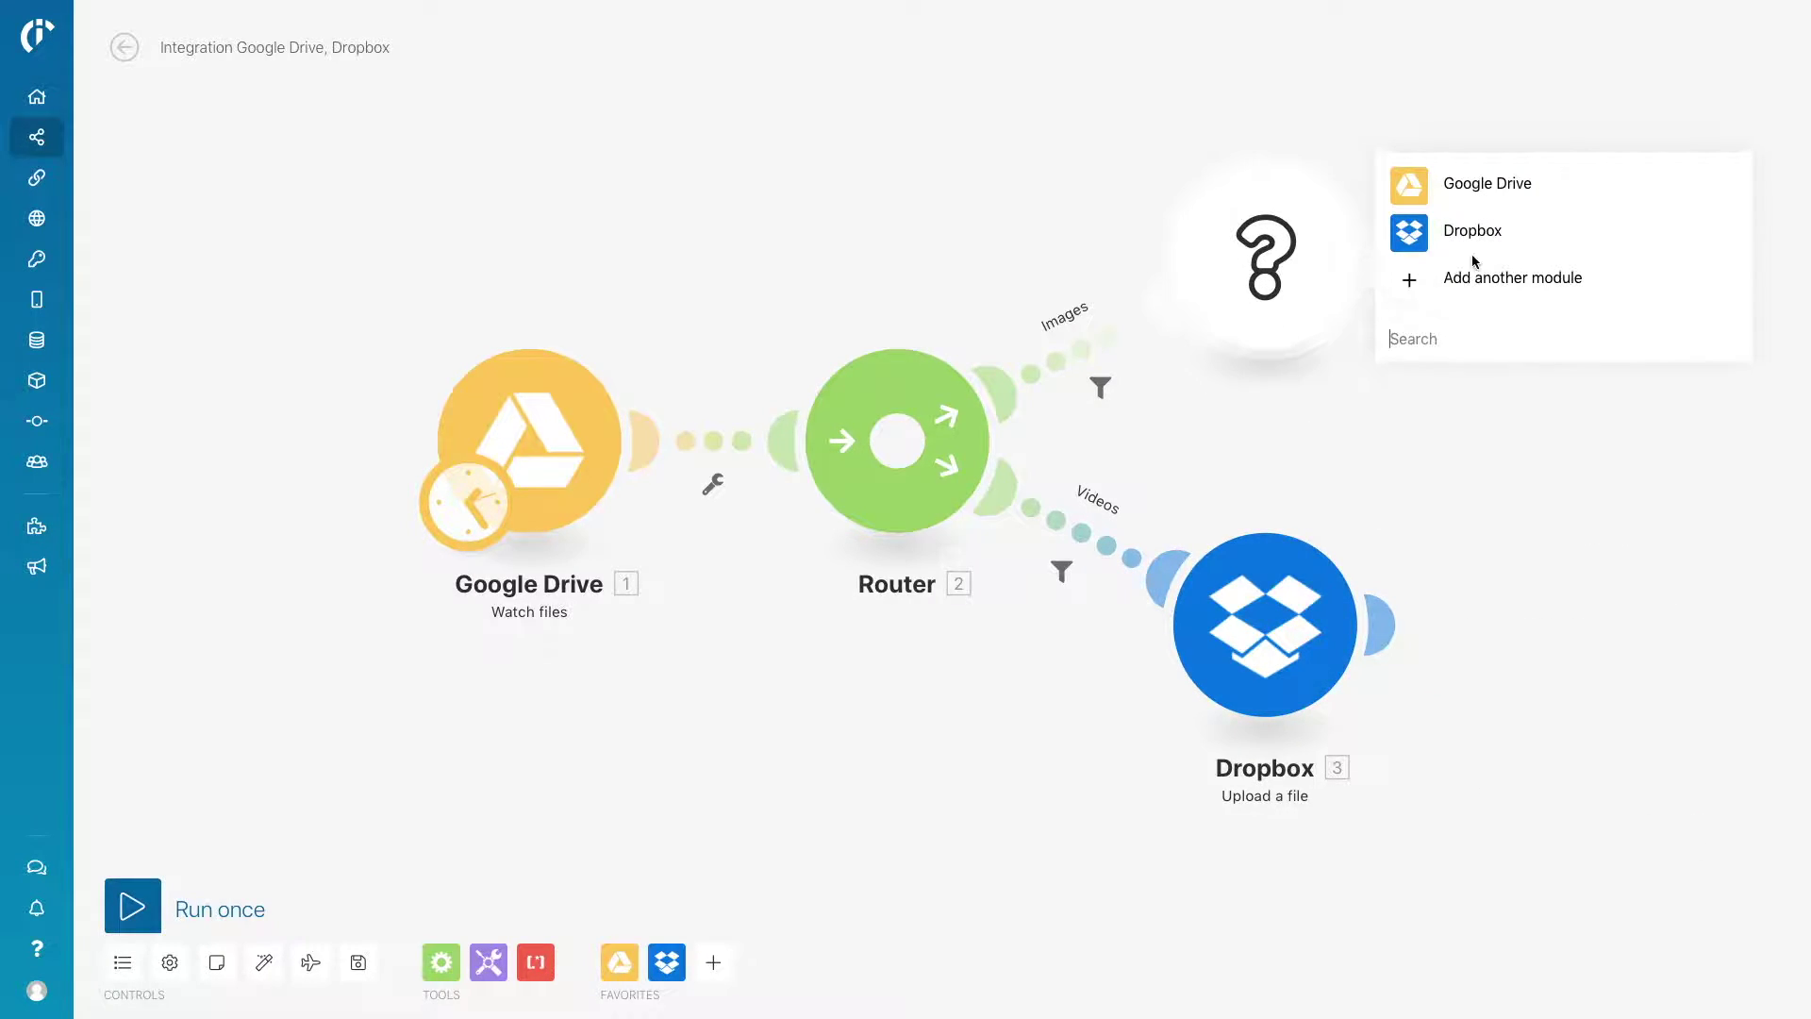
{"action": "left_click", "coordinate": [1500, 238]}
{"action": "left_click", "coordinate": [1569, 68]}
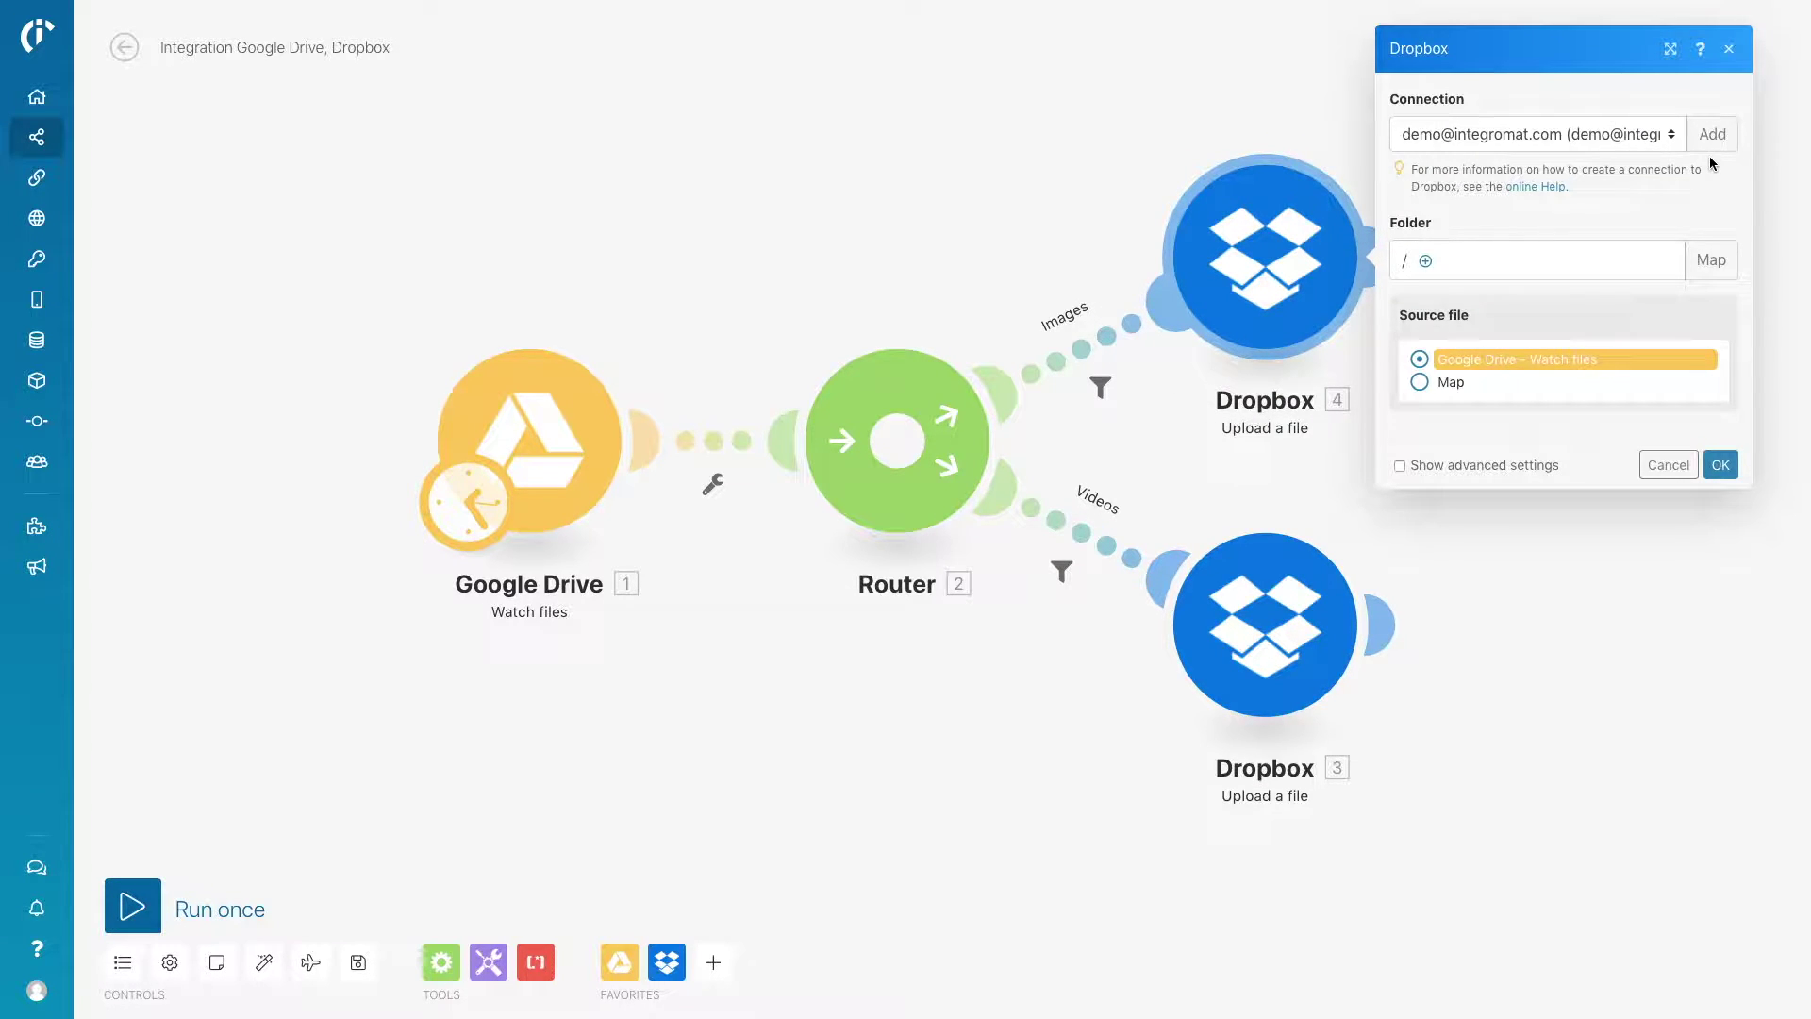
Step: Set the Images route's Dropbox upload folder to /Demo/Photo
{"action": "left_click", "coordinate": [1425, 262]}
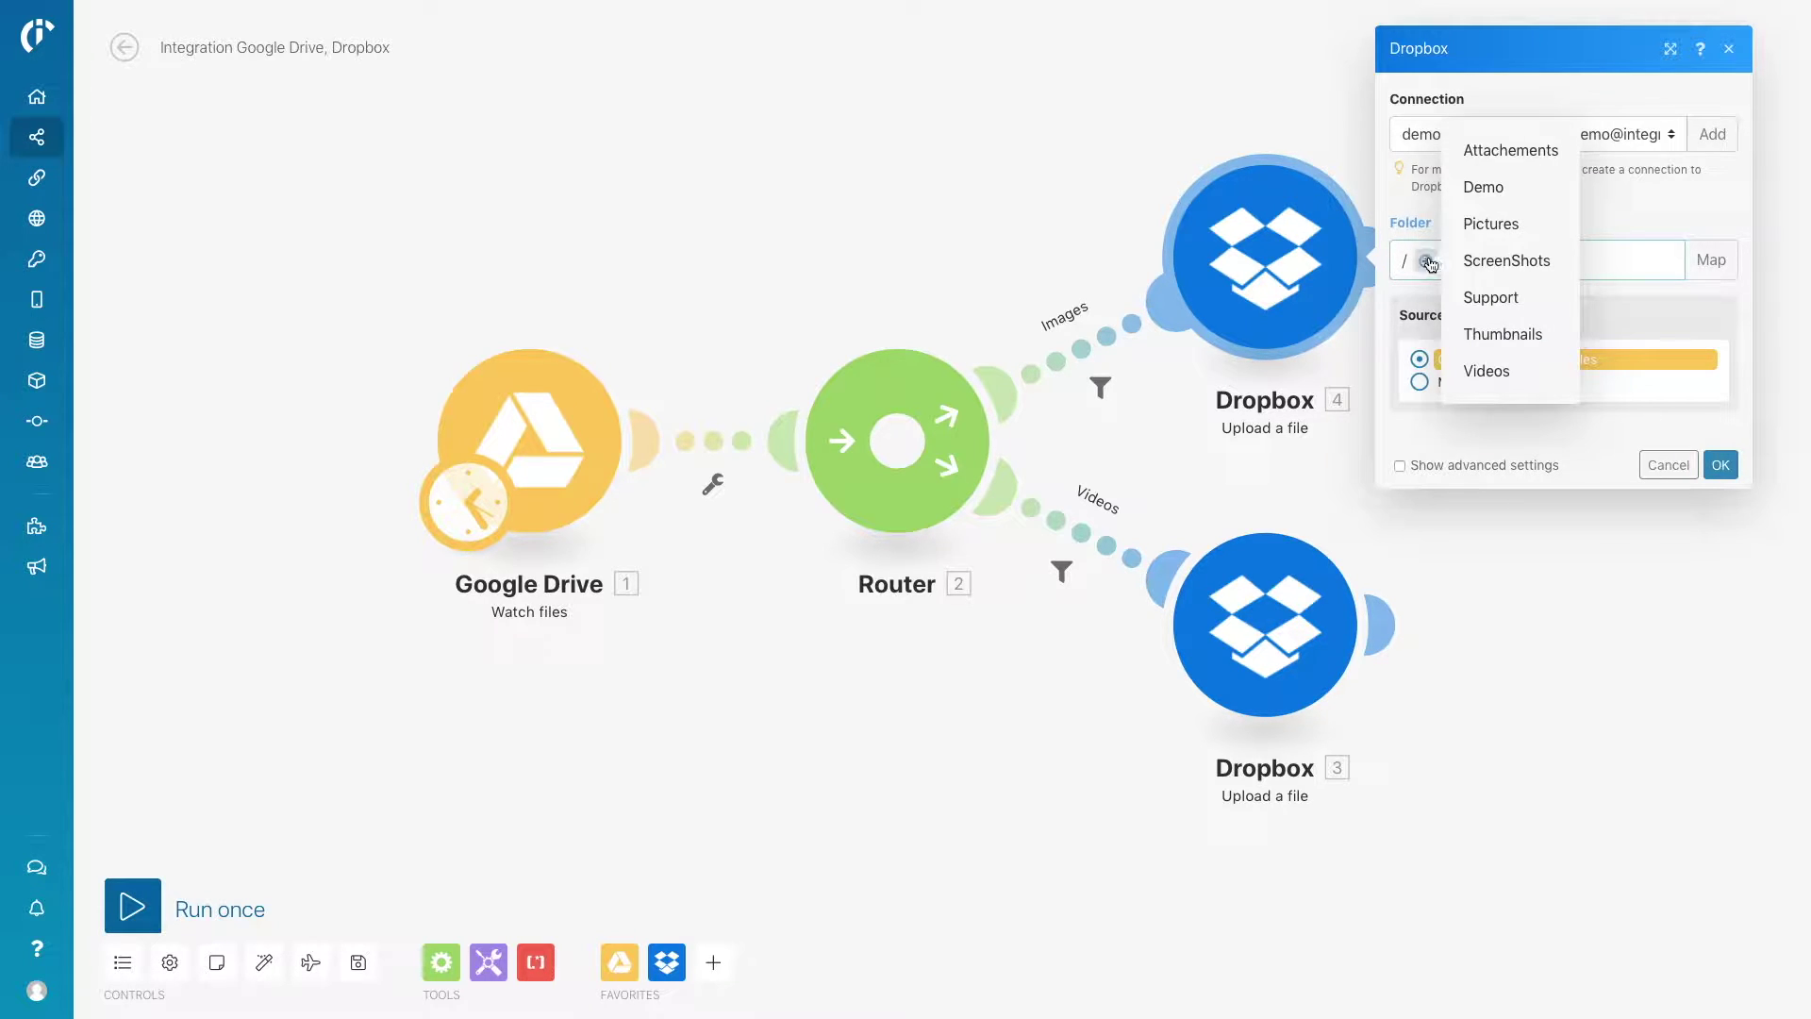
{"action": "left_click", "coordinate": [1482, 190]}
{"action": "left_click", "coordinate": [1479, 261]}
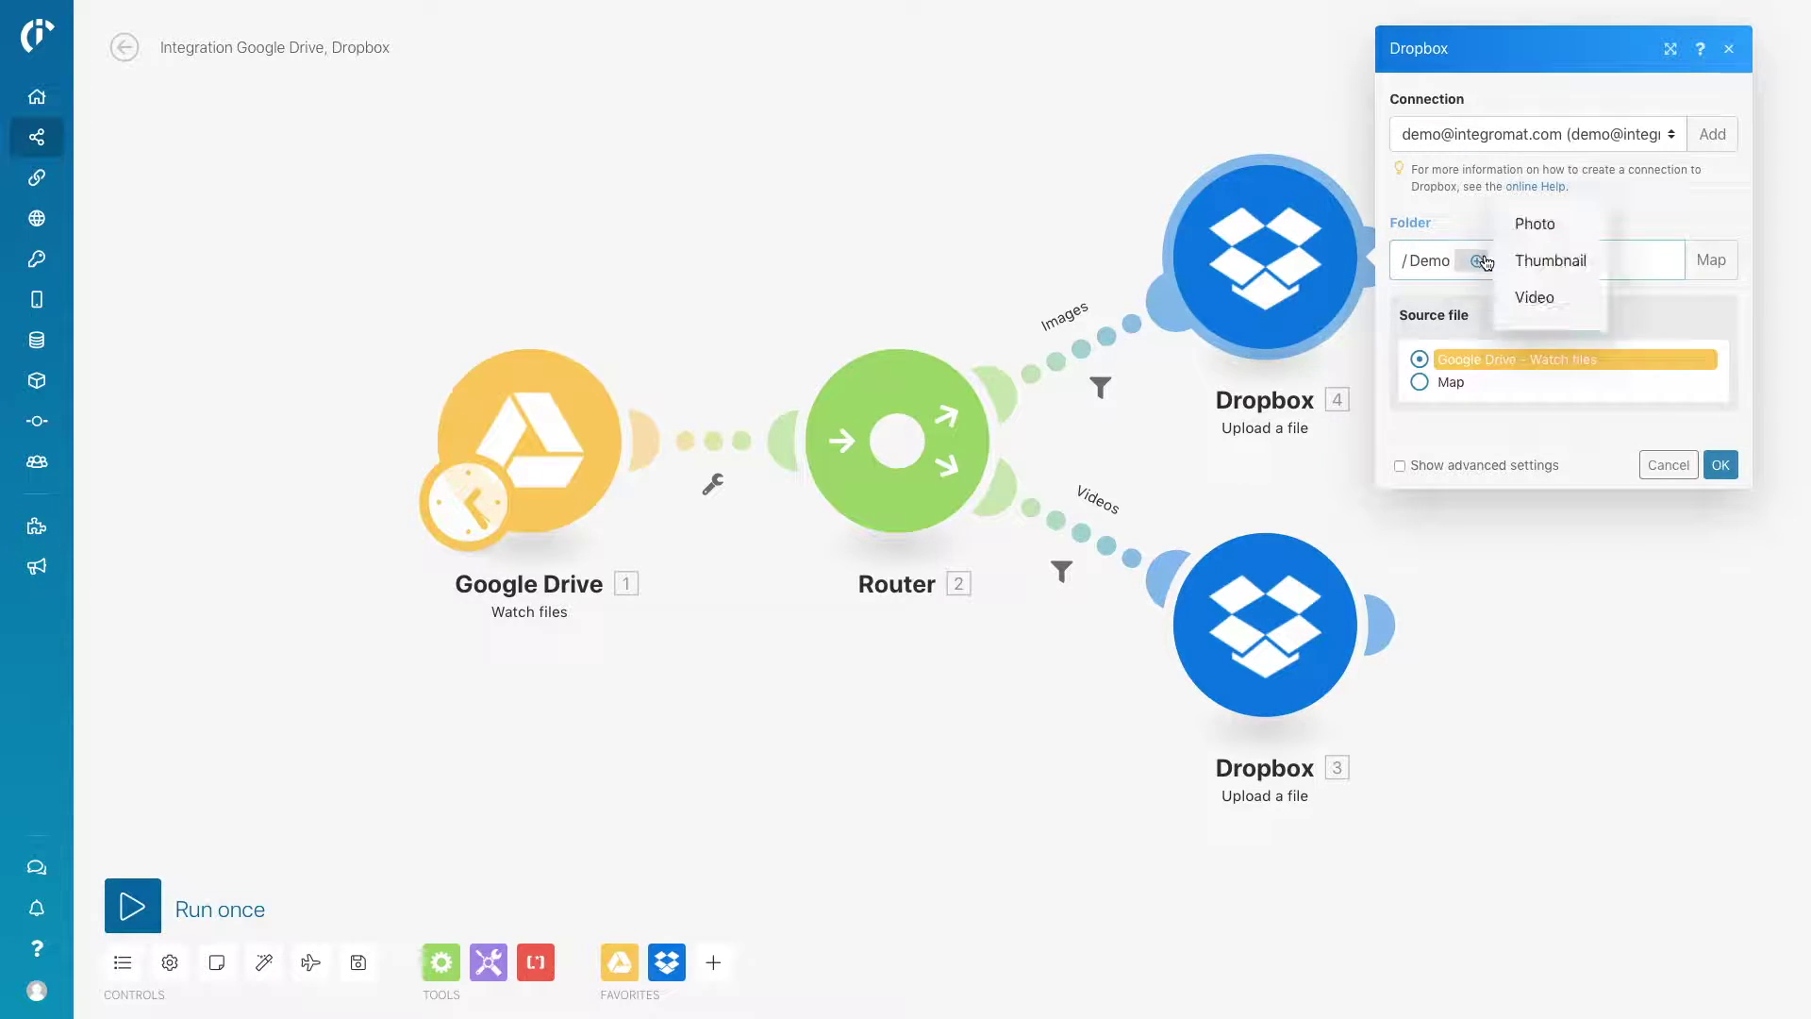
{"action": "left_click", "coordinate": [1528, 227]}
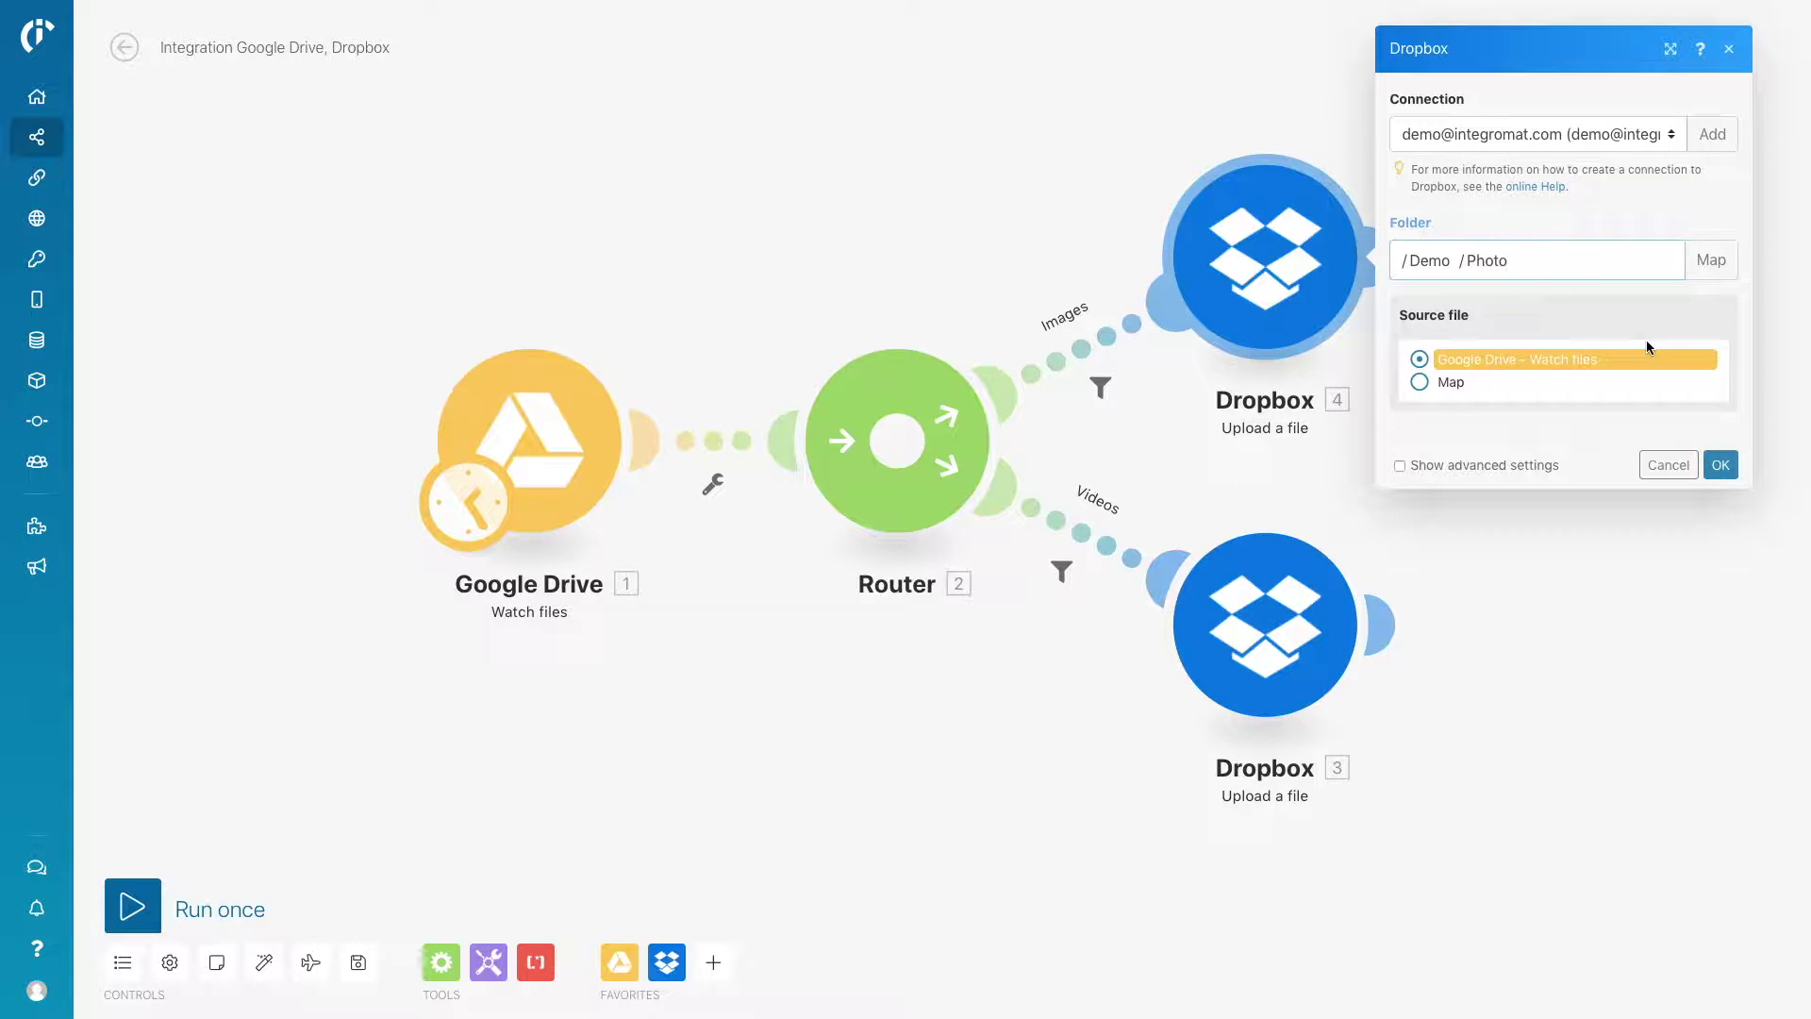
{"action": "left_click", "coordinate": [1720, 467]}
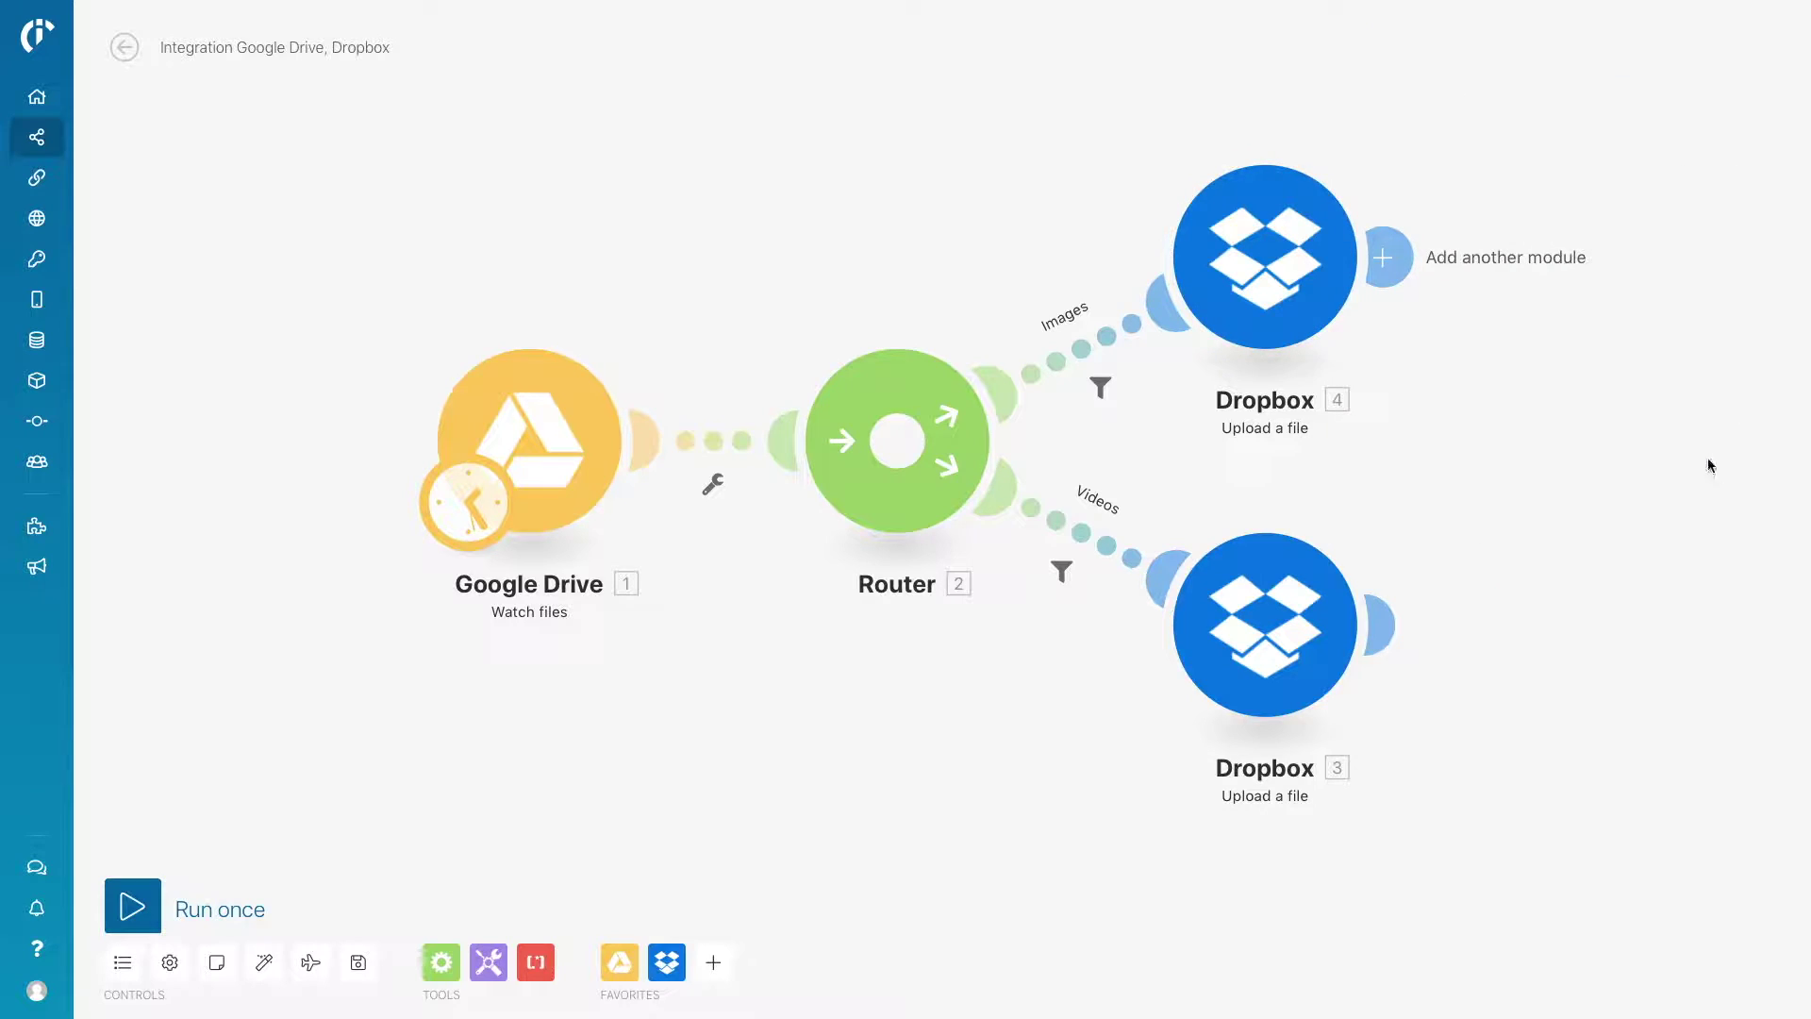
Step: Add an Image Resize module after Dropbox 4 with a maximum width of 320 px
{"action": "left_click", "coordinate": [1383, 258]}
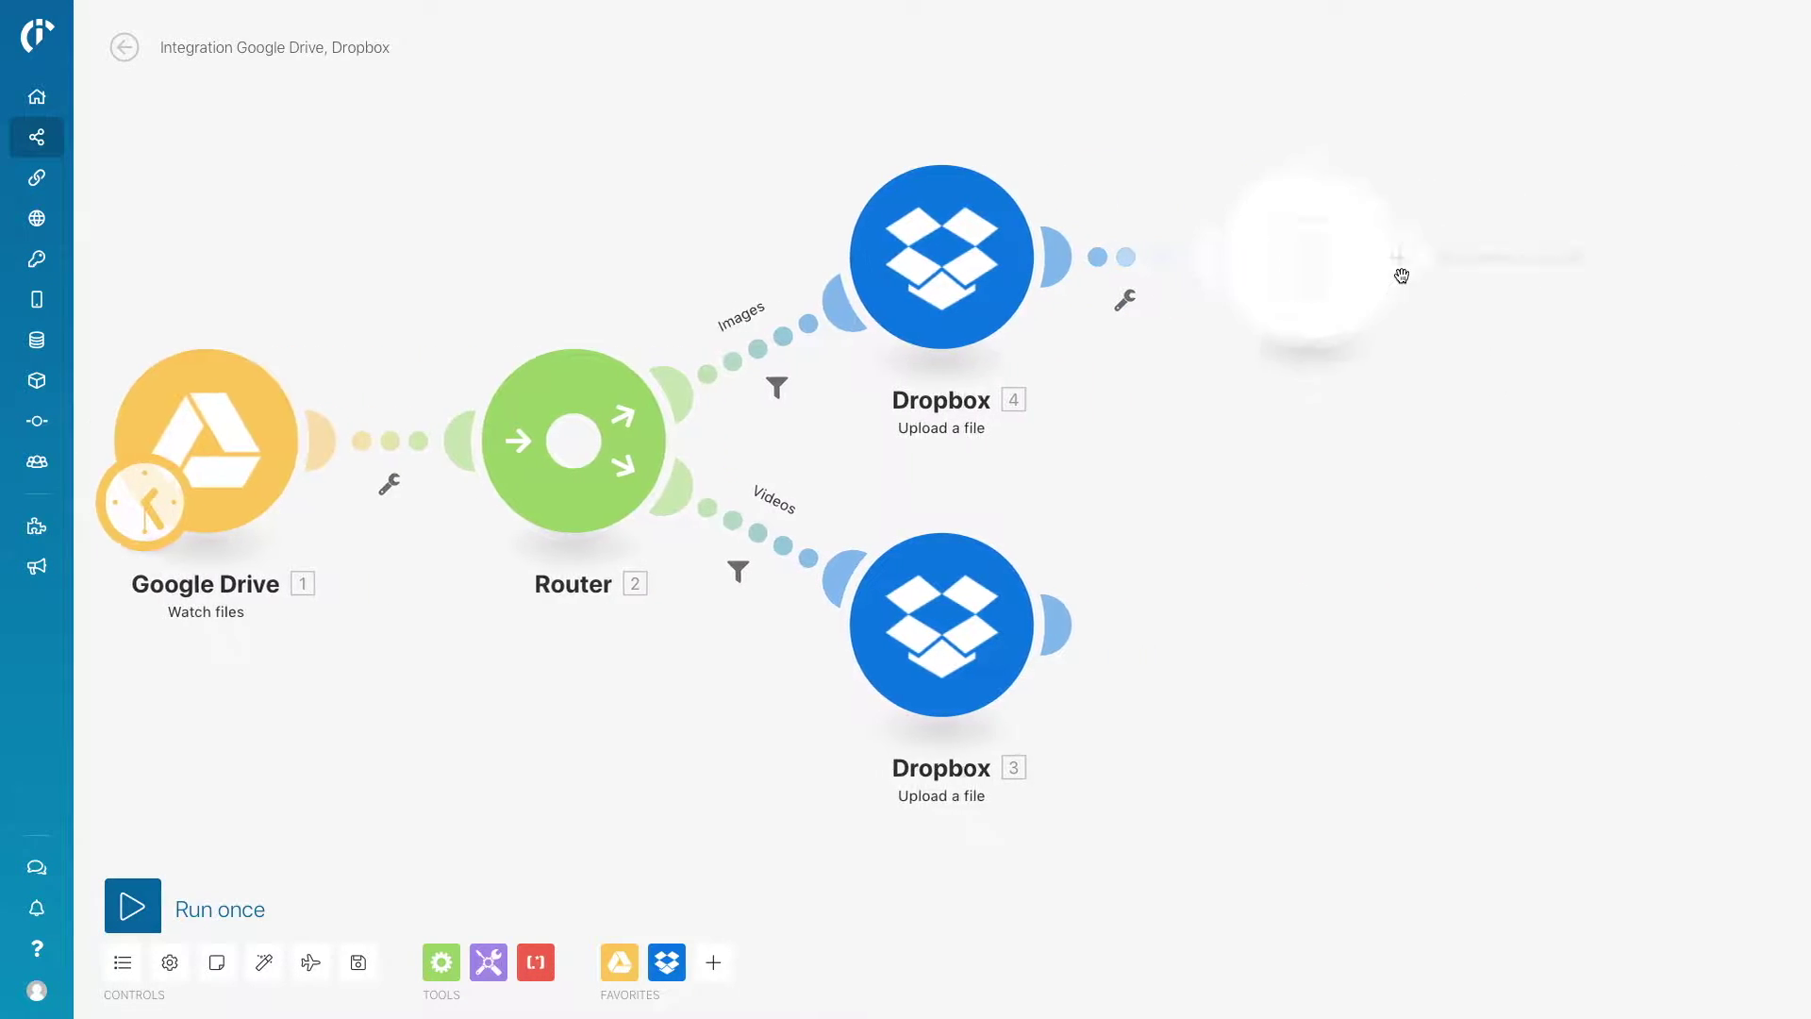
{"action": "type", "text": "image"}
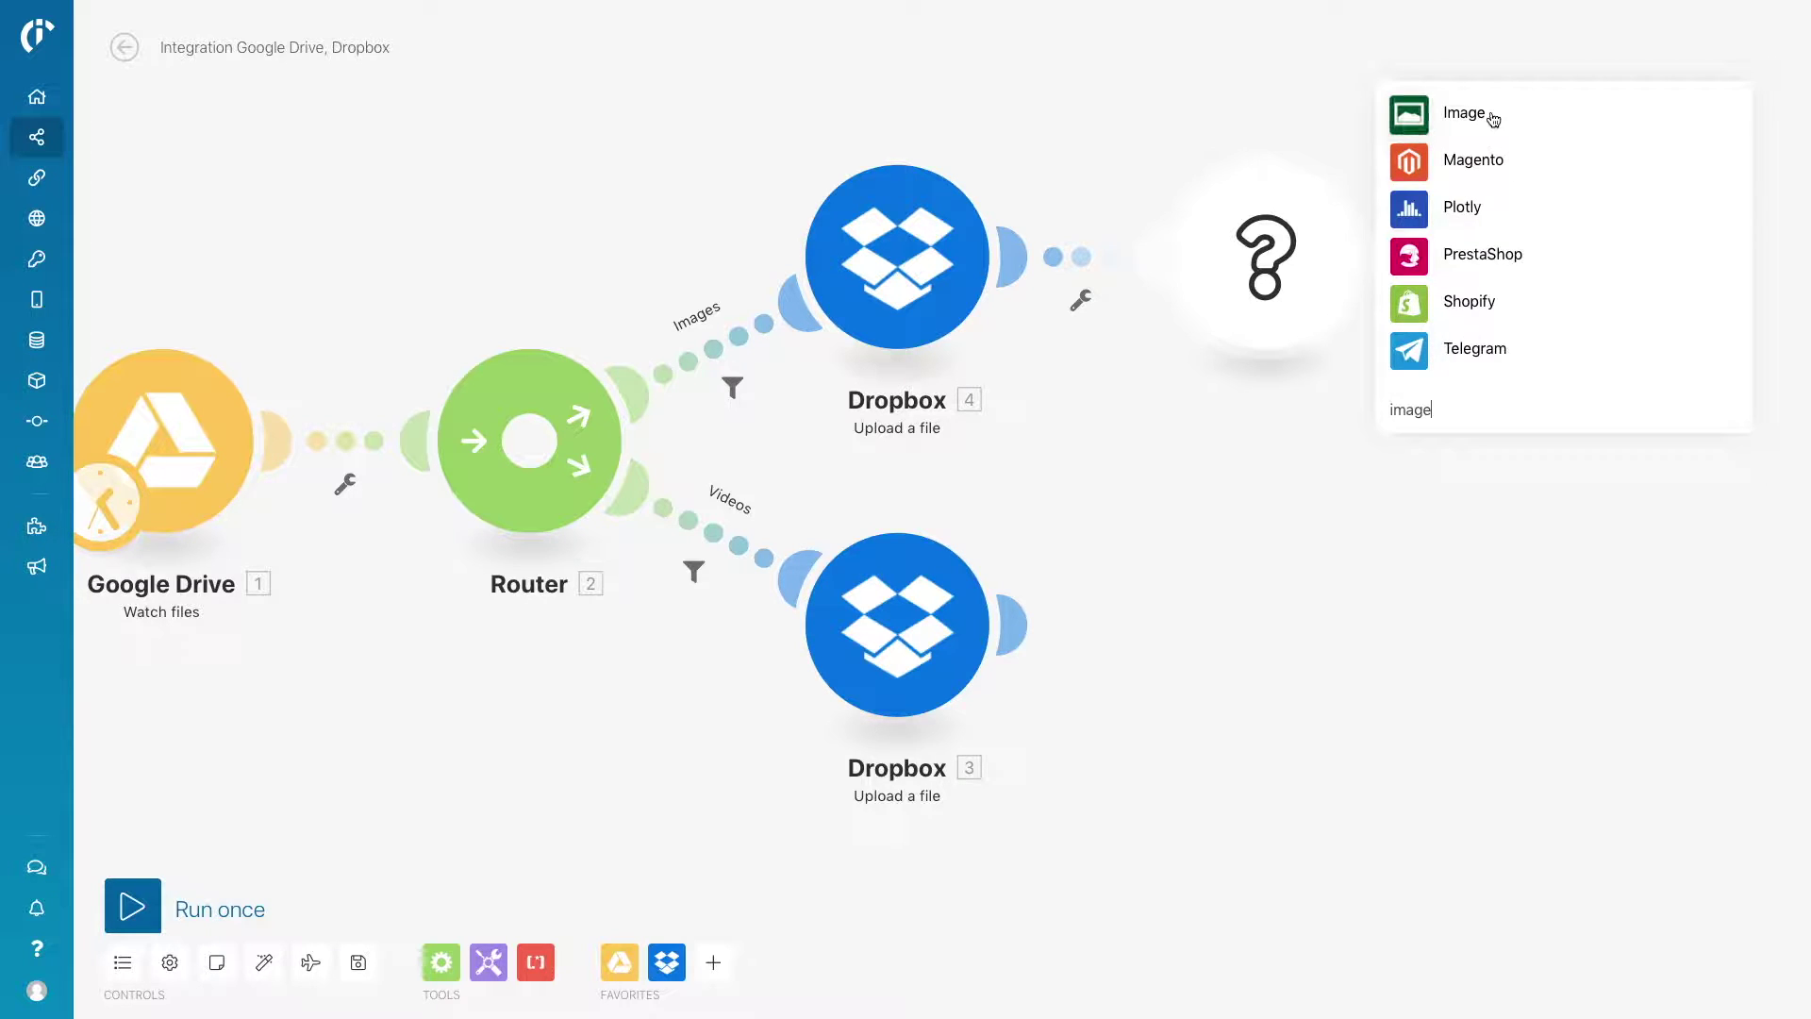
{"action": "left_click", "coordinate": [1491, 115]}
{"action": "left_click", "coordinate": [1504, 291]}
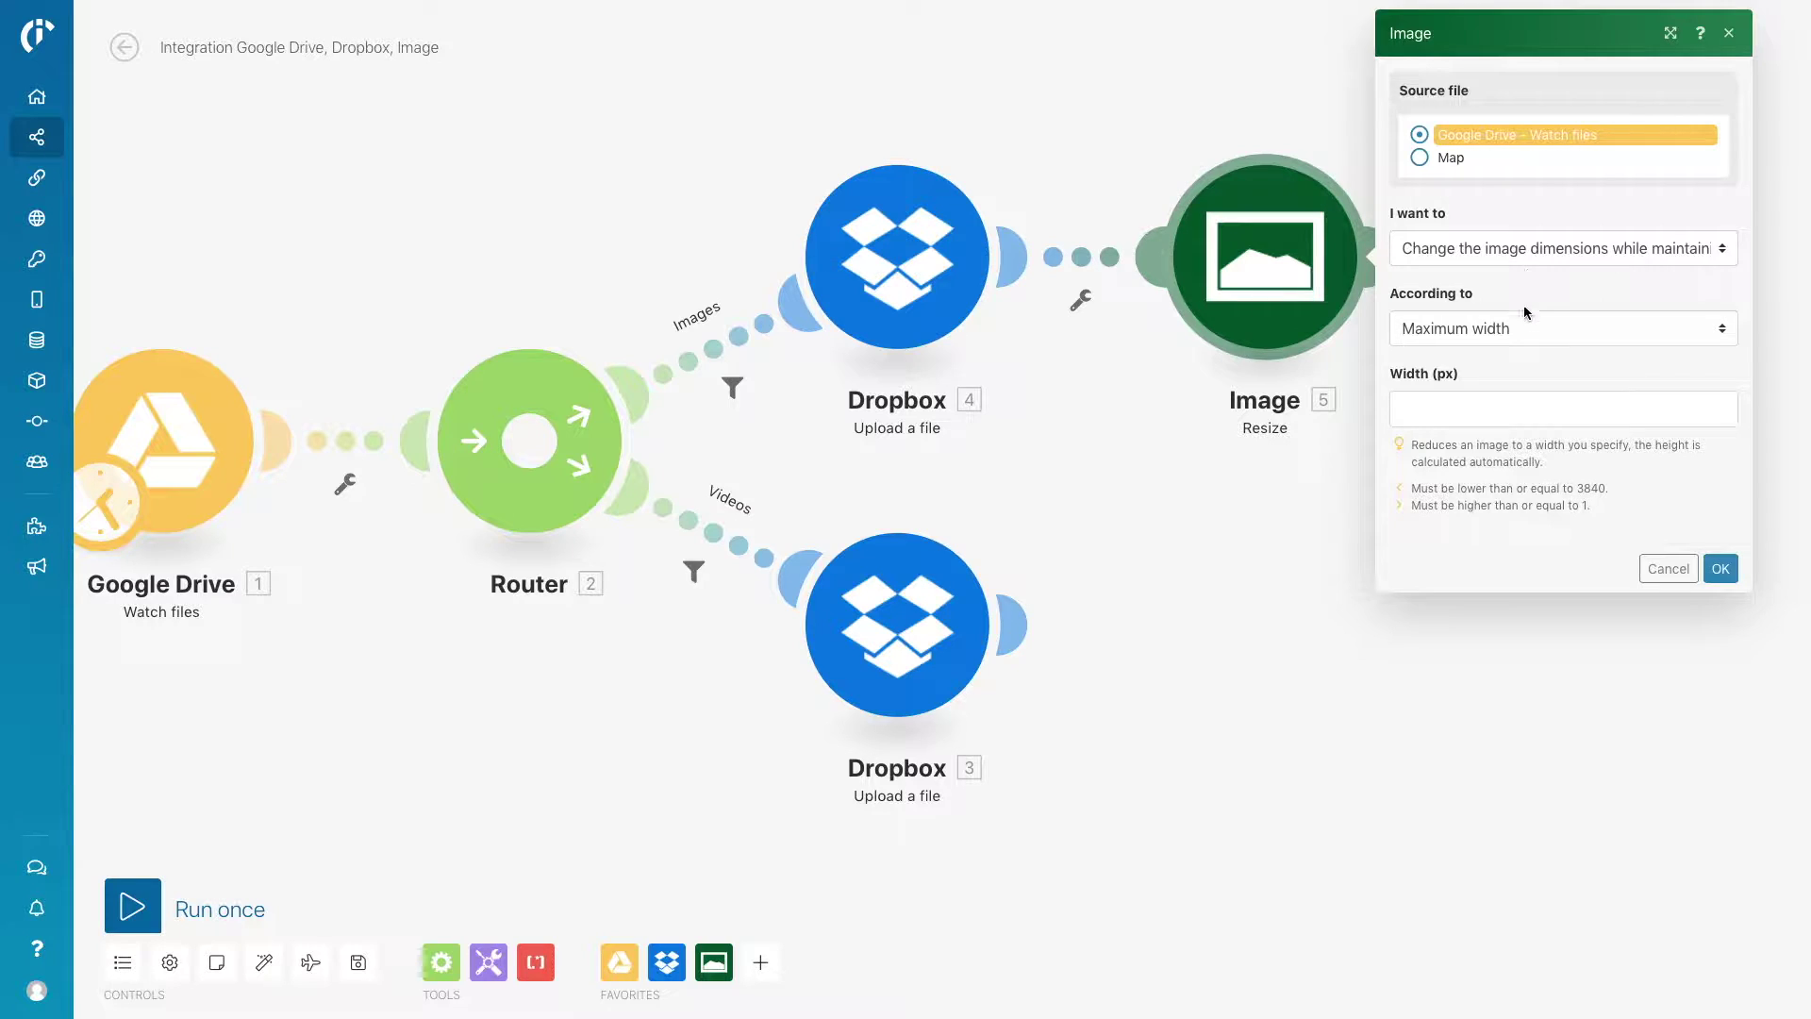
{"action": "left_click", "coordinate": [1509, 406]}
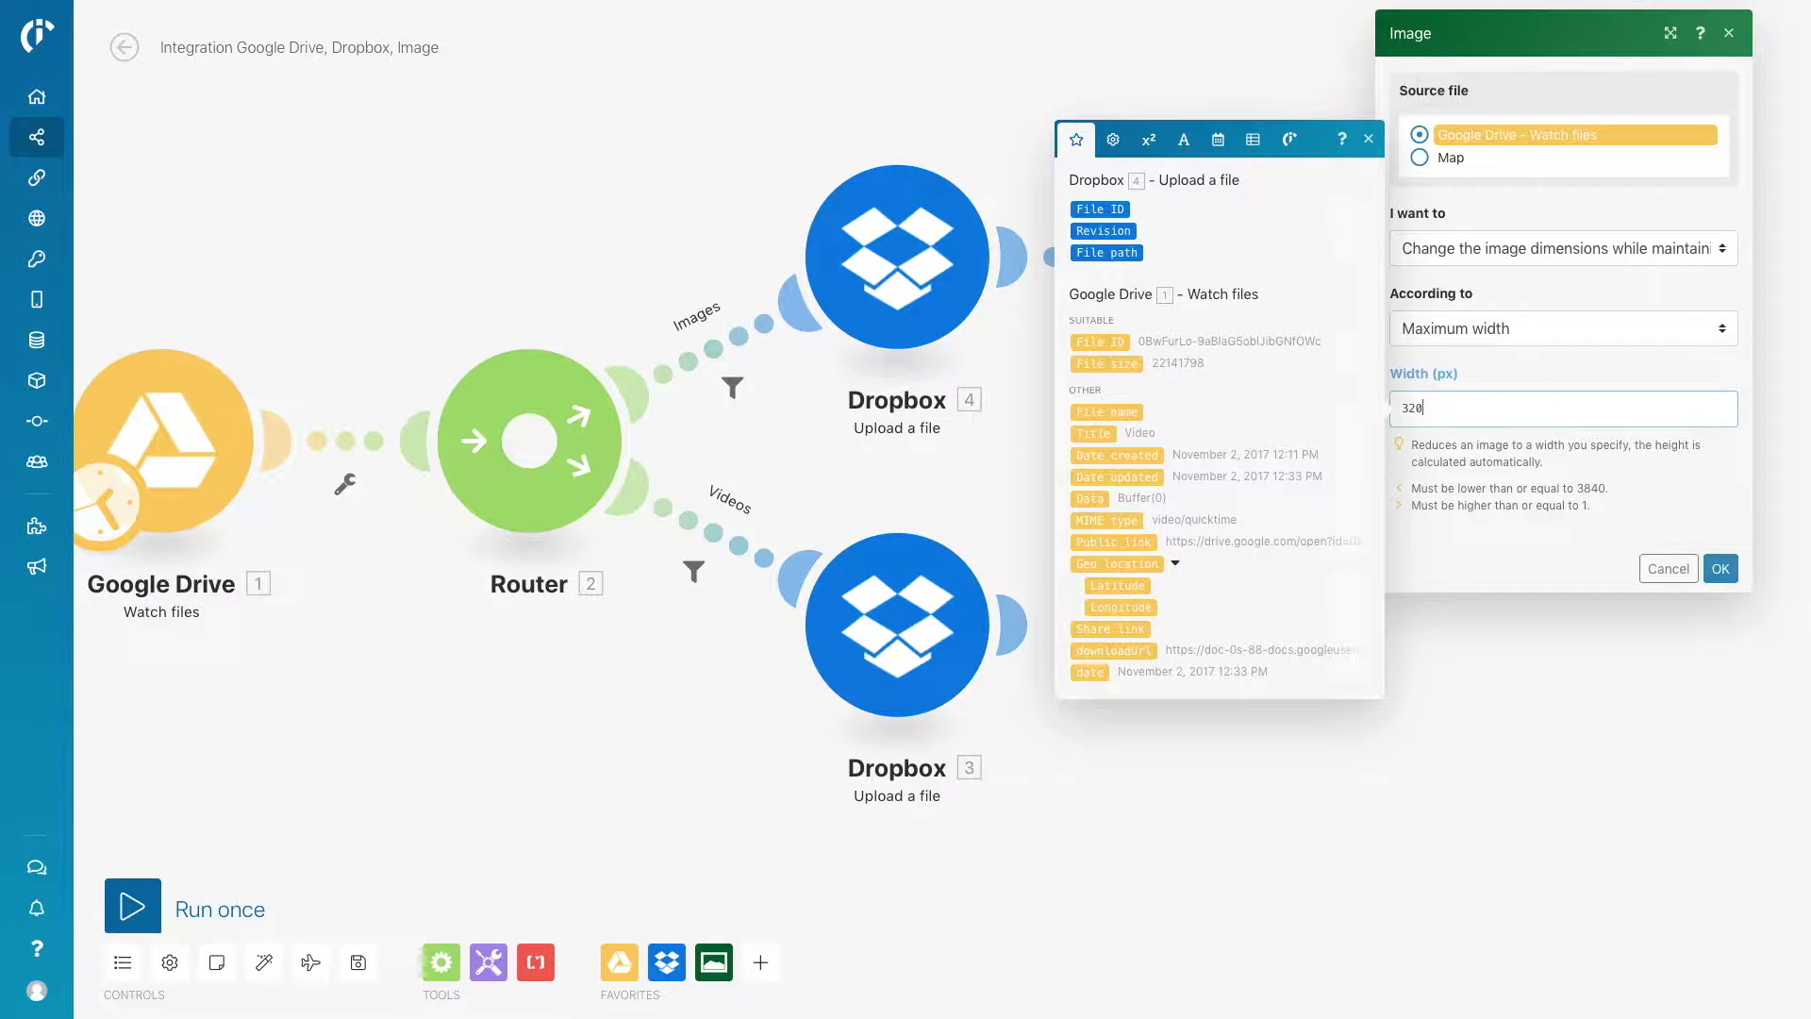
{"action": "left_click", "coordinate": [1720, 568]}
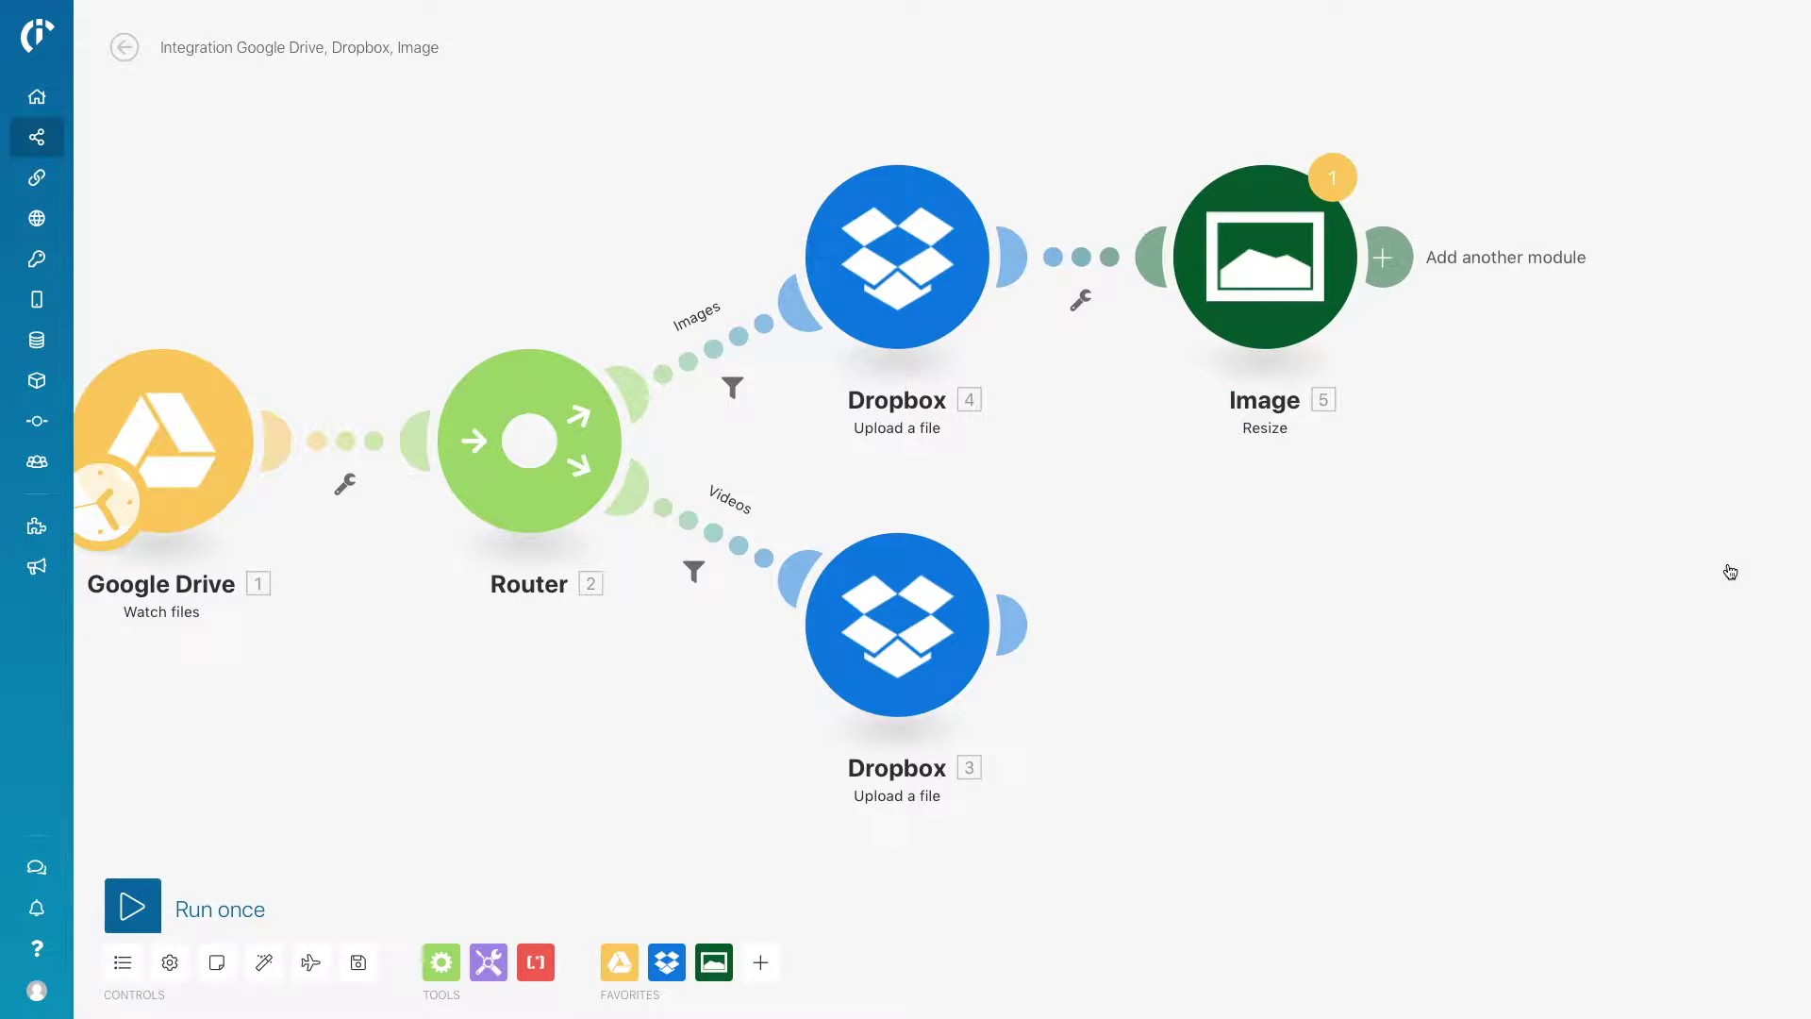
Step: Add a Dropbox upload after Image Resize, saving the resized image to /Demo/Thumbnail
{"action": "left_click", "coordinate": [1383, 258]}
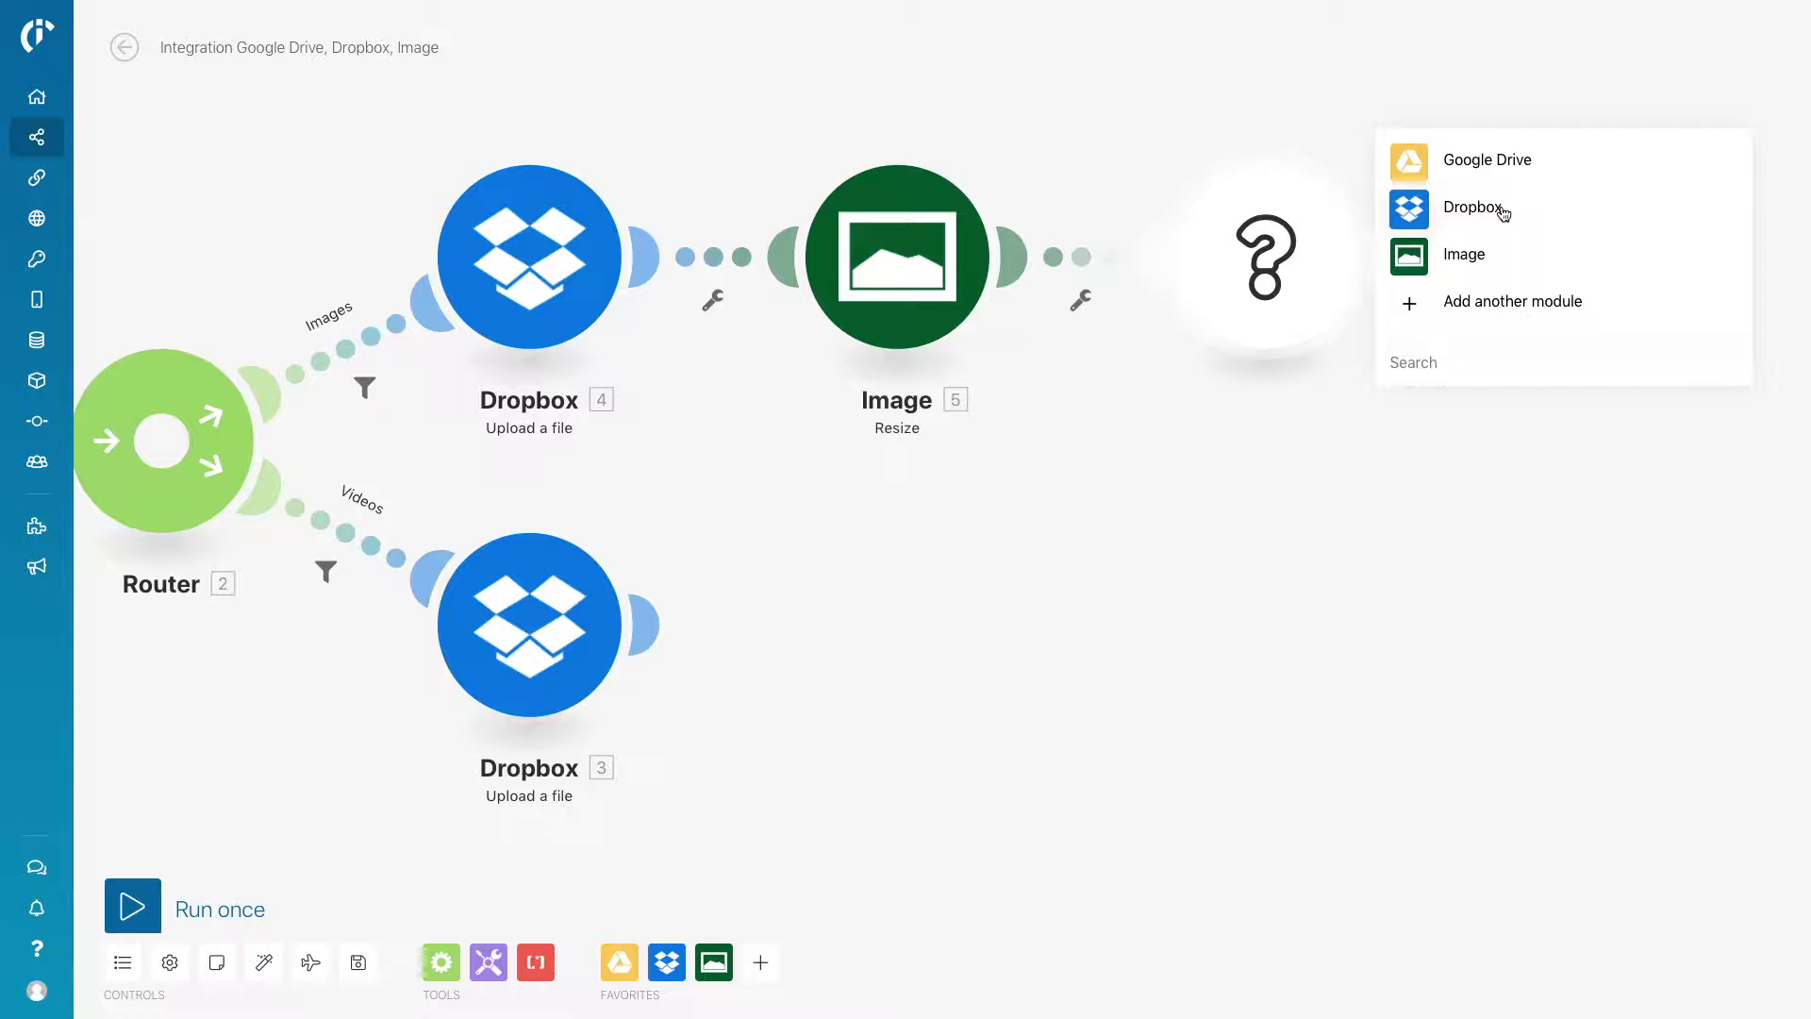
{"action": "left_click", "coordinate": [1500, 213]}
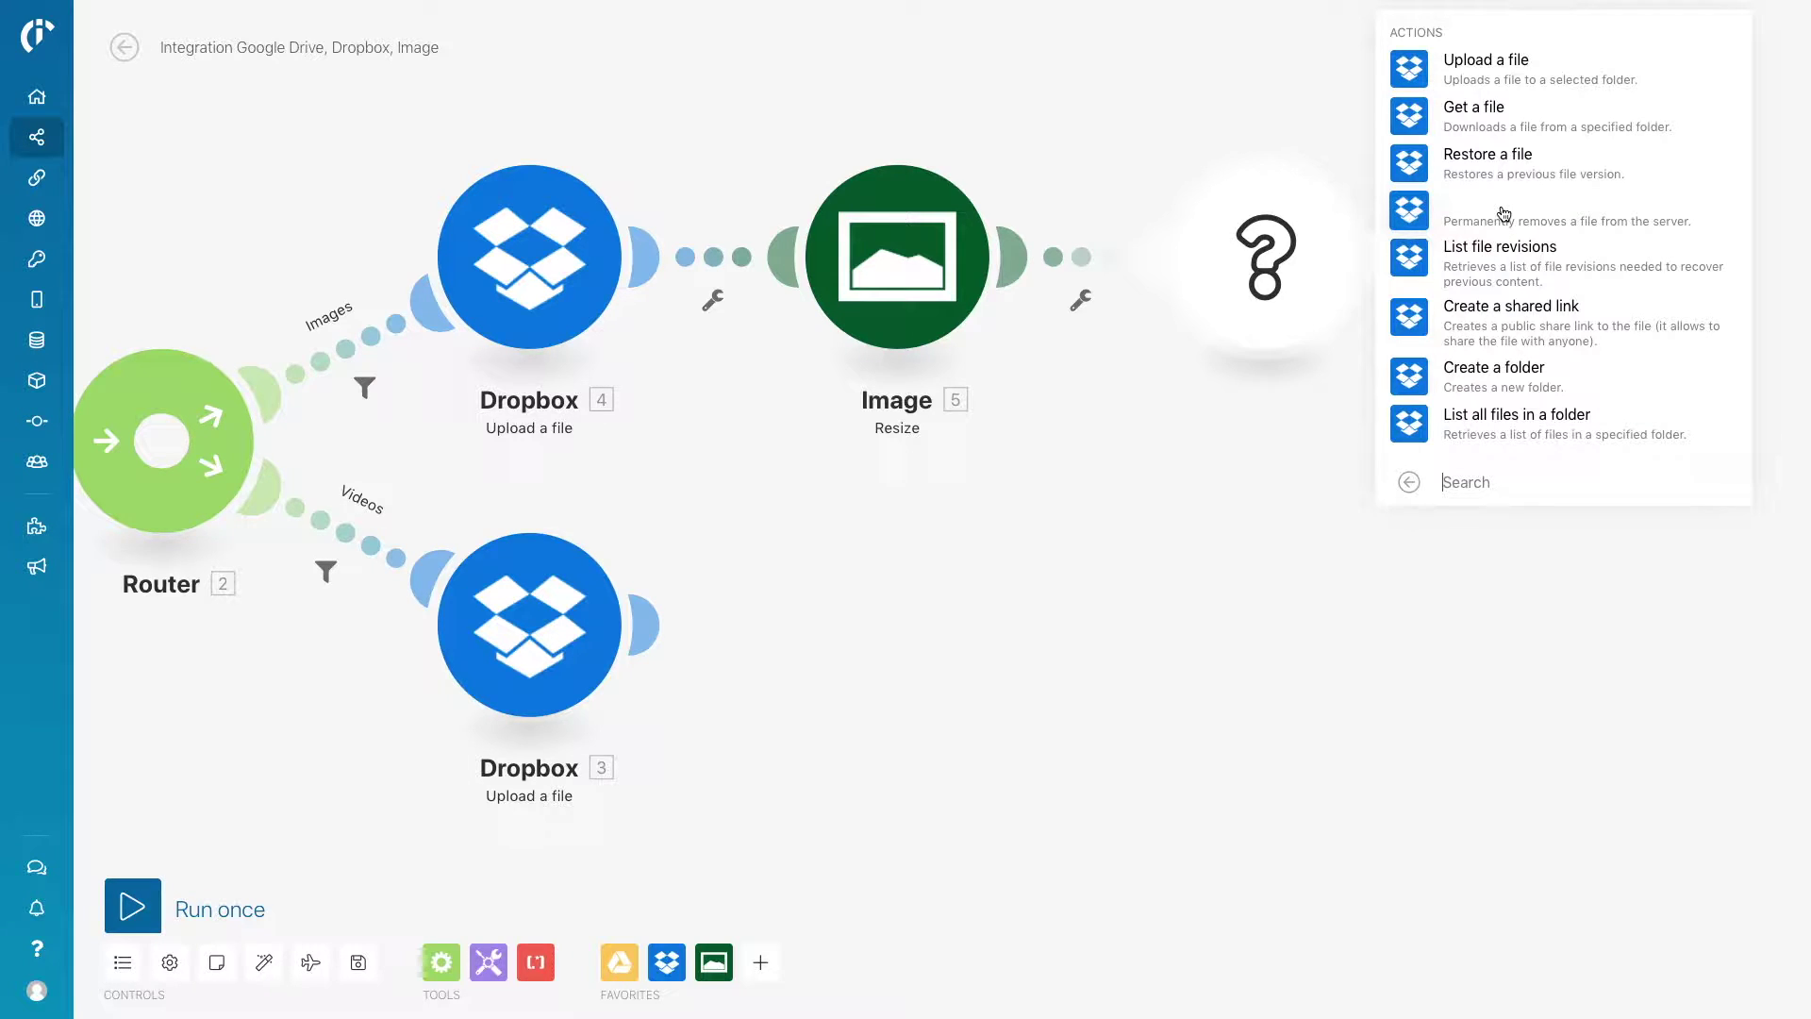
{"action": "left_click", "coordinate": [1572, 76]}
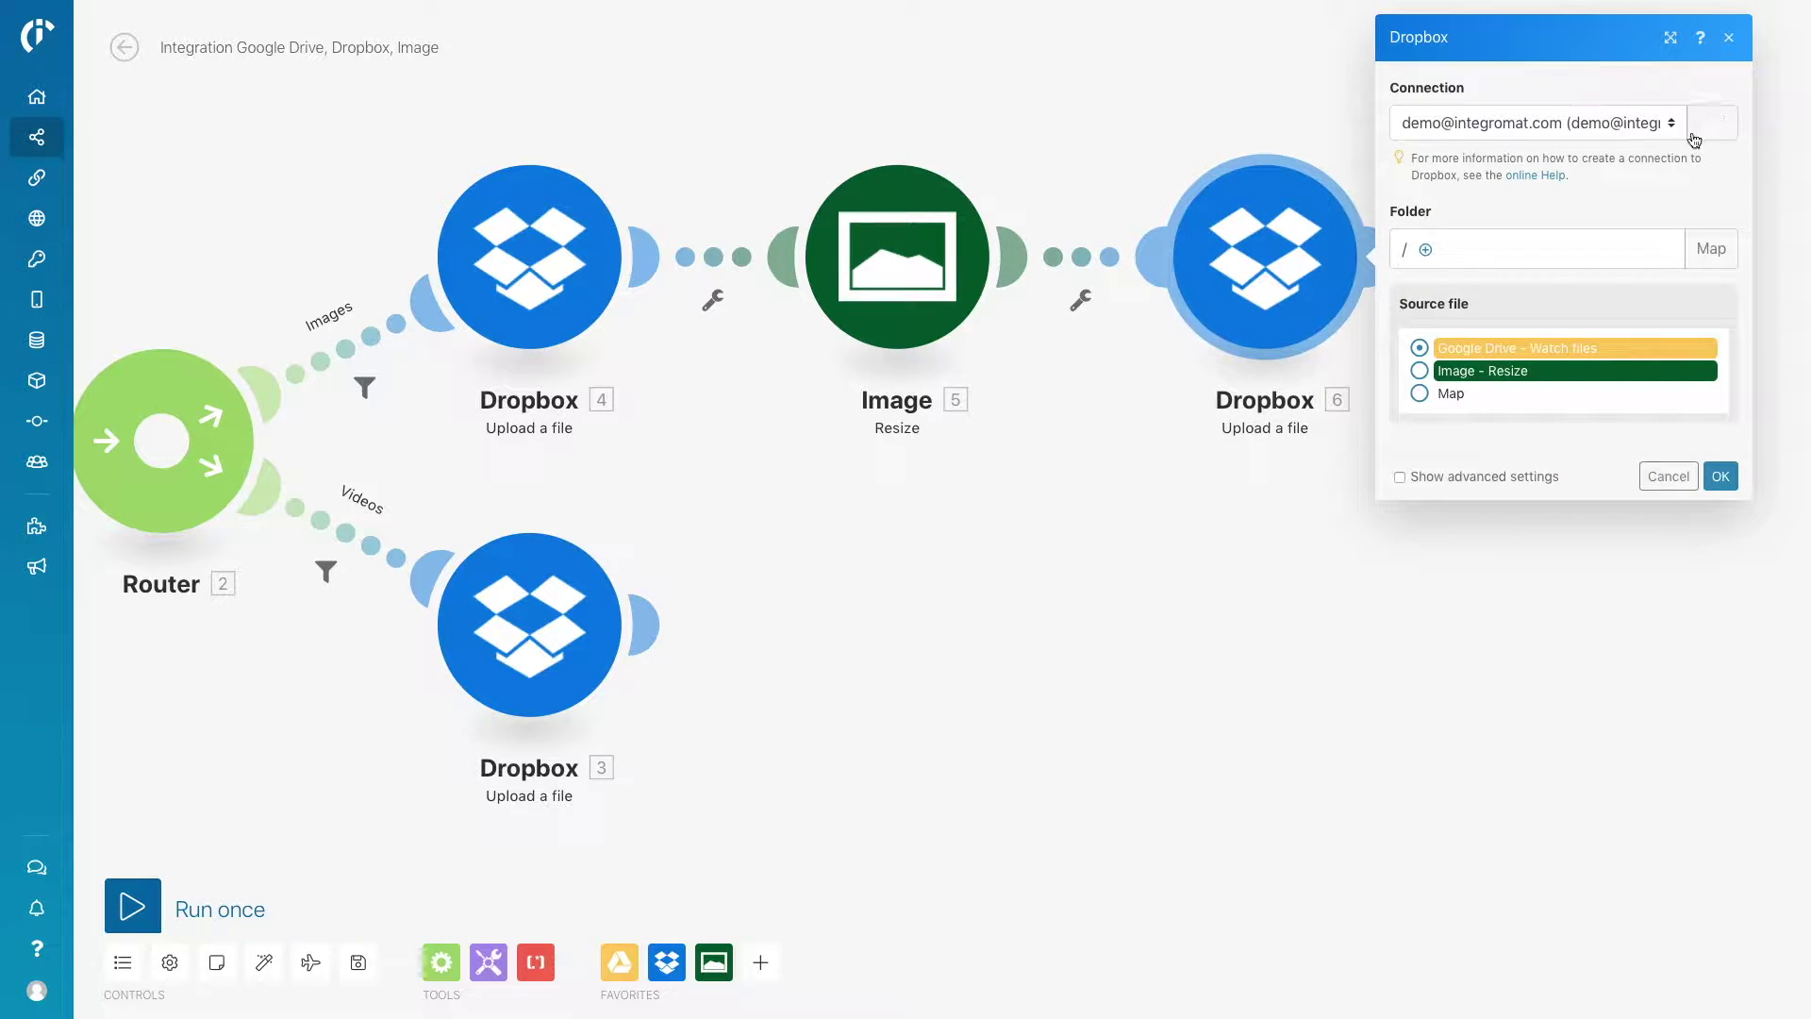
{"action": "left_click", "coordinate": [1426, 251]}
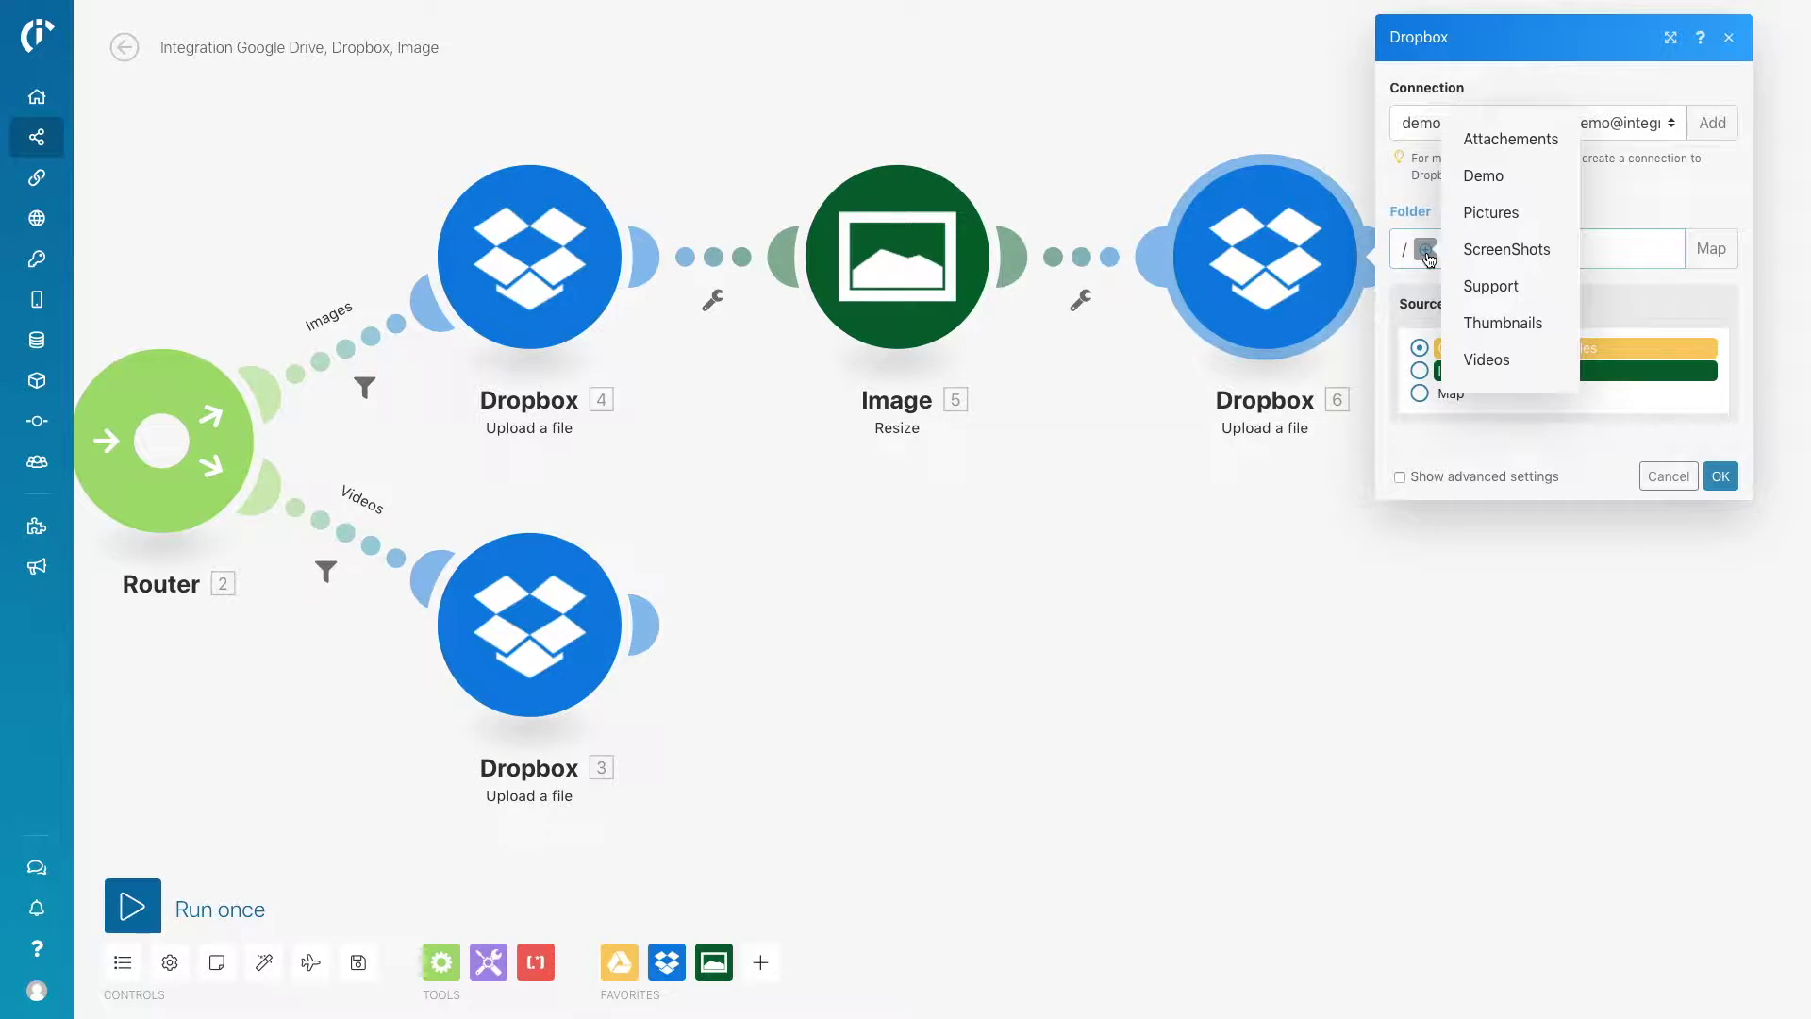
{"action": "left_click", "coordinate": [1486, 187]}
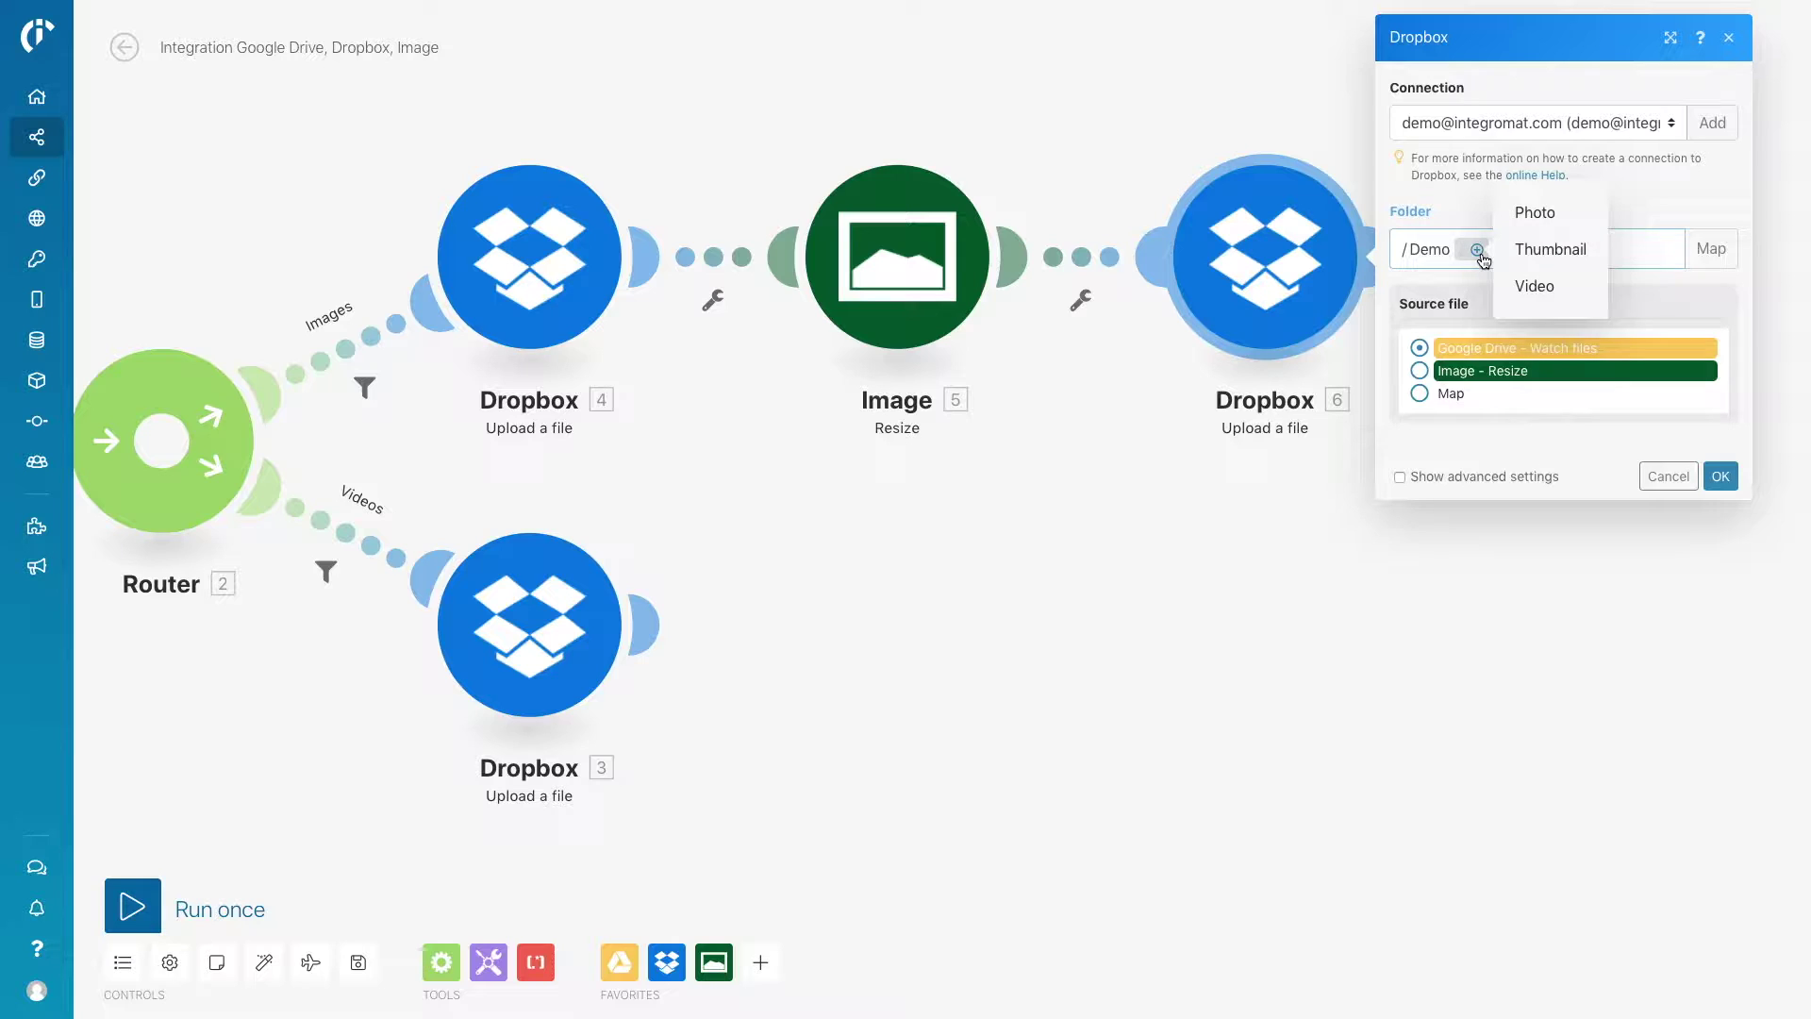
{"action": "left_click", "coordinate": [1537, 250]}
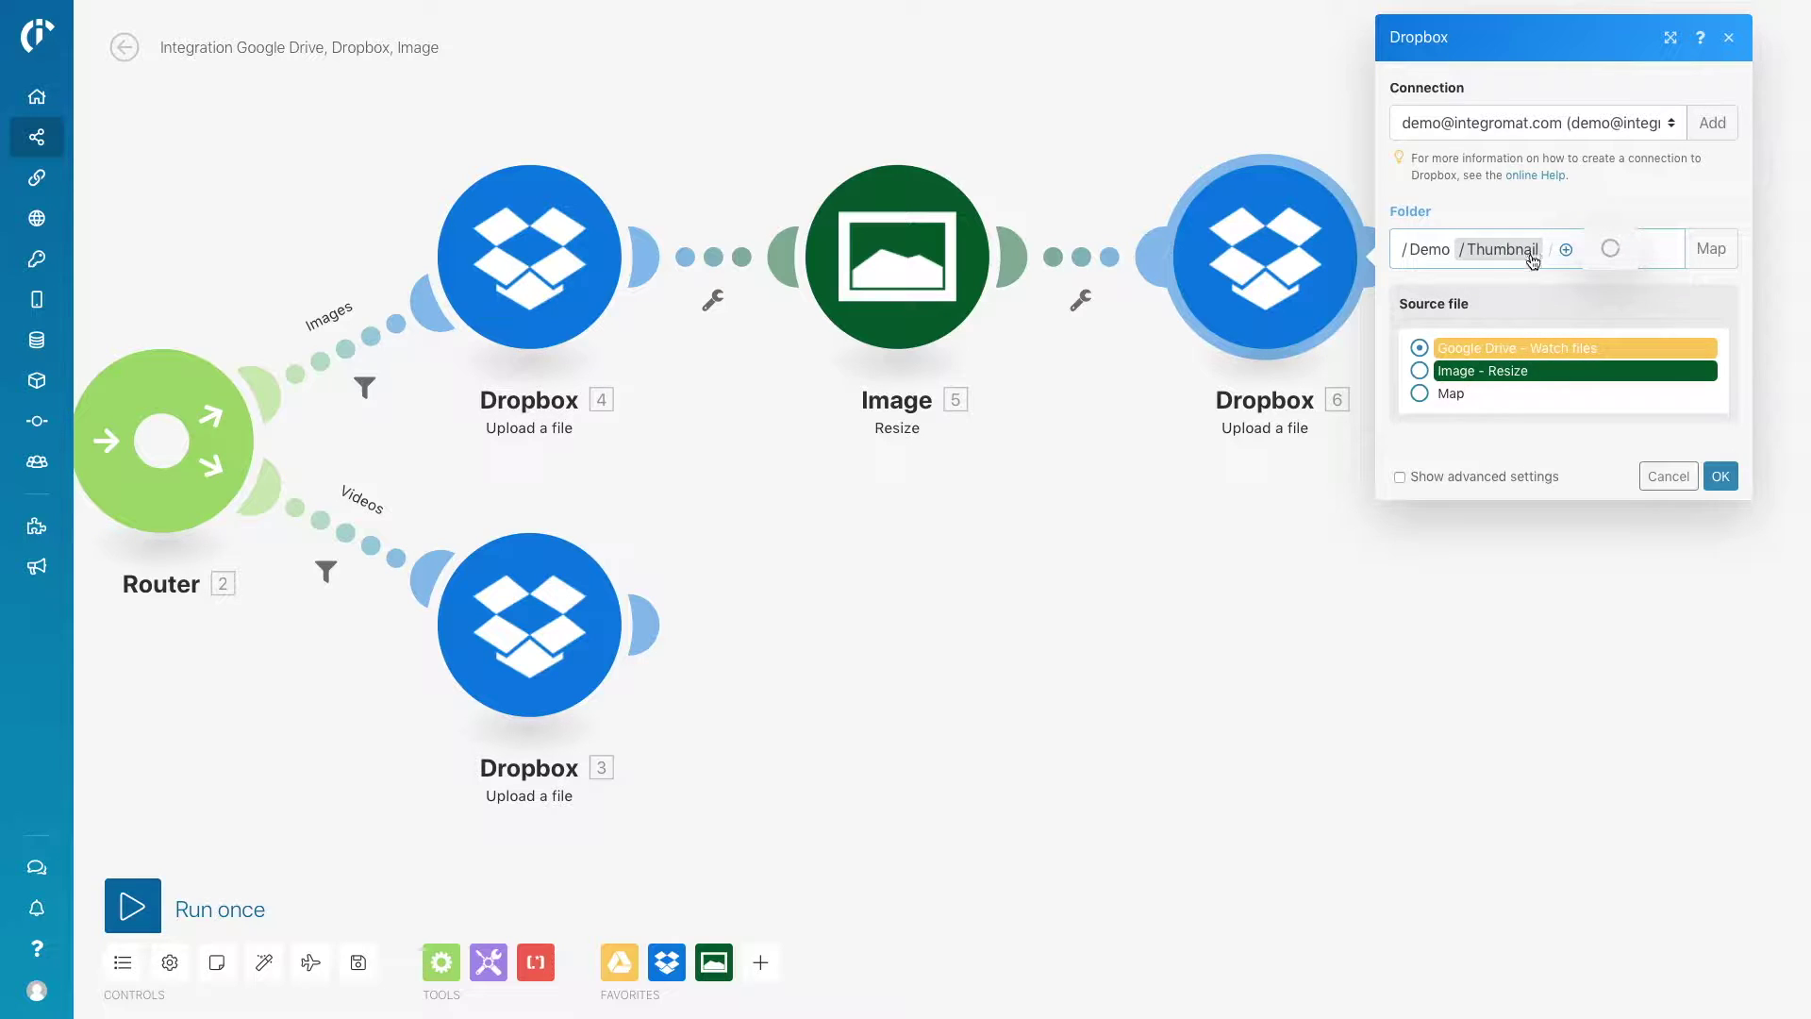
{"action": "left_click", "coordinate": [1419, 370]}
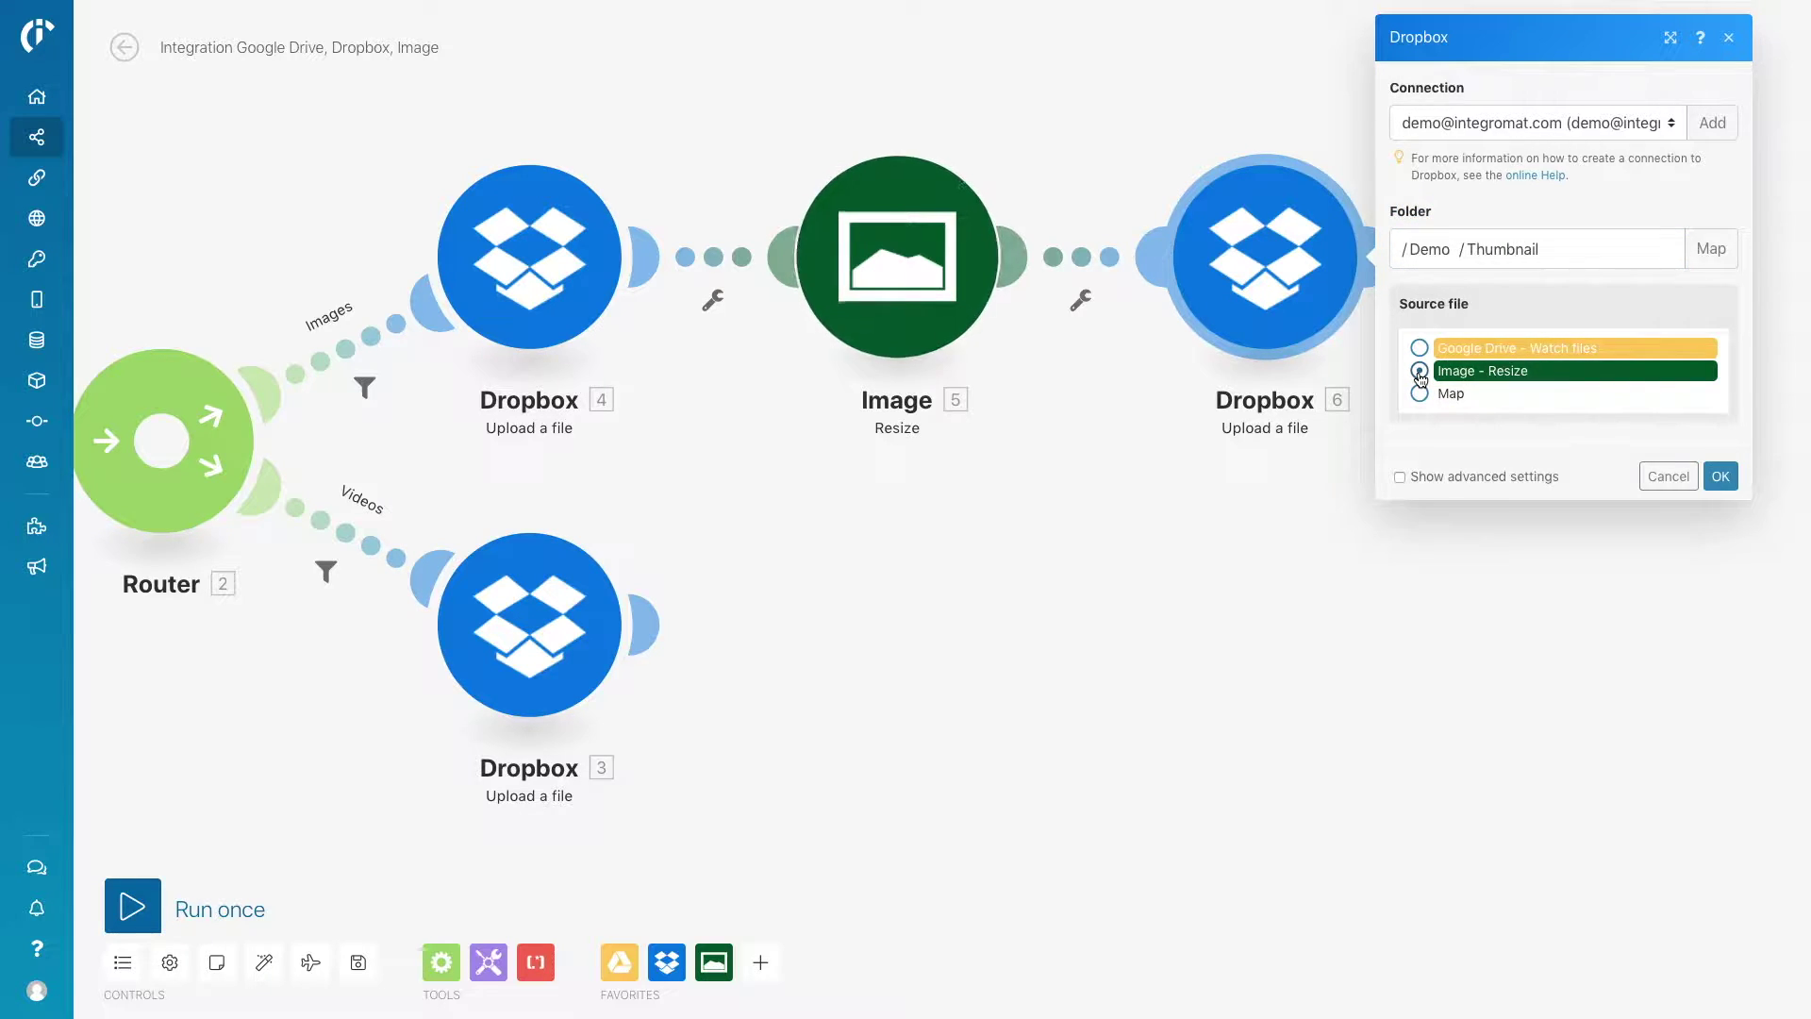
{"action": "left_click", "coordinate": [1720, 476]}
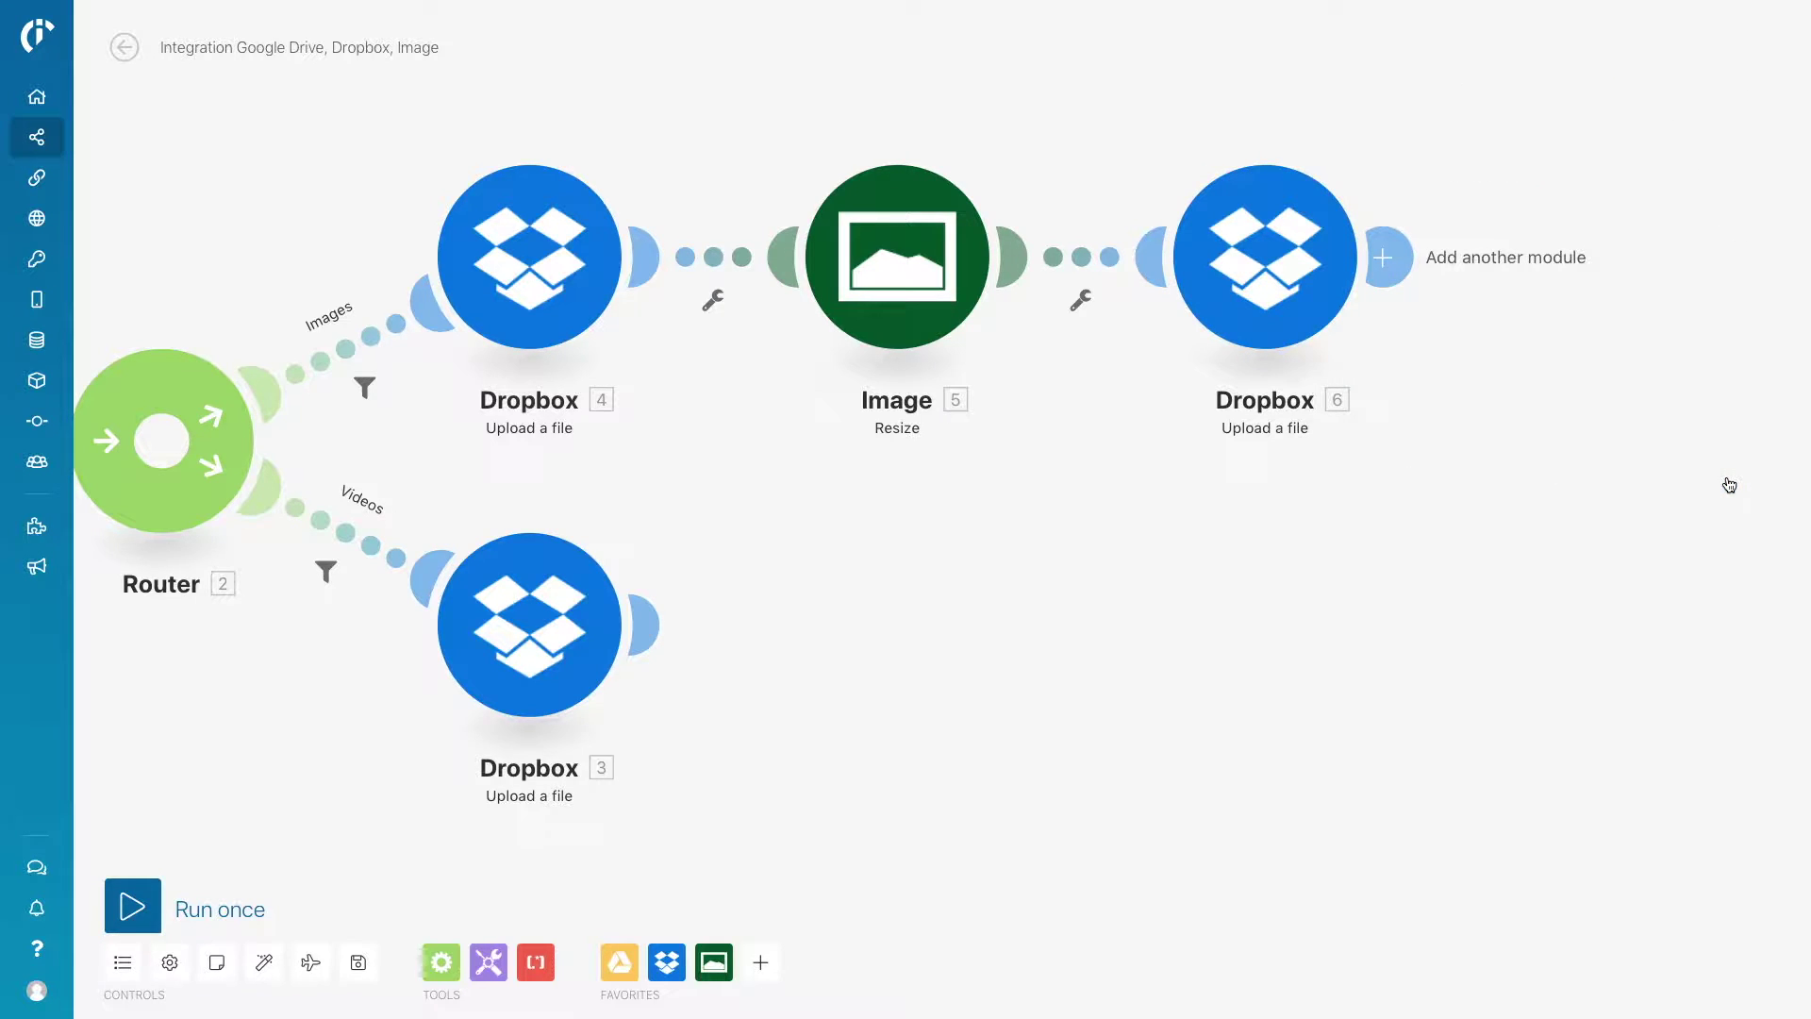
{"action": "left_click", "coordinate": [265, 962]}
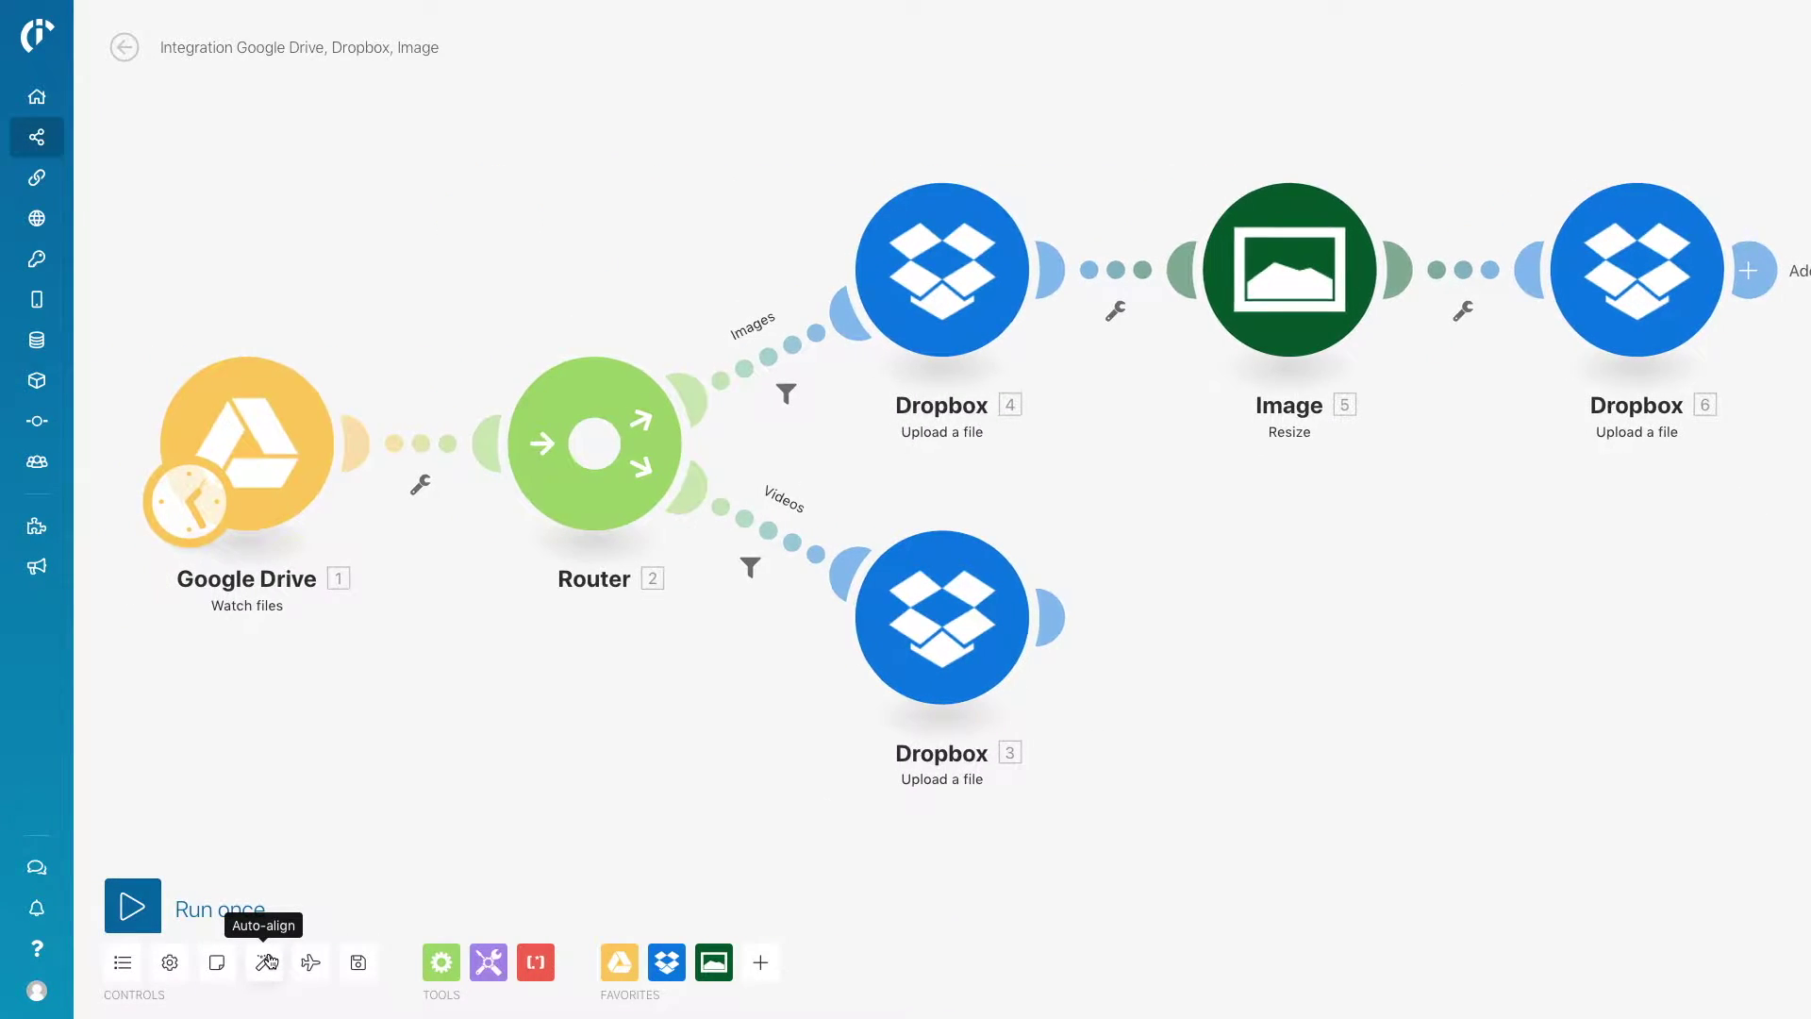
Step: Run the scenario once and check the Google Drive trigger's result, which shows no bundles
{"action": "left_click", "coordinate": [133, 908]}
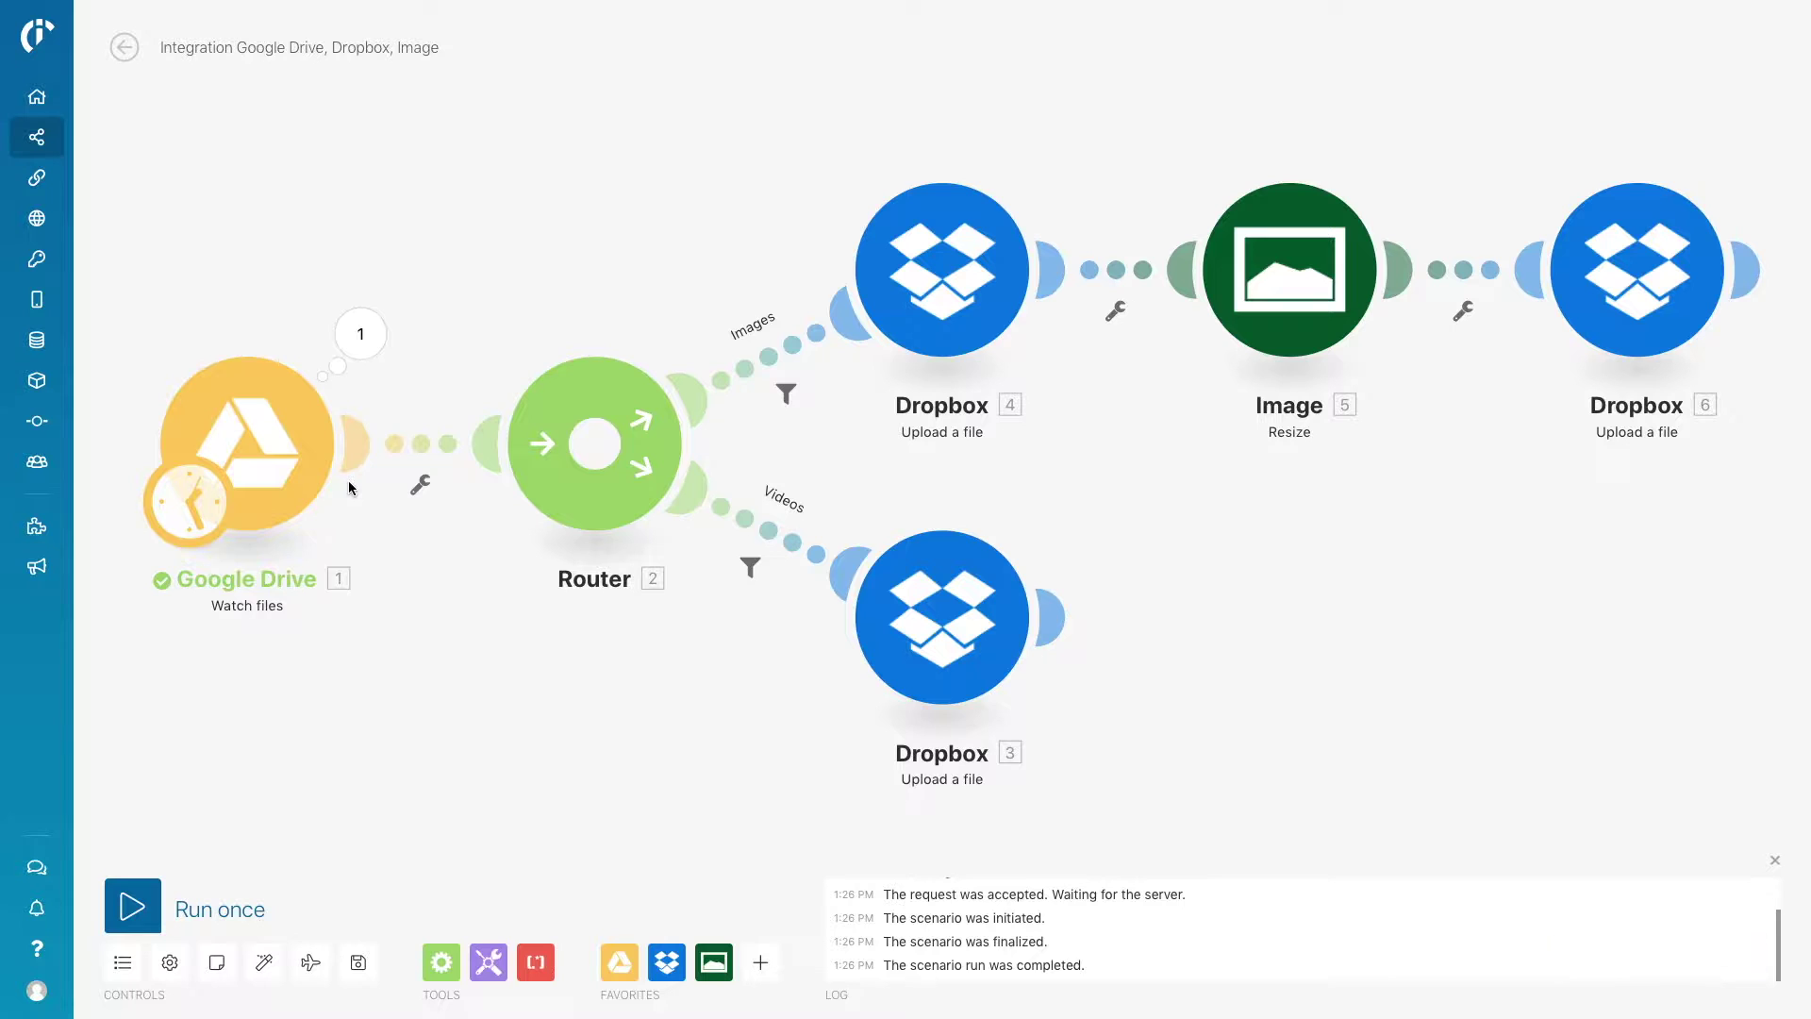
{"action": "left_click", "coordinate": [361, 337]}
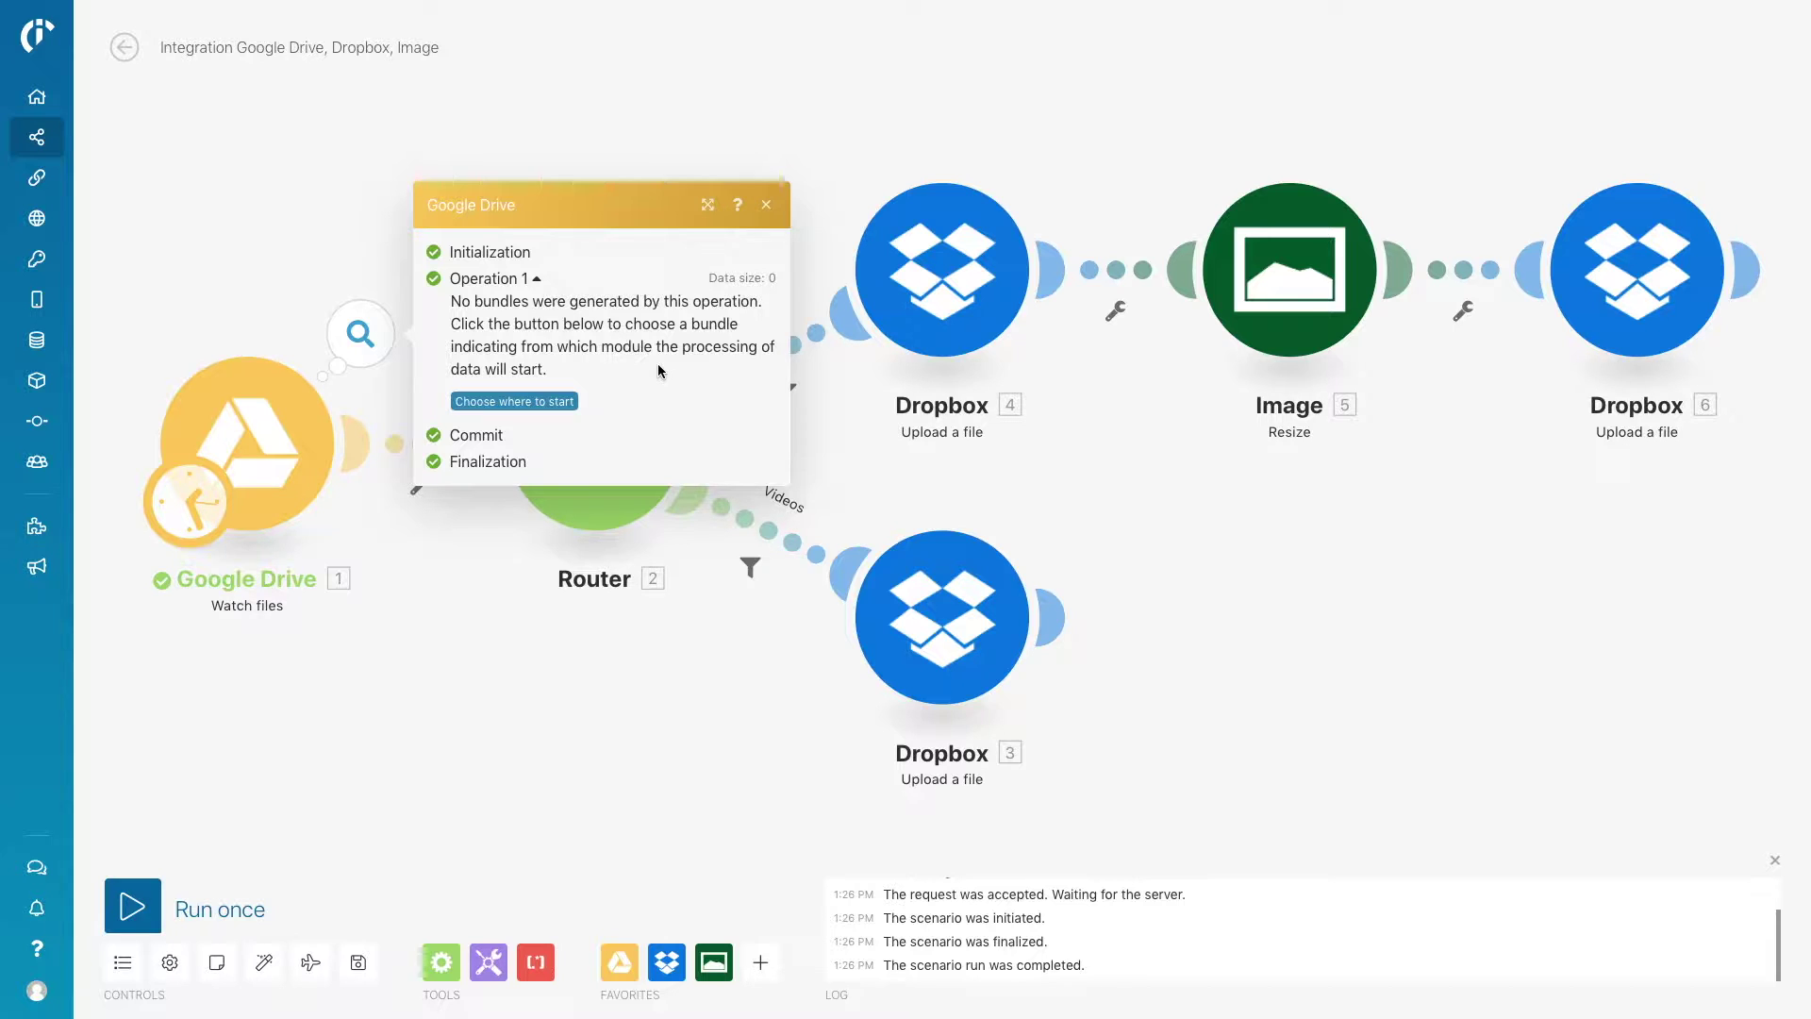
Step: Make the Google Drive trigger start from a selected first file
{"action": "left_click", "coordinate": [460, 551]}
{"action": "right_click", "coordinate": [295, 495]}
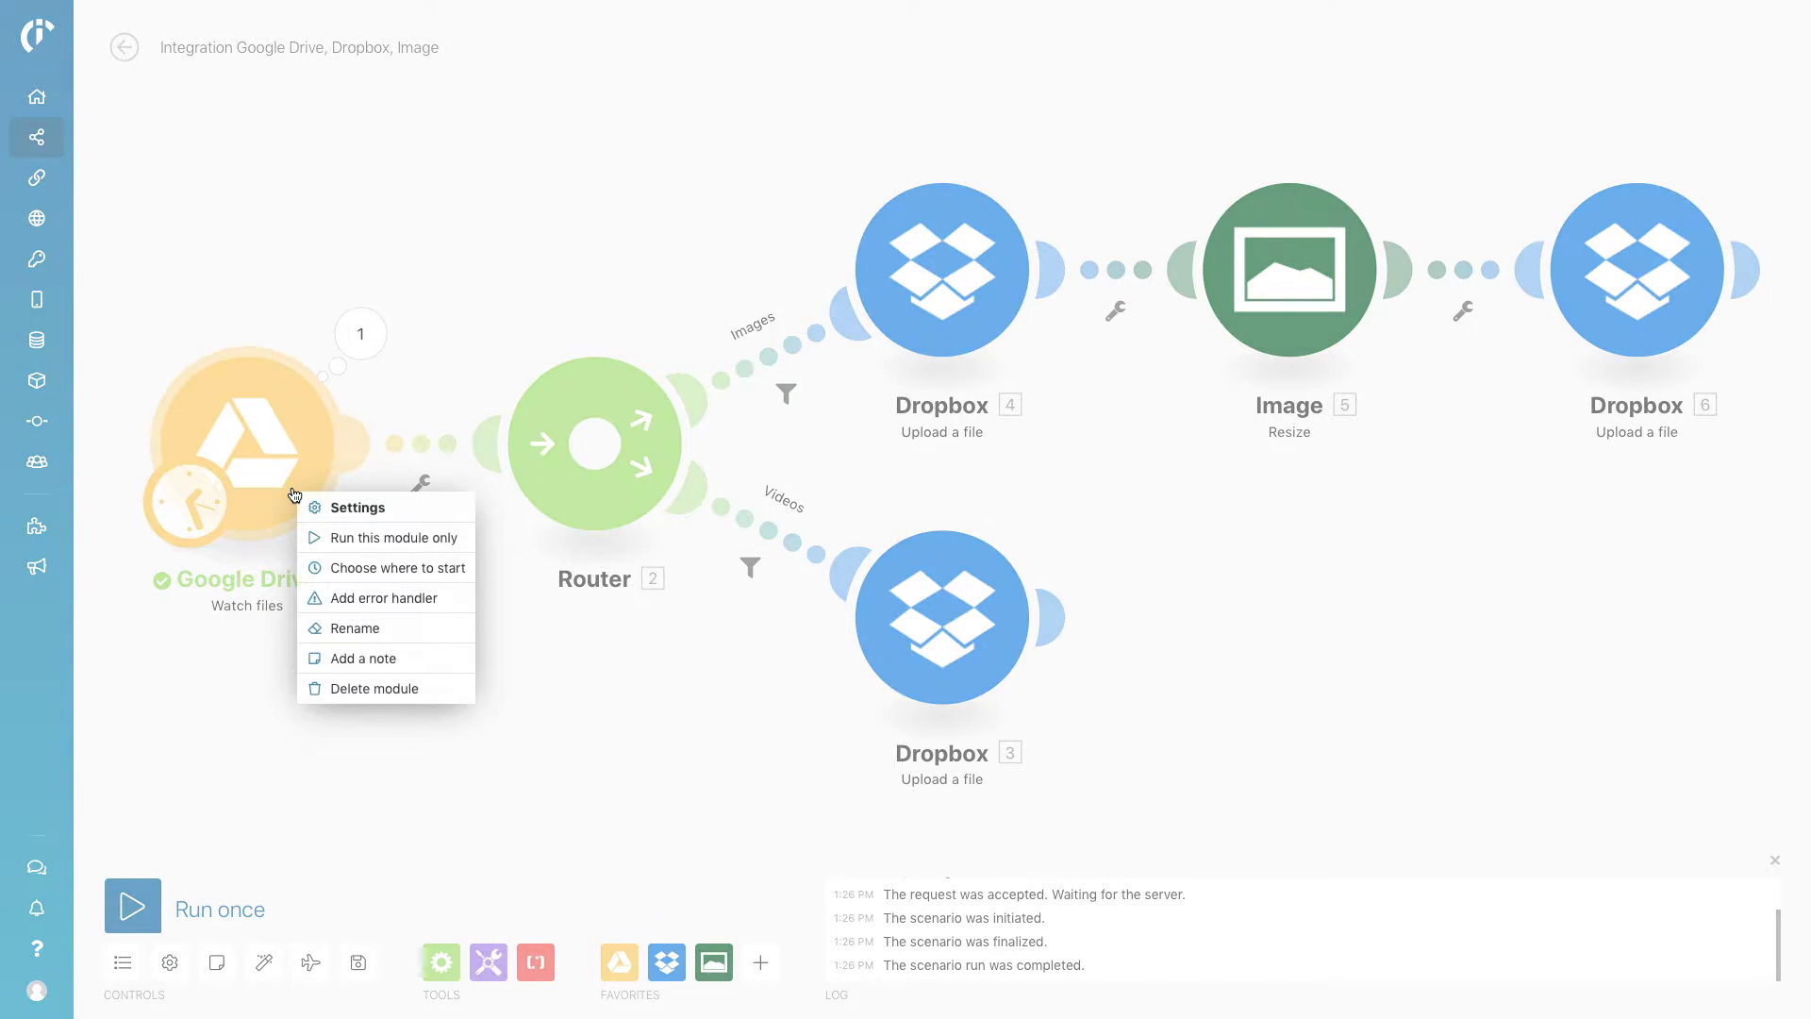
{"action": "left_click", "coordinate": [385, 566]}
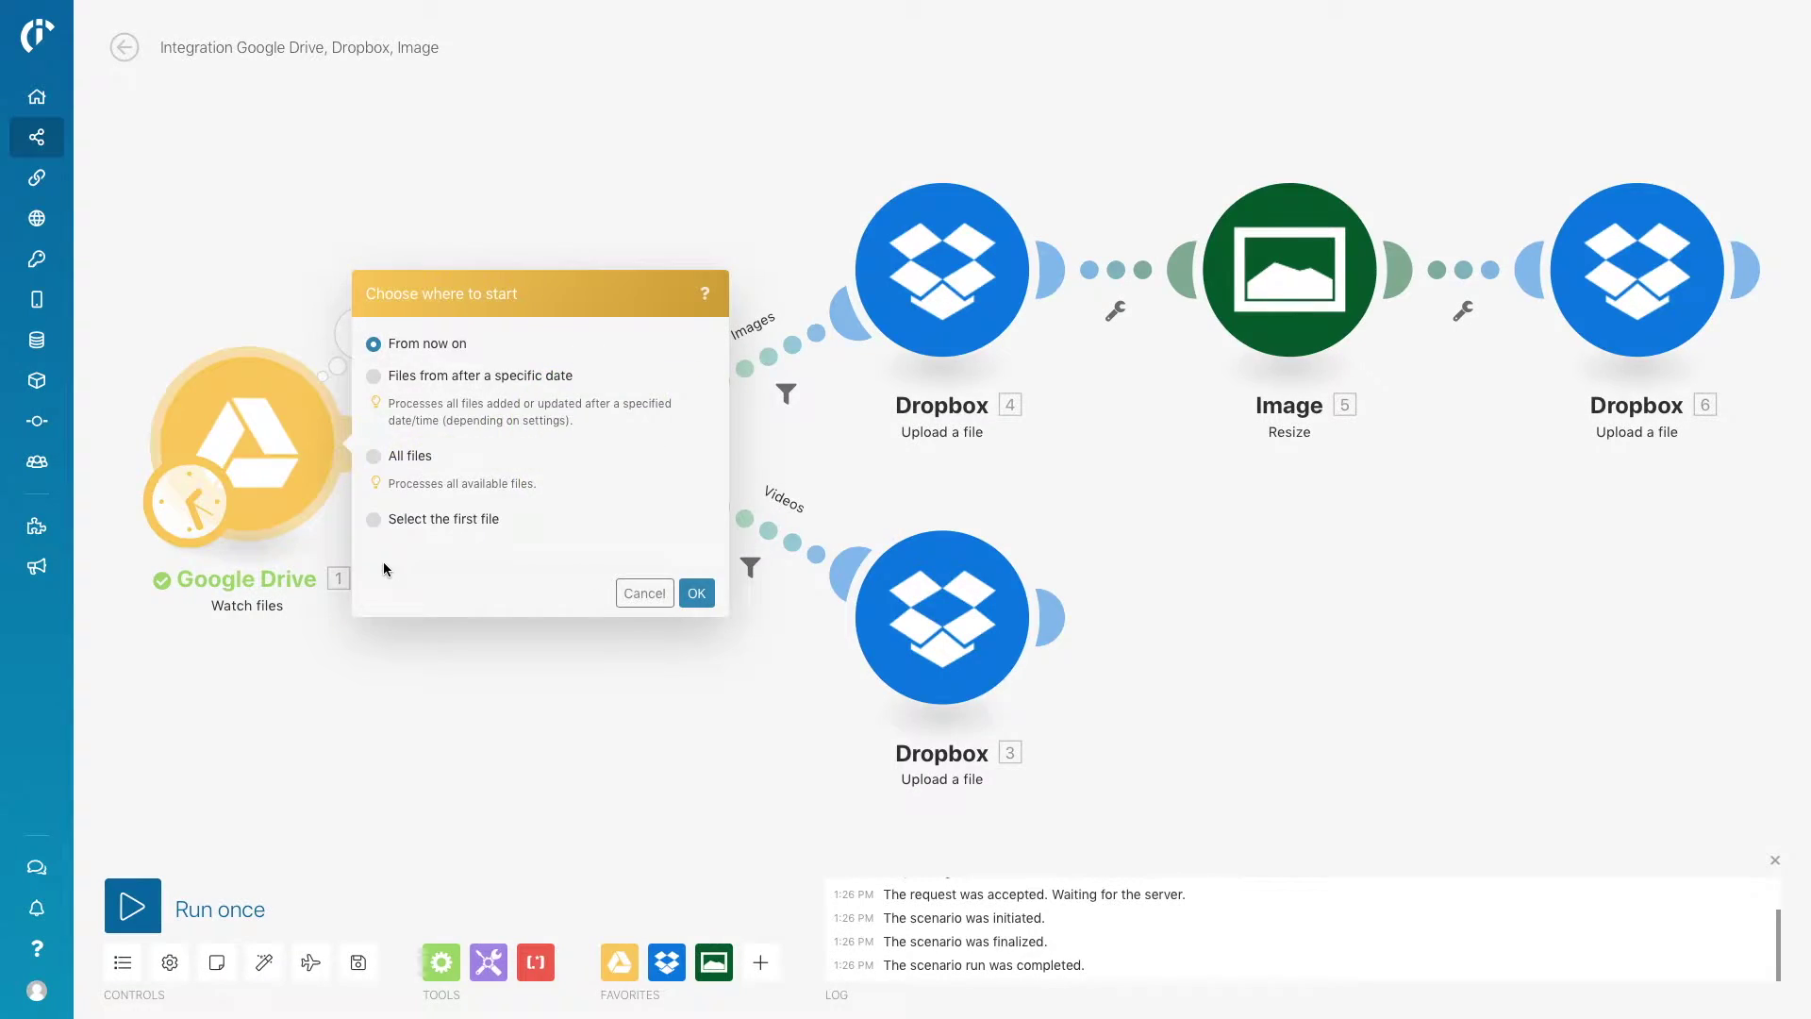
{"action": "left_click", "coordinate": [378, 521]}
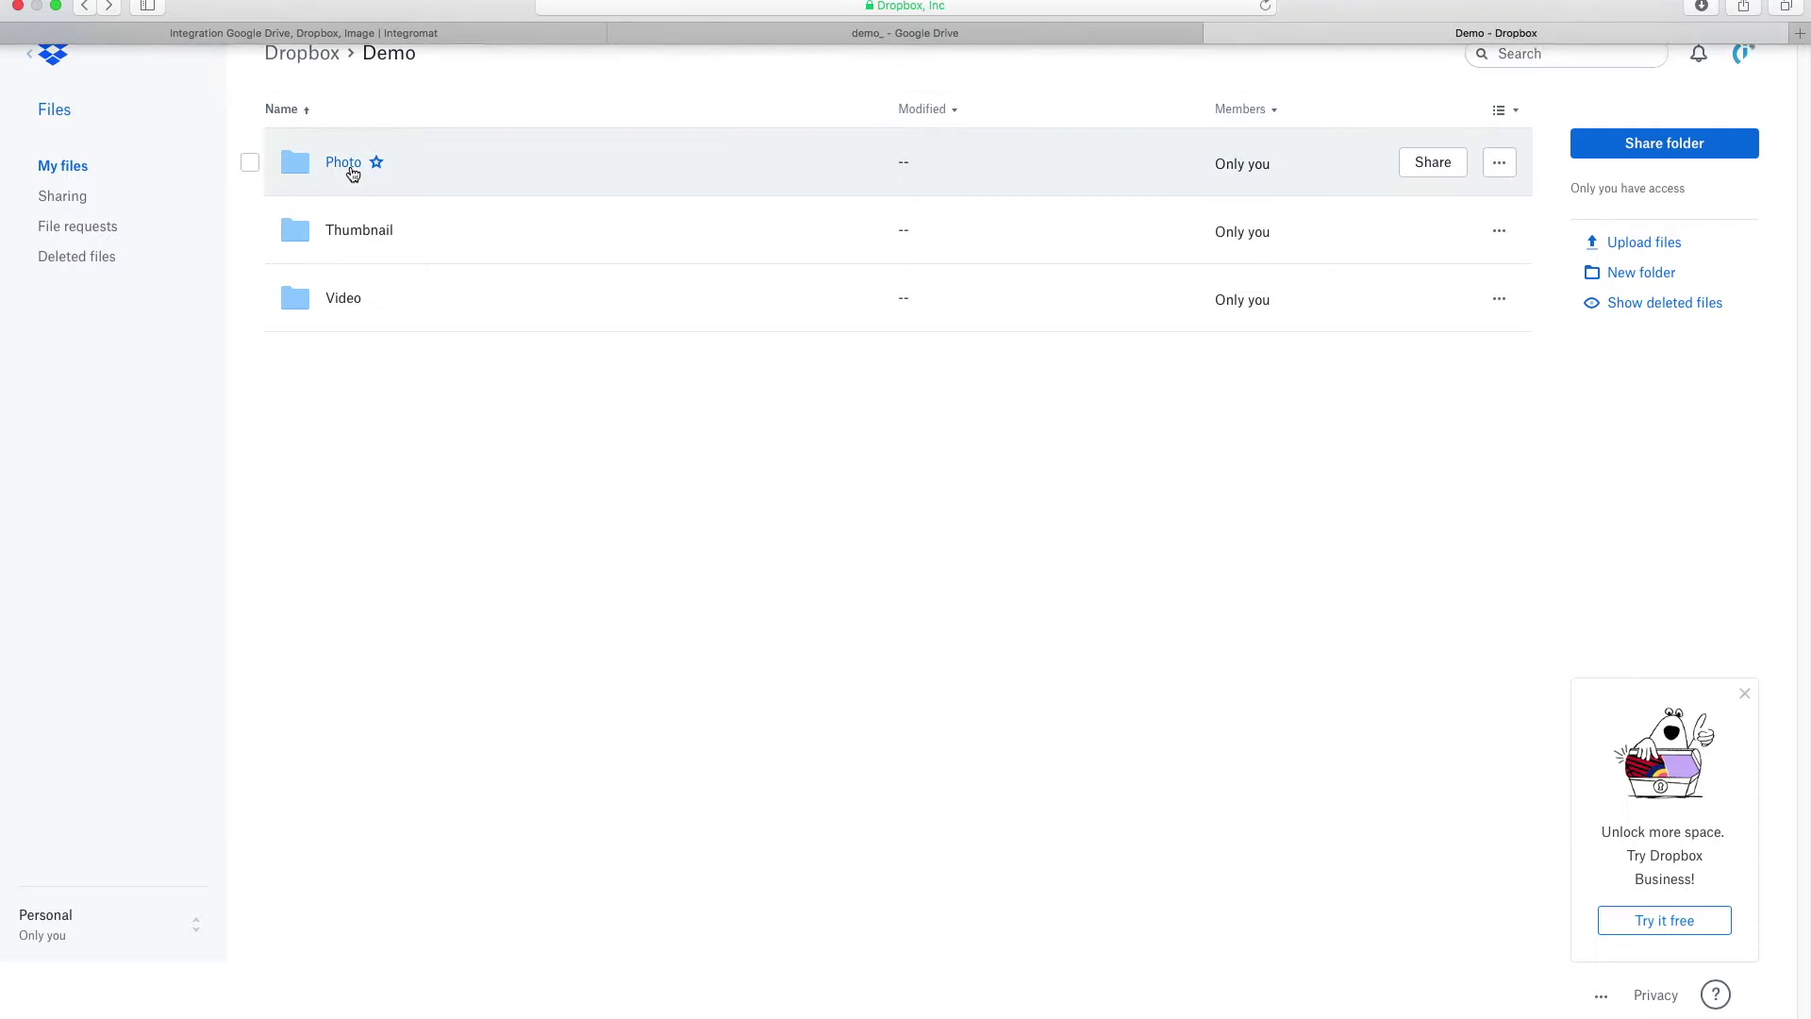
Step: Check that Image.png is in the Demo Photo and Thumbnail folders and the video in Video
{"action": "left_click", "coordinate": [344, 163]}
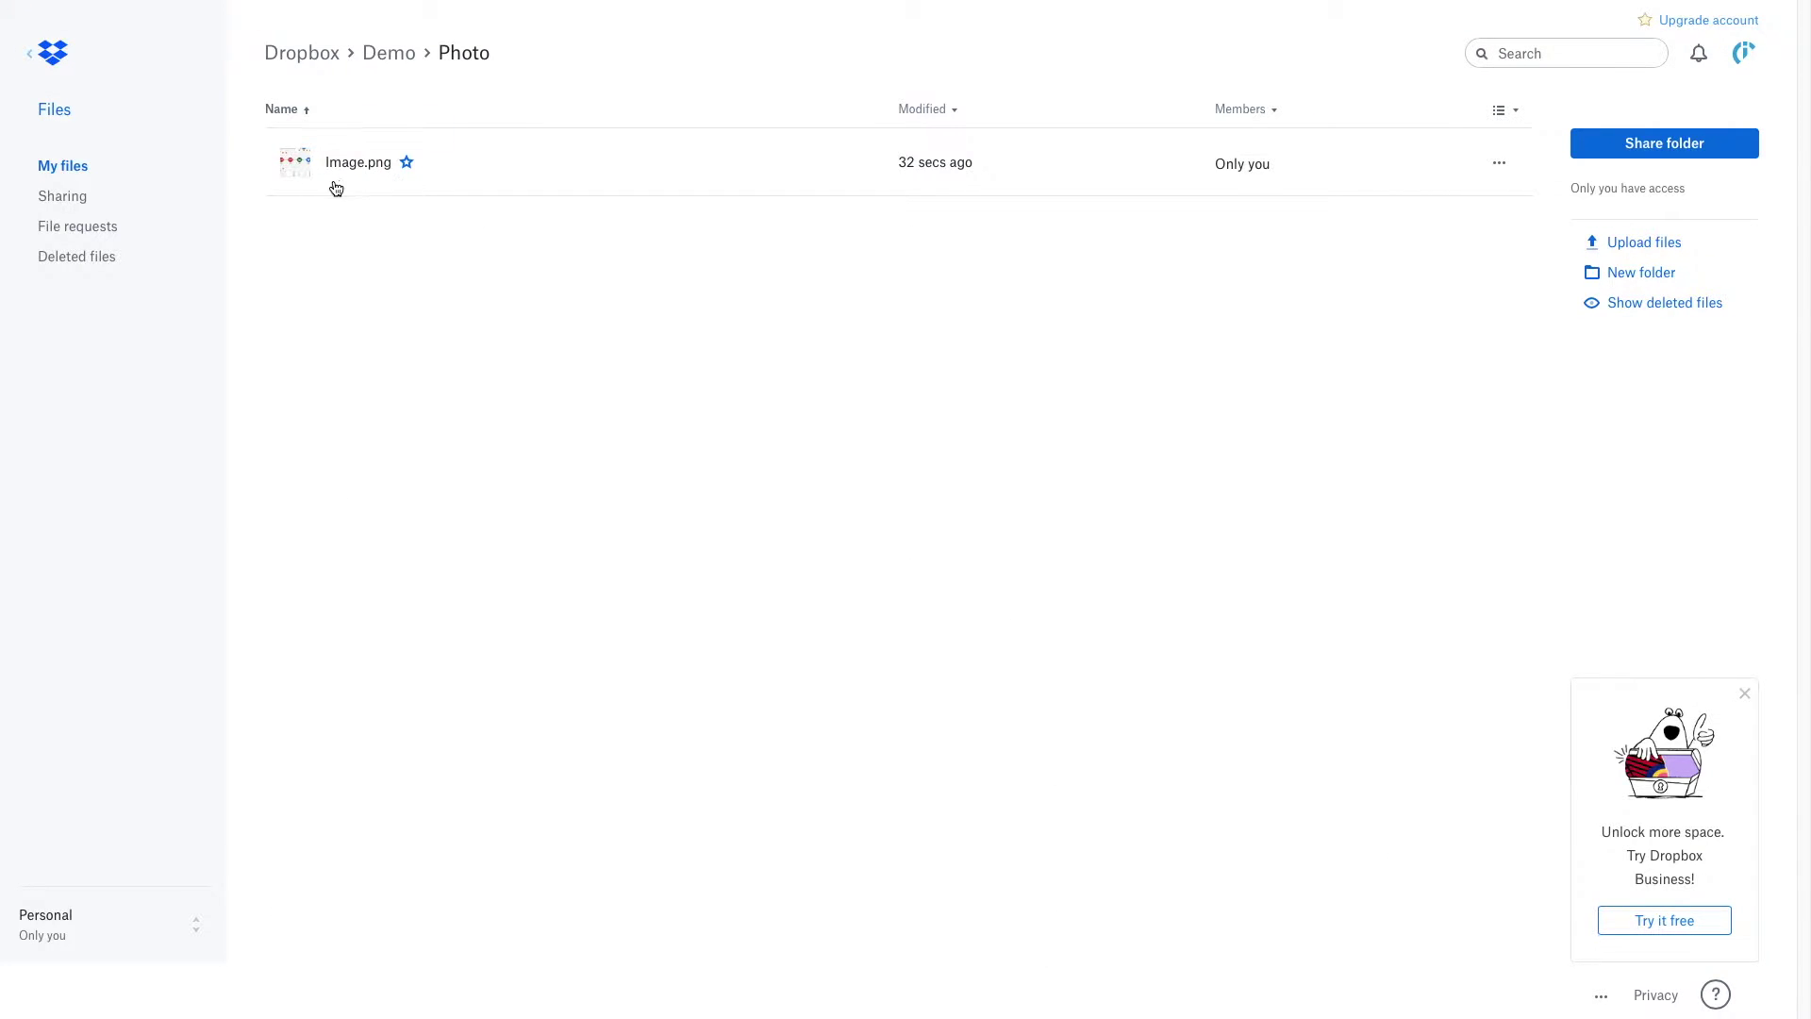
{"action": "left_click", "coordinate": [83, 38]}
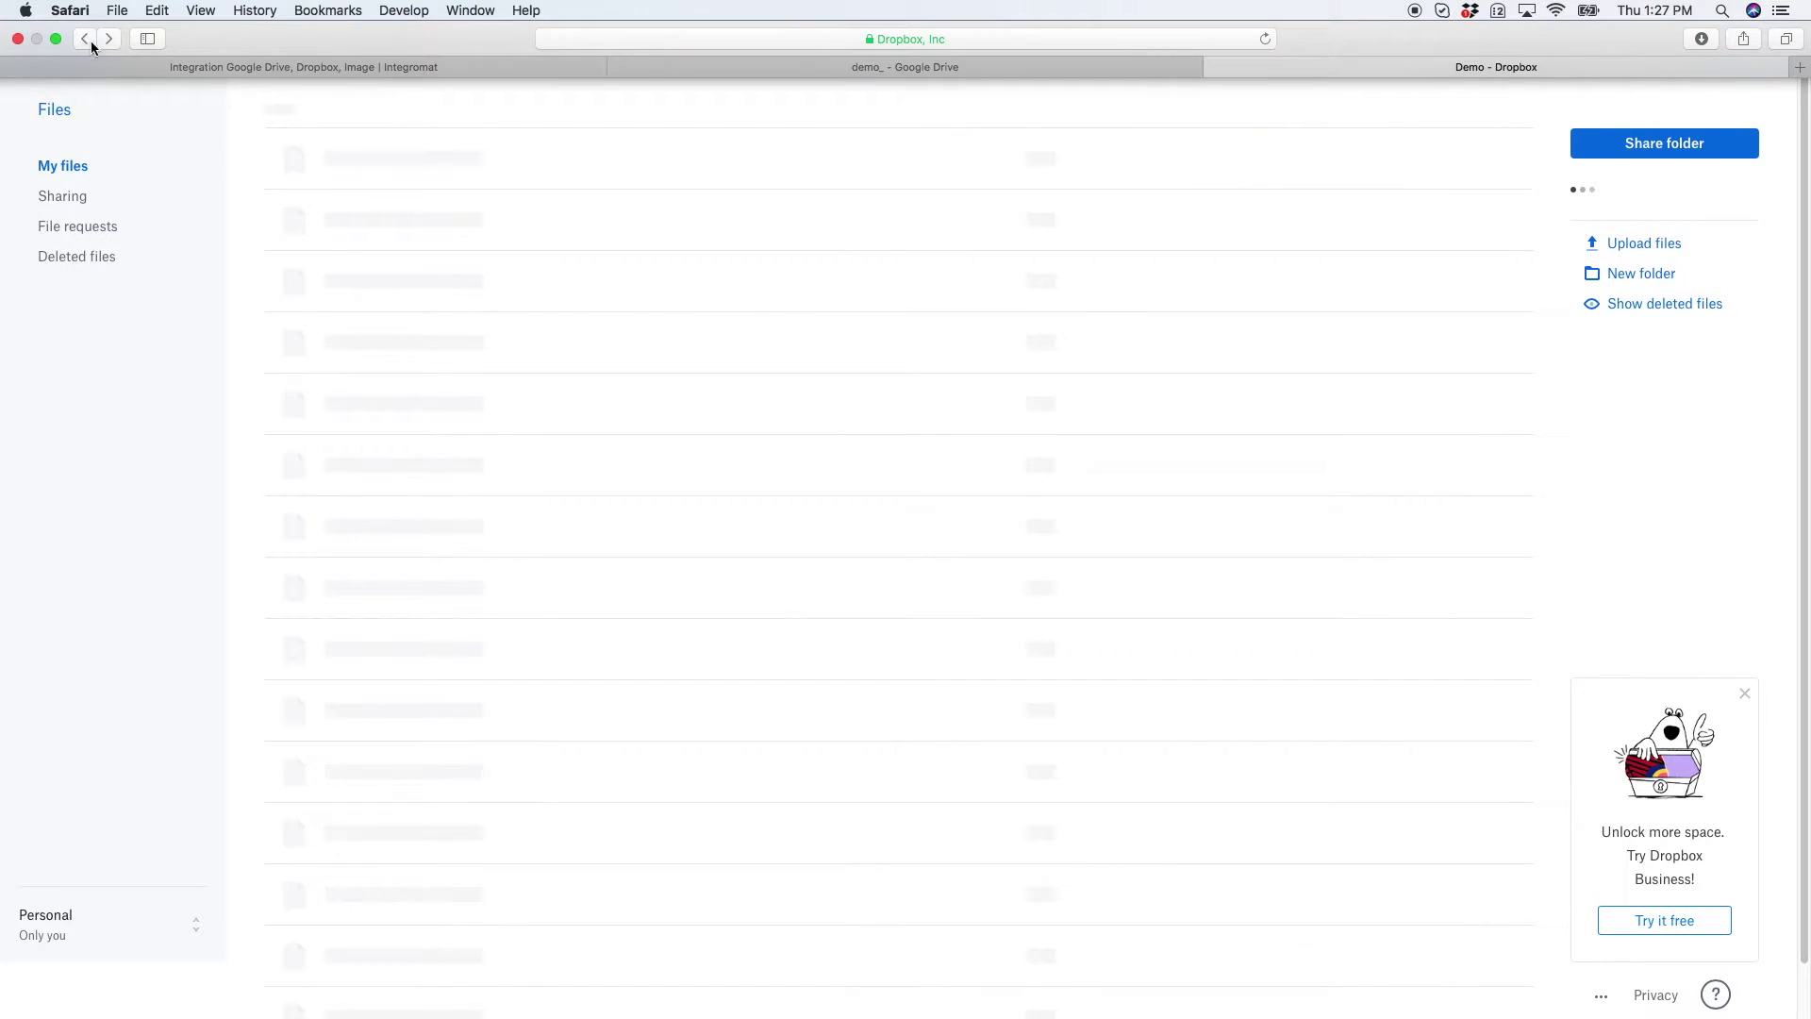
{"action": "left_click", "coordinate": [354, 241]}
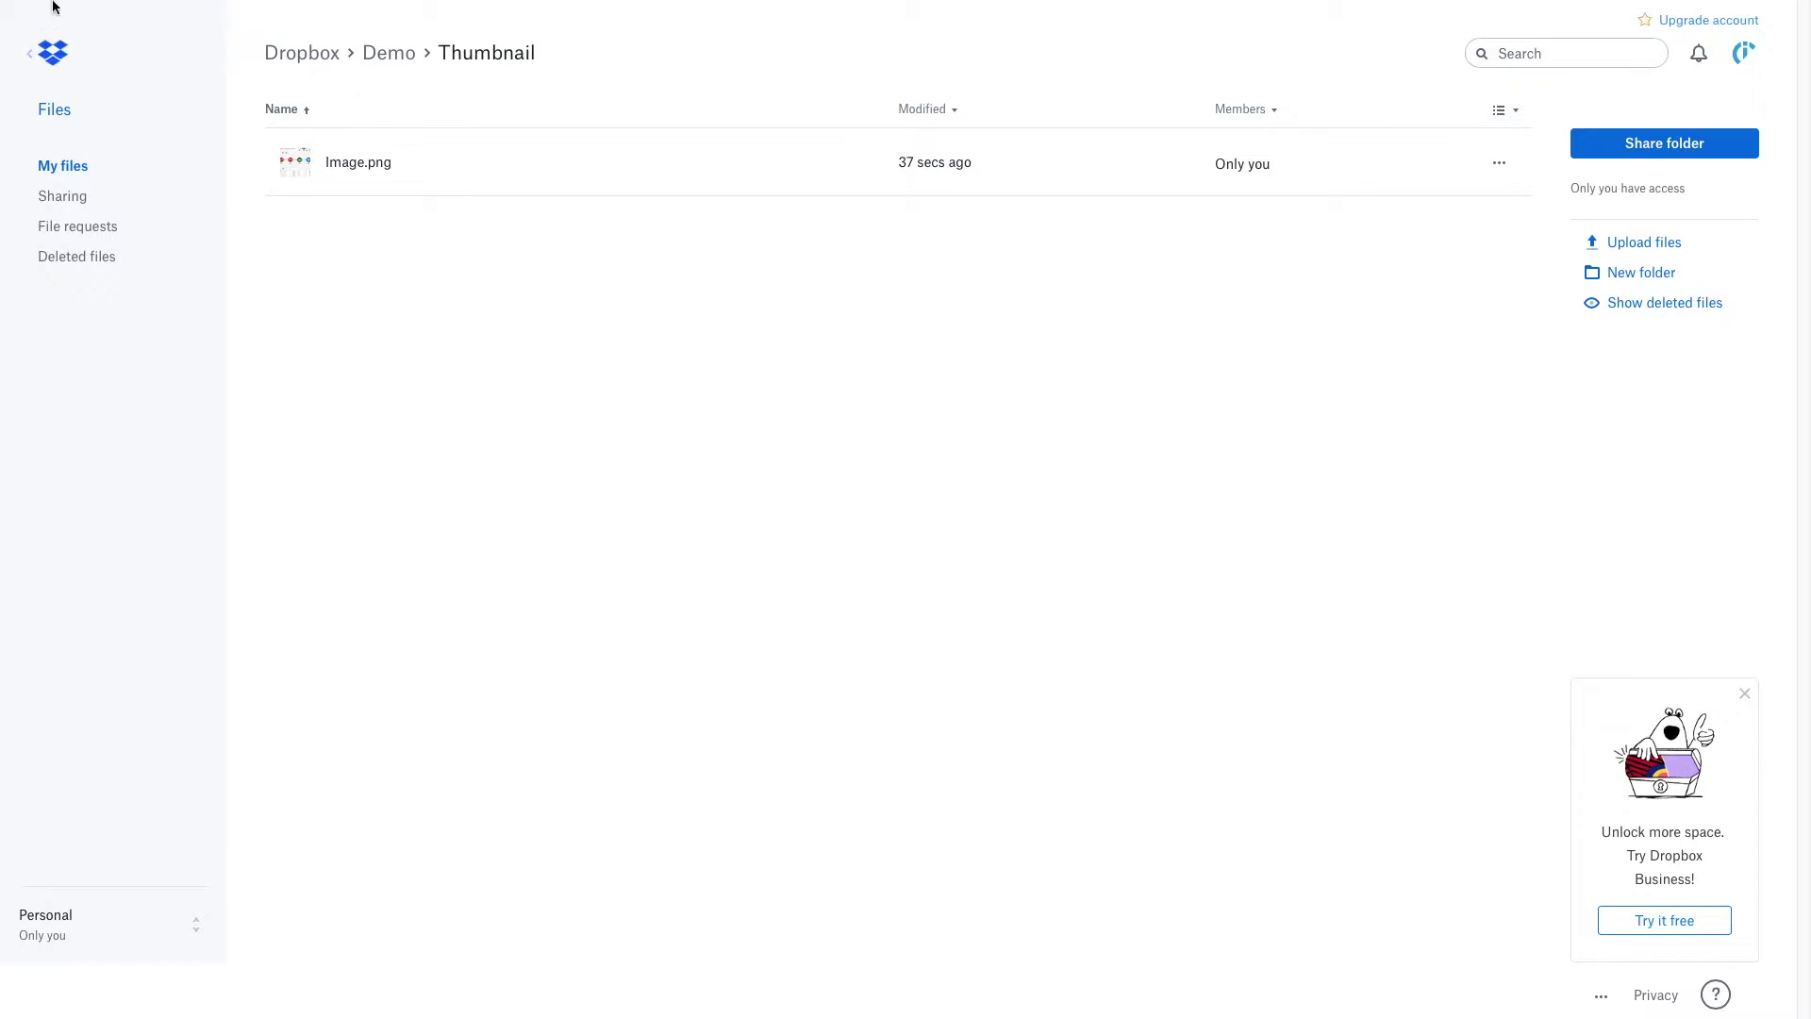
{"action": "mouse_move", "coordinate": [33, 2]}
{"action": "left_click", "coordinate": [79, 37]}
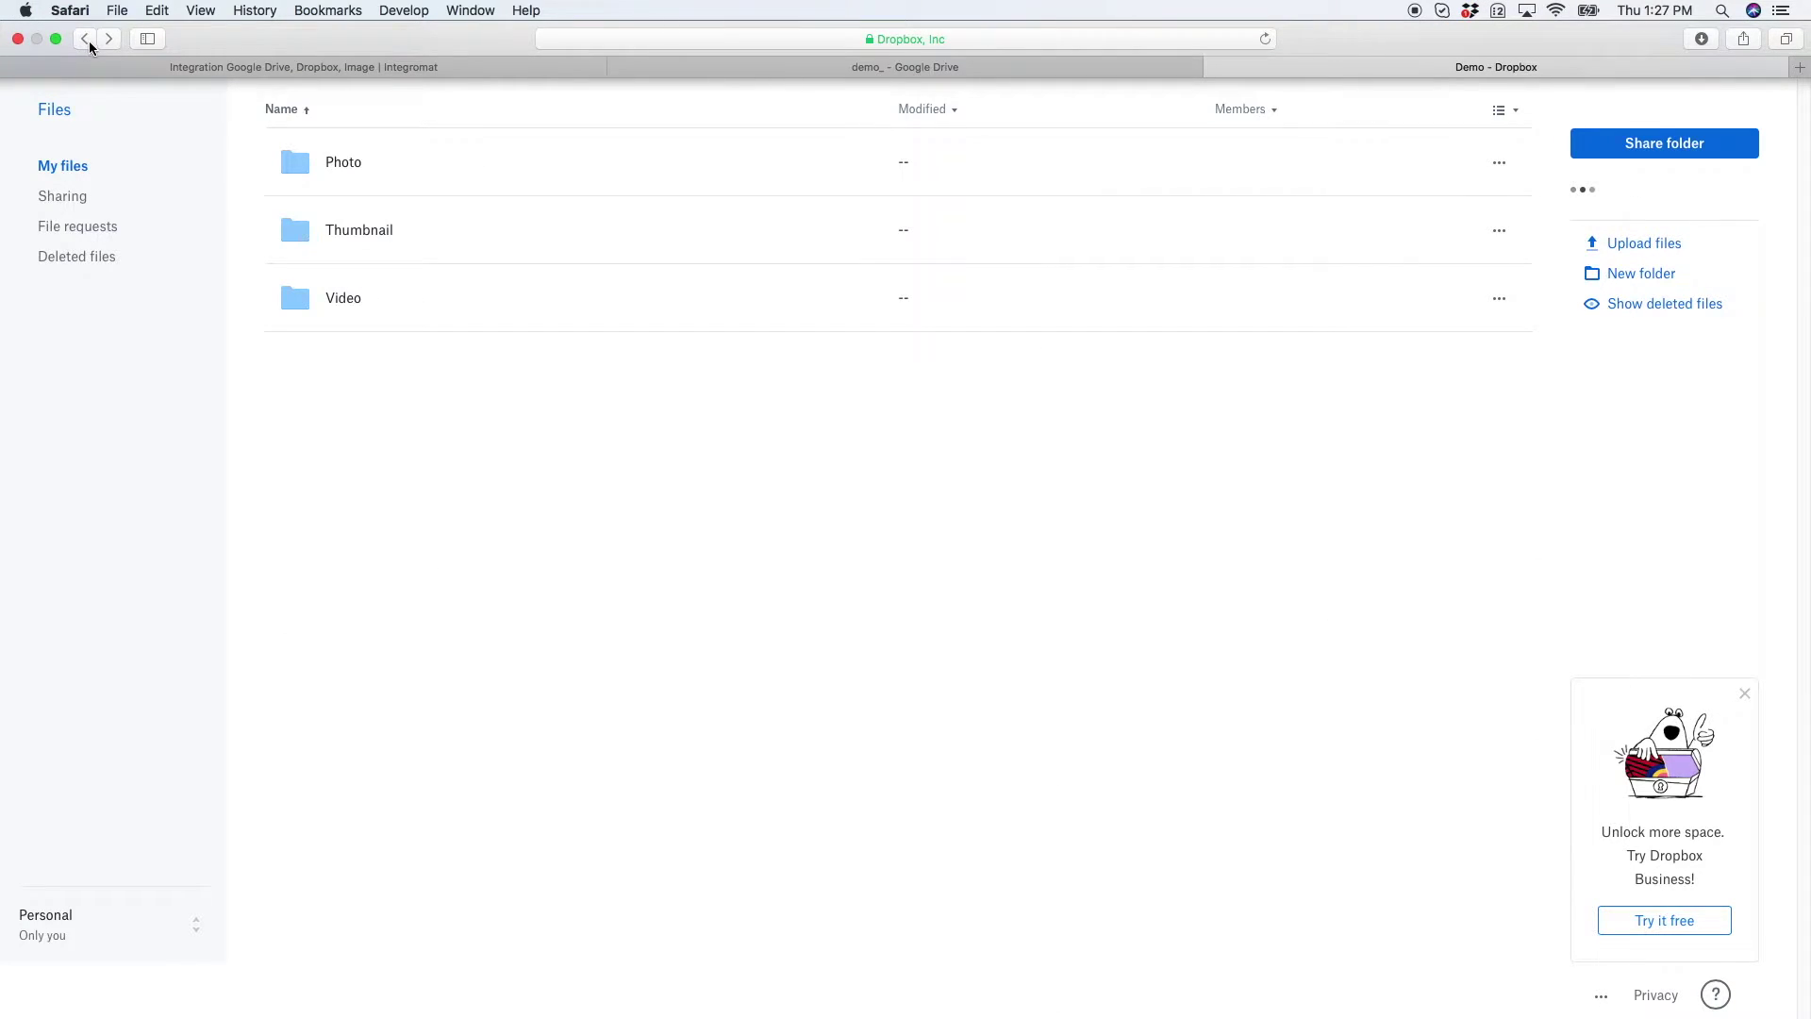
{"action": "left_click", "coordinate": [340, 296]}
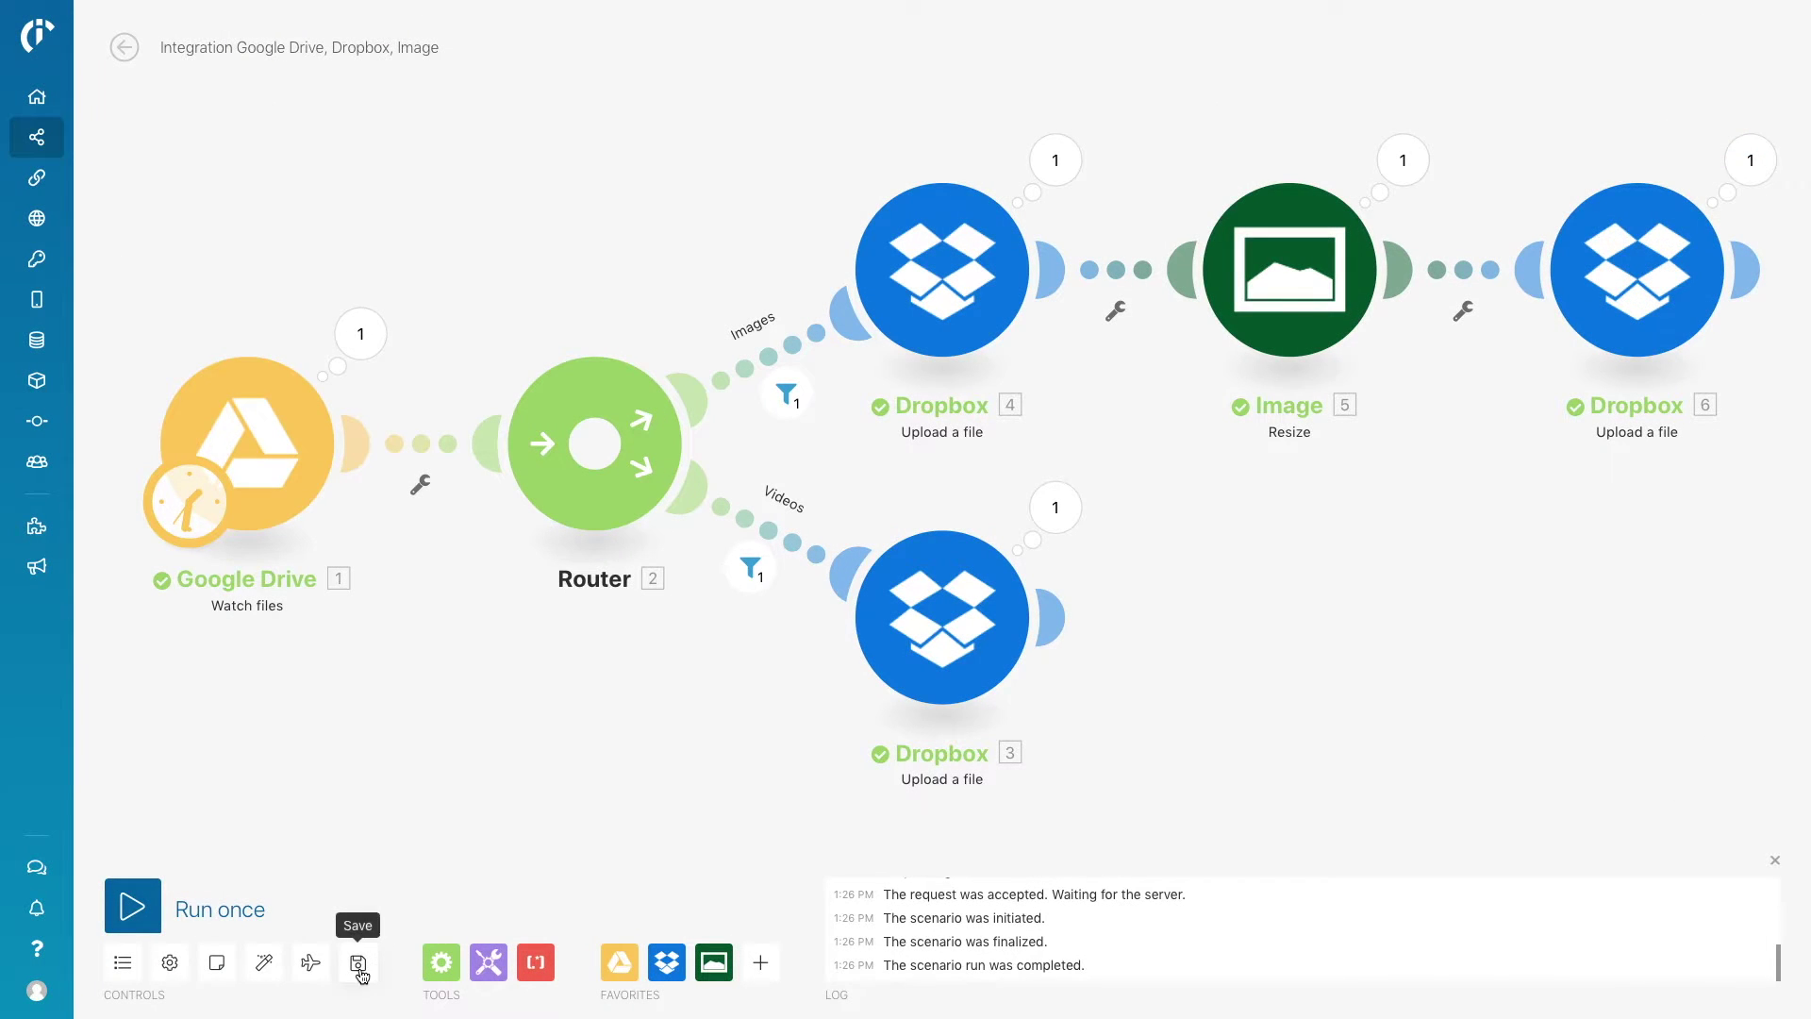
Step: Save the scenario and return to its overview page listing two successful runs
{"action": "left_click", "coordinate": [359, 967]}
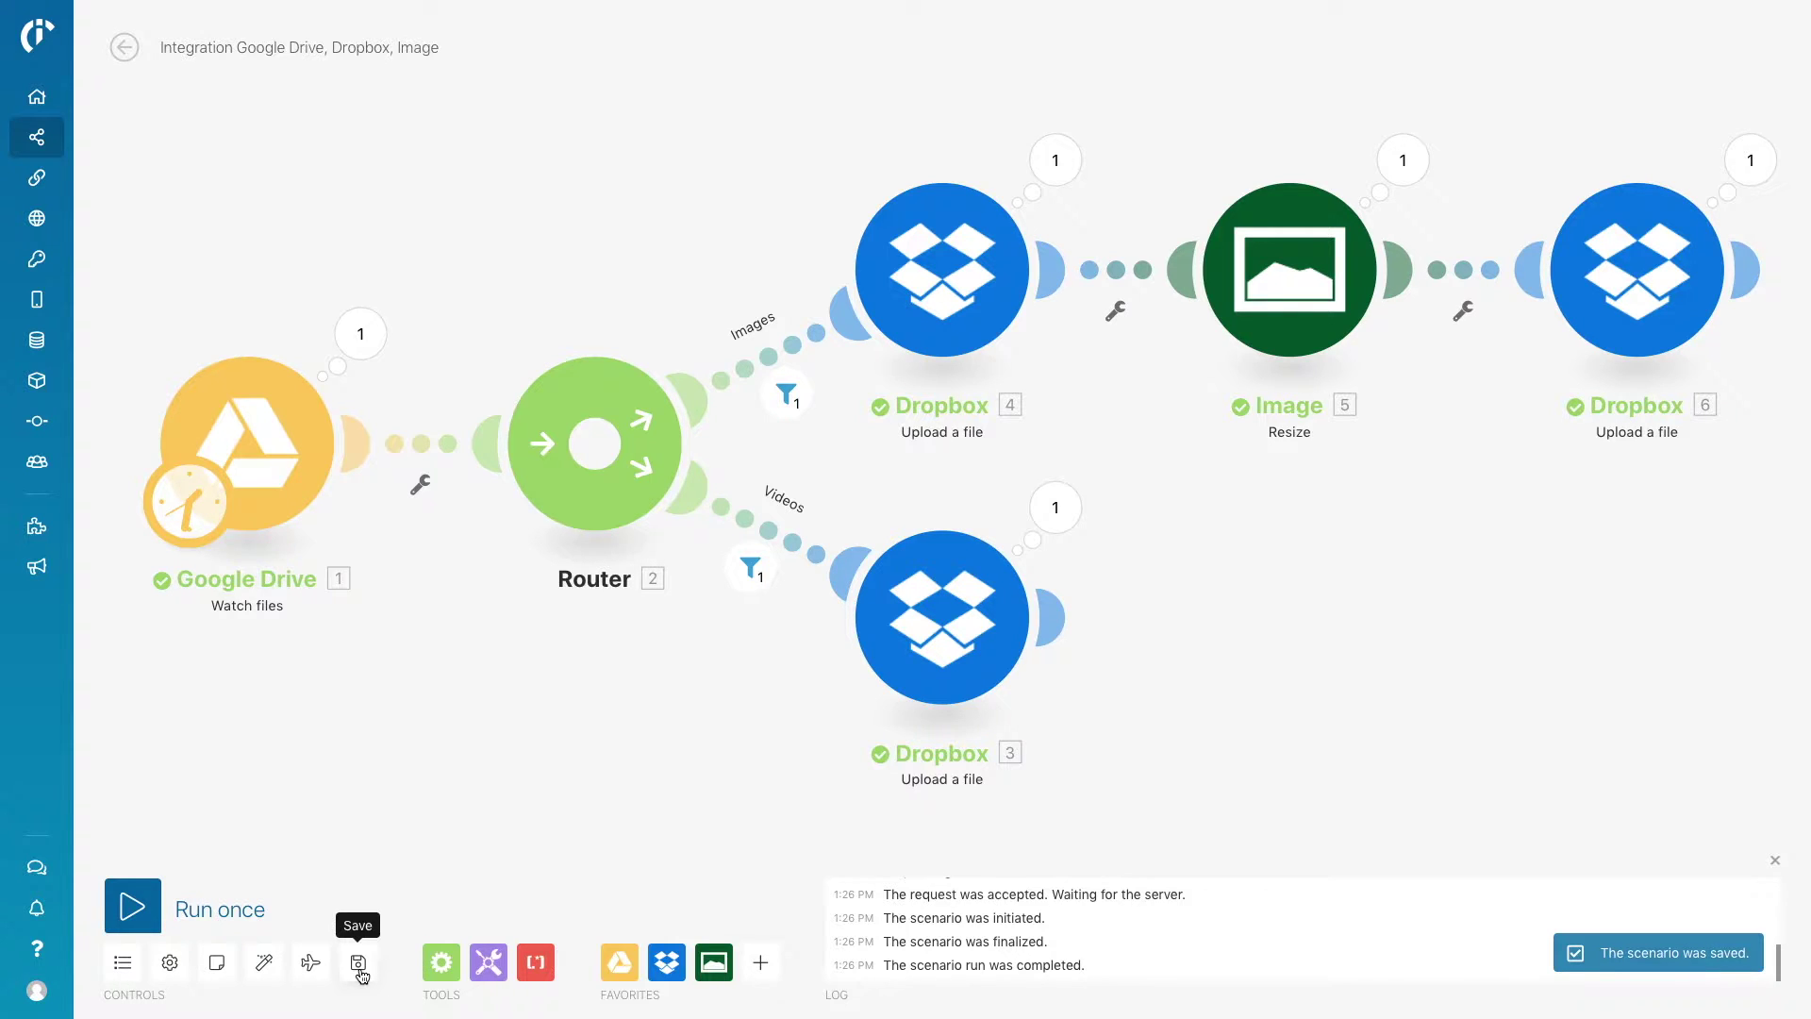
{"action": "left_click", "coordinate": [126, 49]}
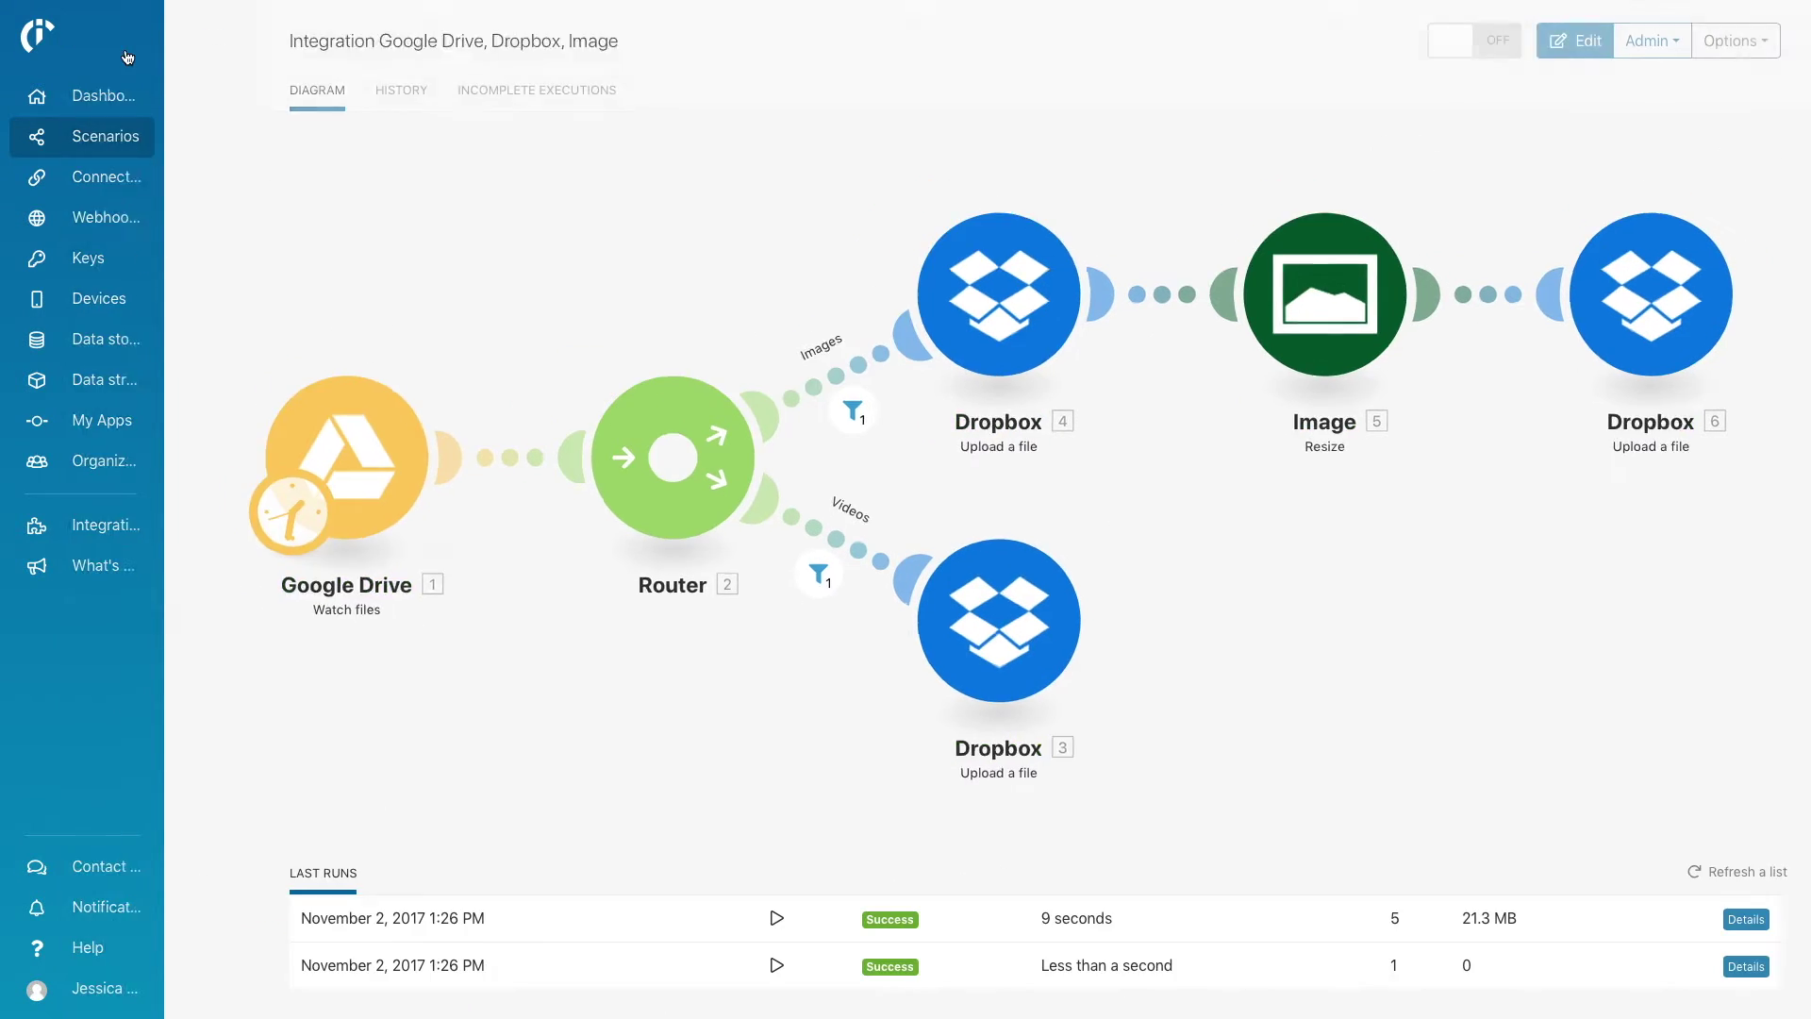
Step: Change the schedule to 'At regular intervals' every 1 minute instead of 15
{"action": "left_click", "coordinate": [1746, 60]}
{"action": "left_click", "coordinate": [1726, 79]}
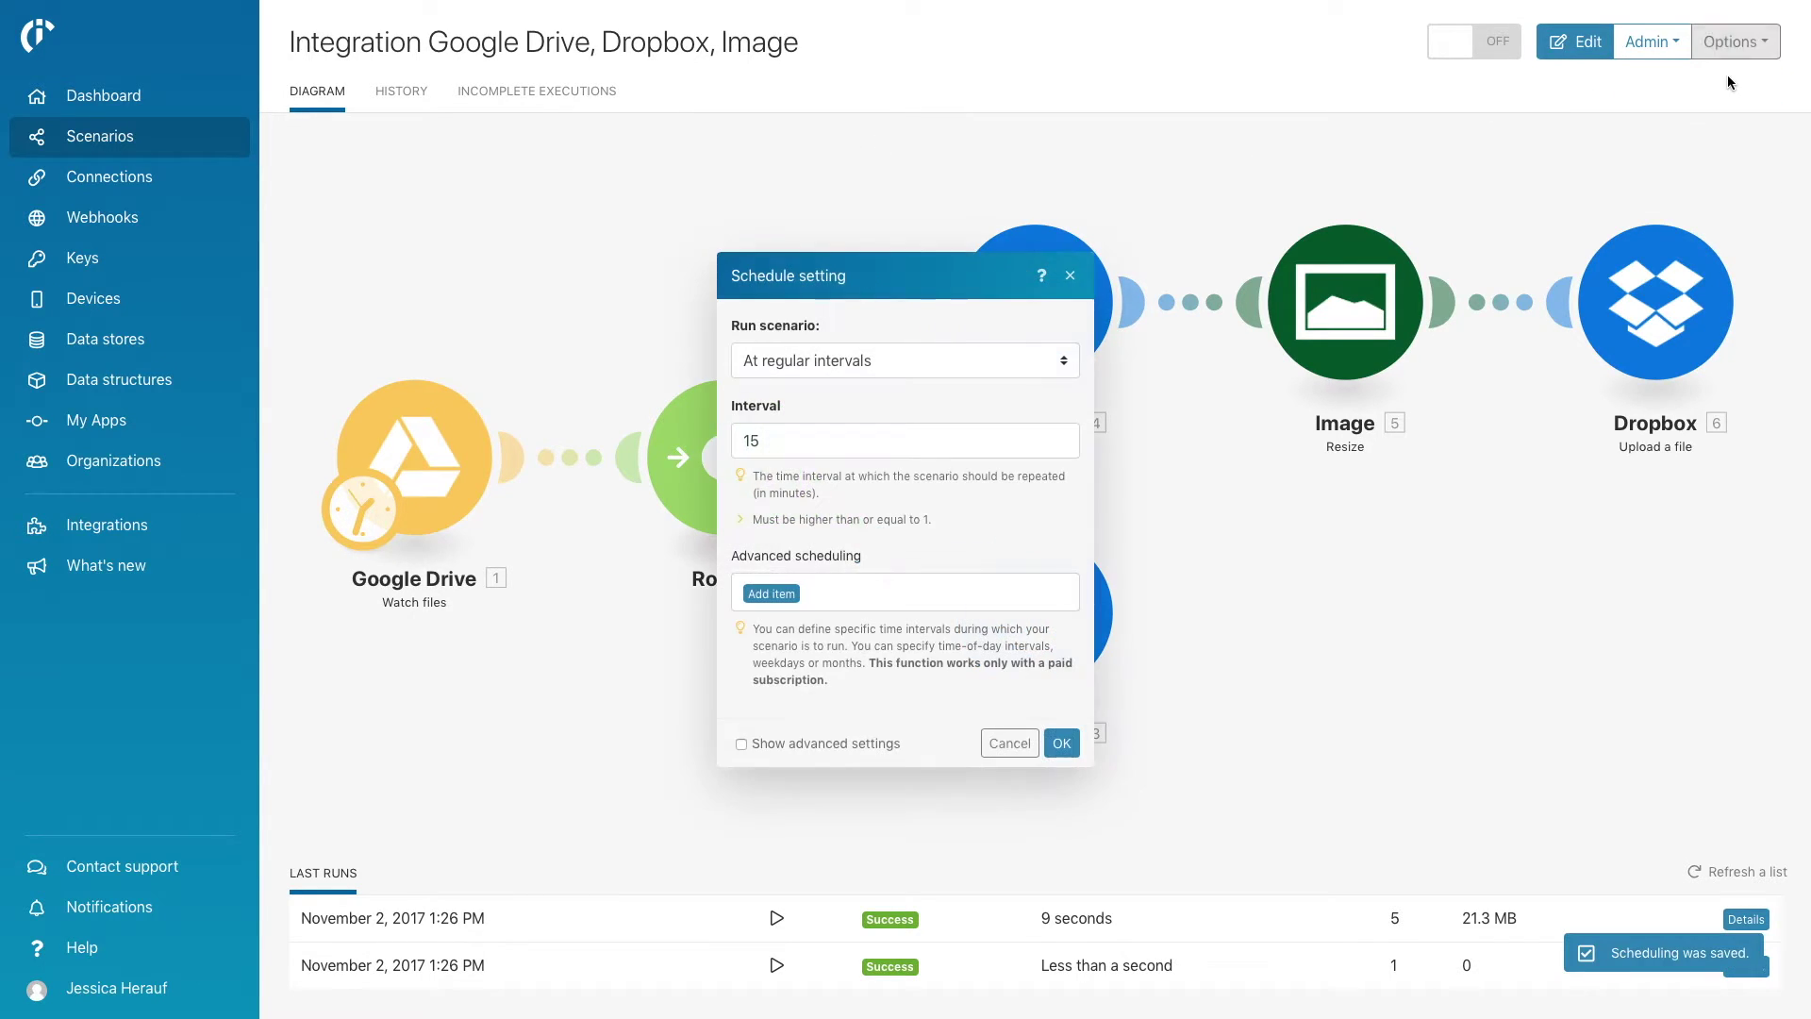
{"action": "left_click", "coordinate": [1054, 356]}
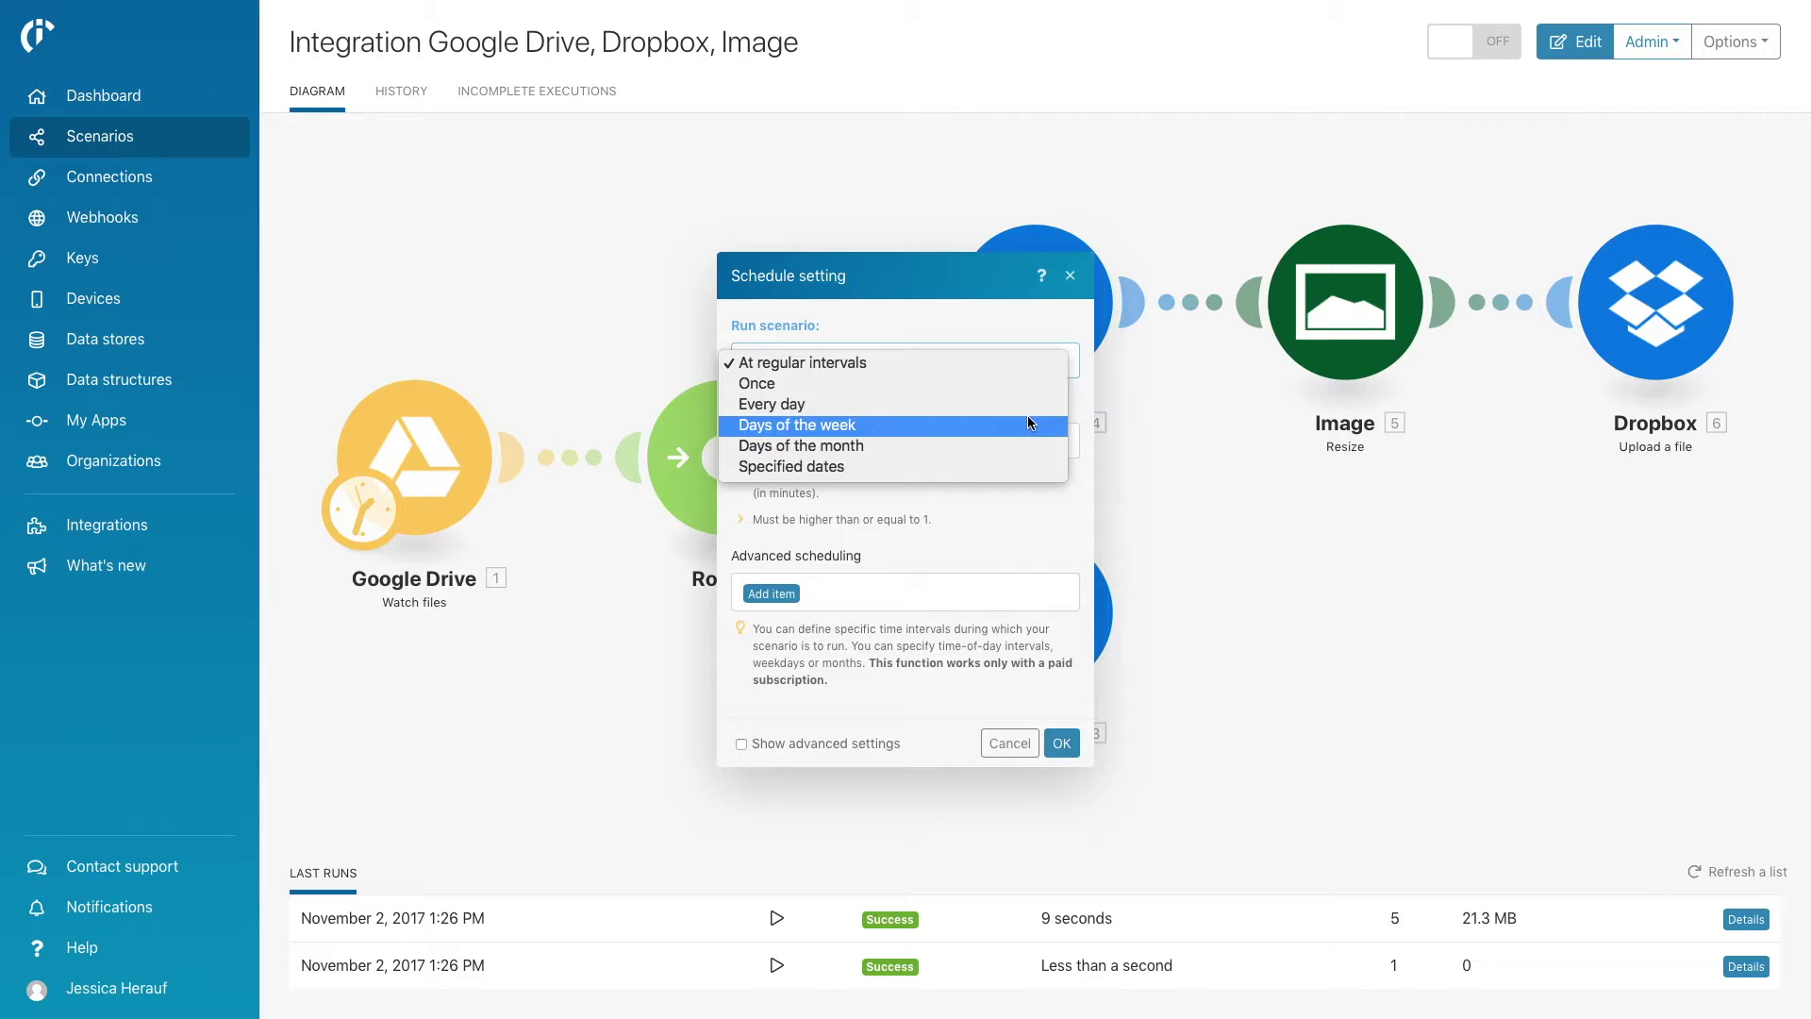
{"action": "left_click", "coordinate": [1005, 364]}
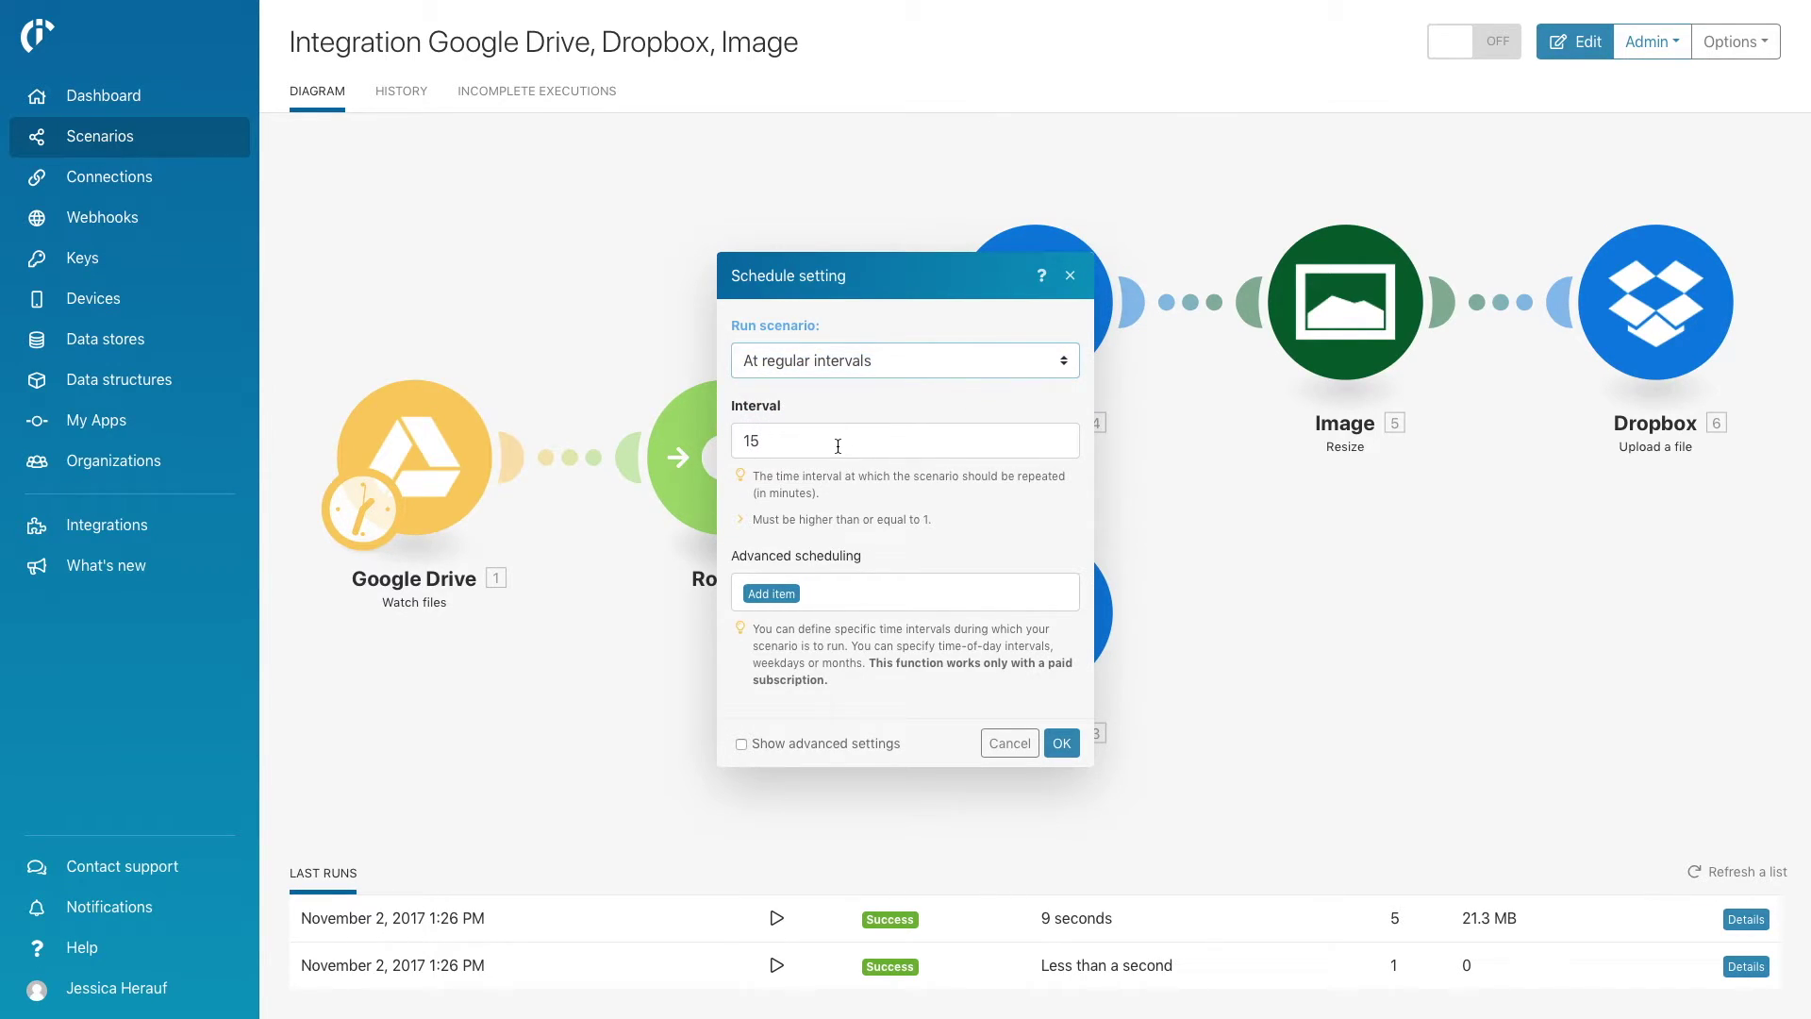
{"action": "left_click", "coordinate": [838, 446]}
{"action": "key", "text": "BackSpace"}
{"action": "key", "text": "BackSpace"}
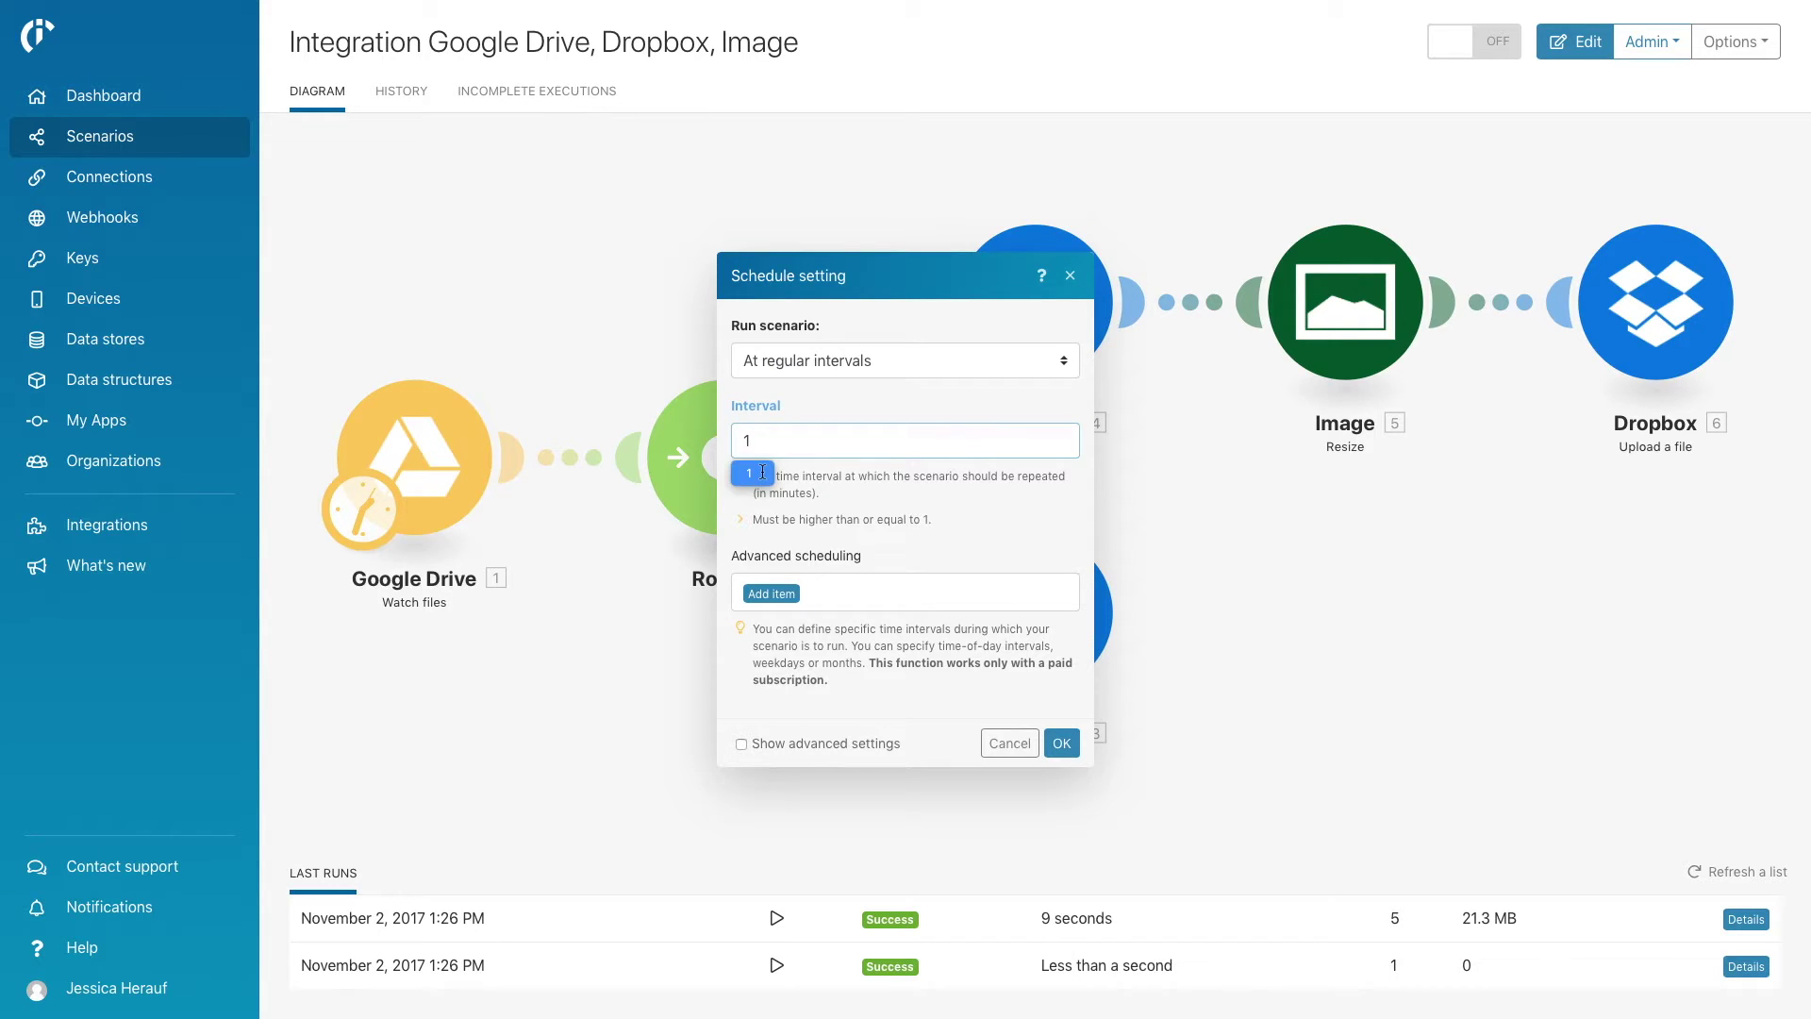
{"action": "left_click", "coordinate": [1060, 742]}
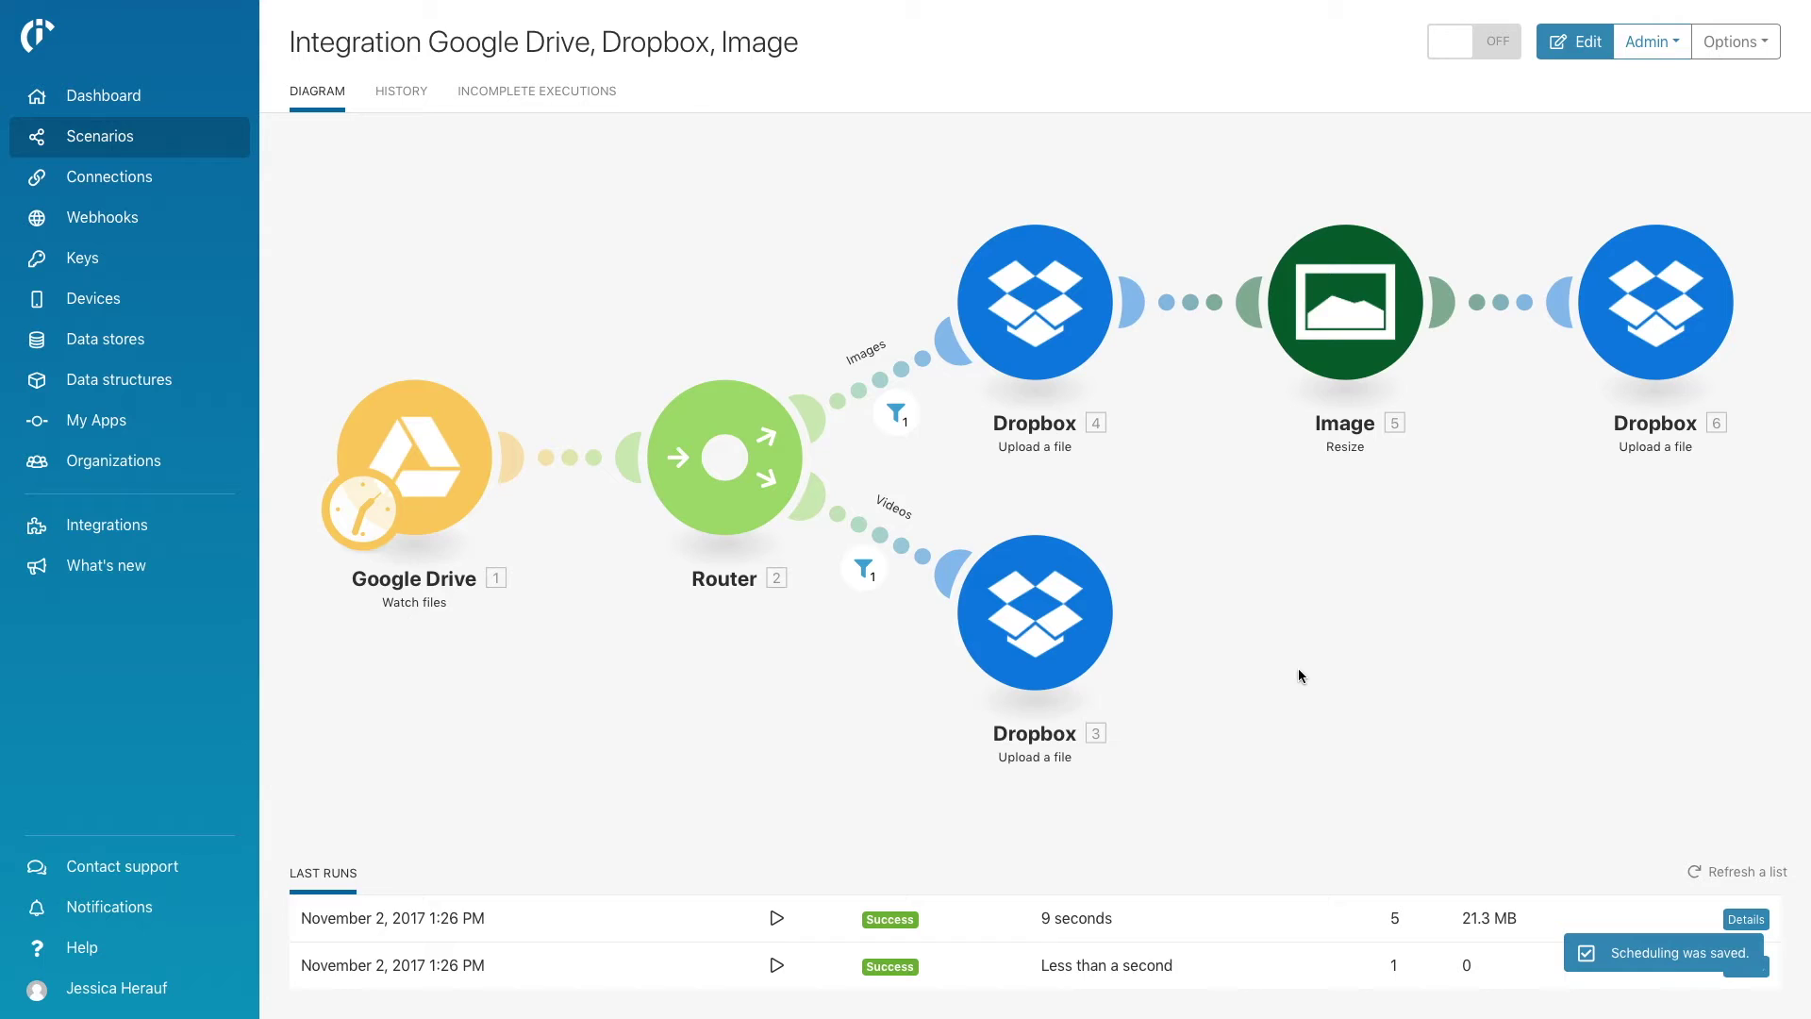
Step: Switch the scenario from OFF to ON
{"action": "left_click", "coordinate": [1500, 42]}
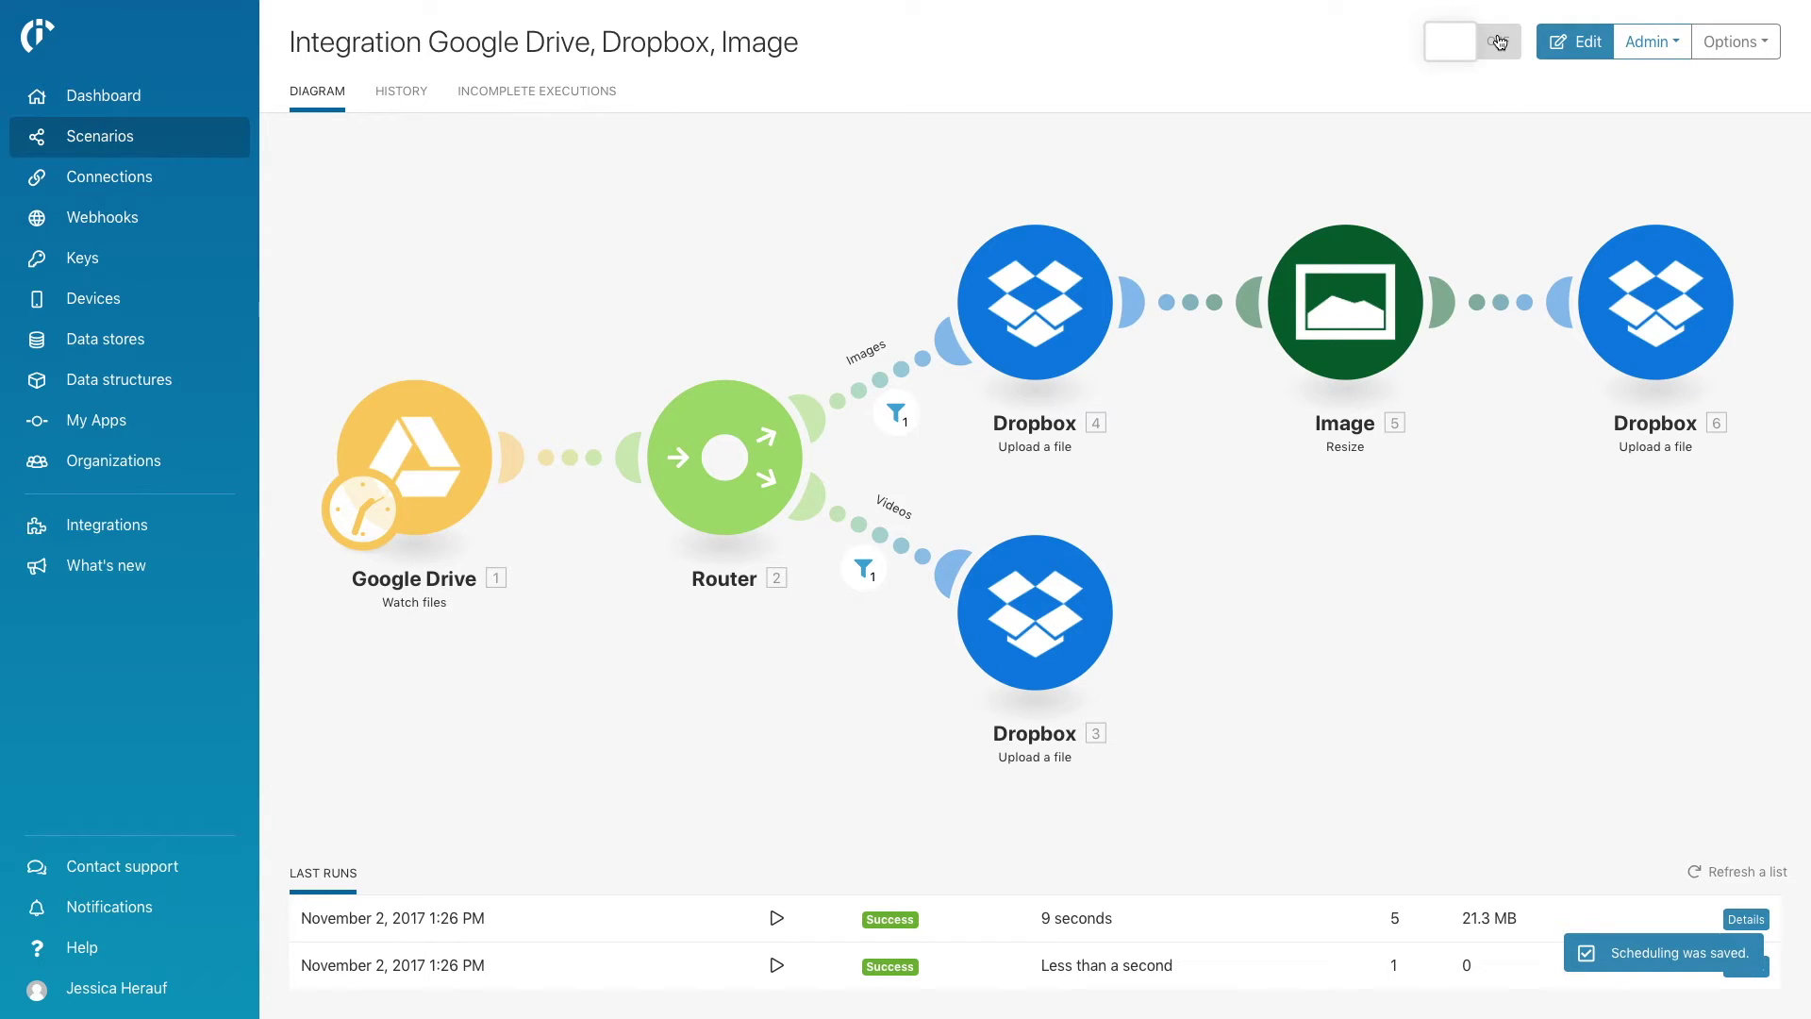